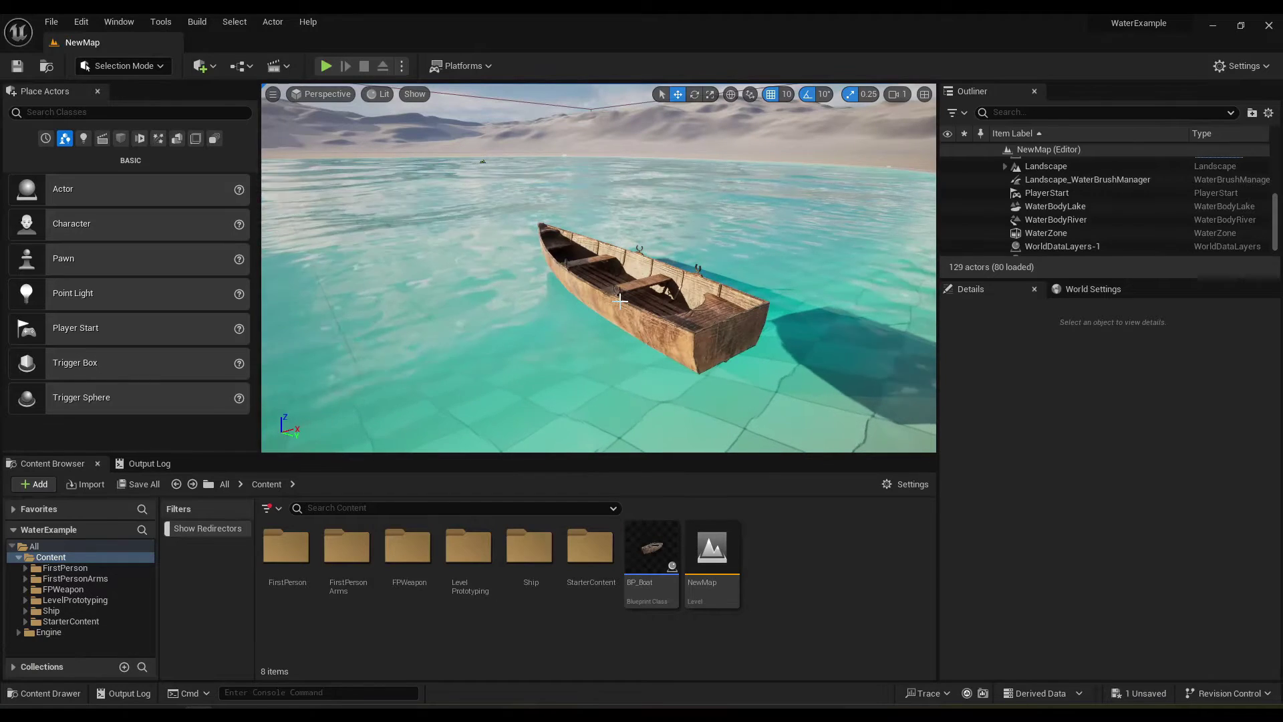
Examine the inside and hull of the wooden boat floating on the lake.
left_click(630, 300)
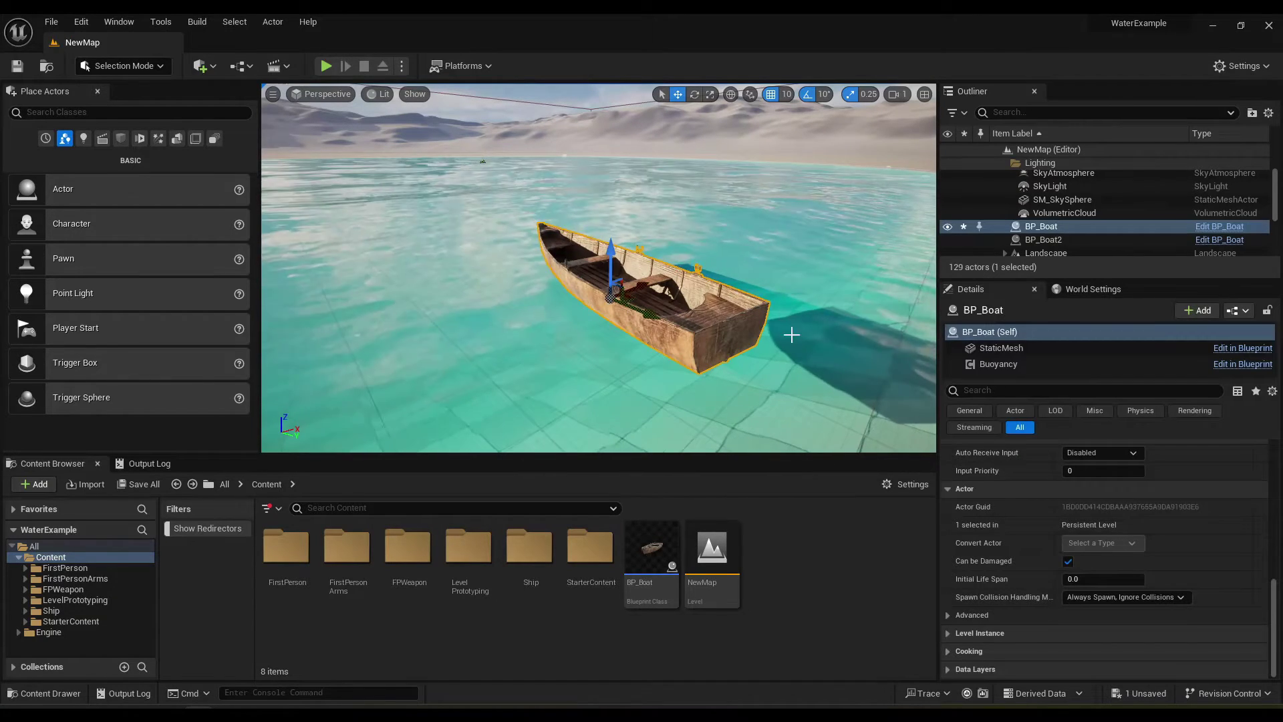
left_click_drag(755, 329, 769, 281)
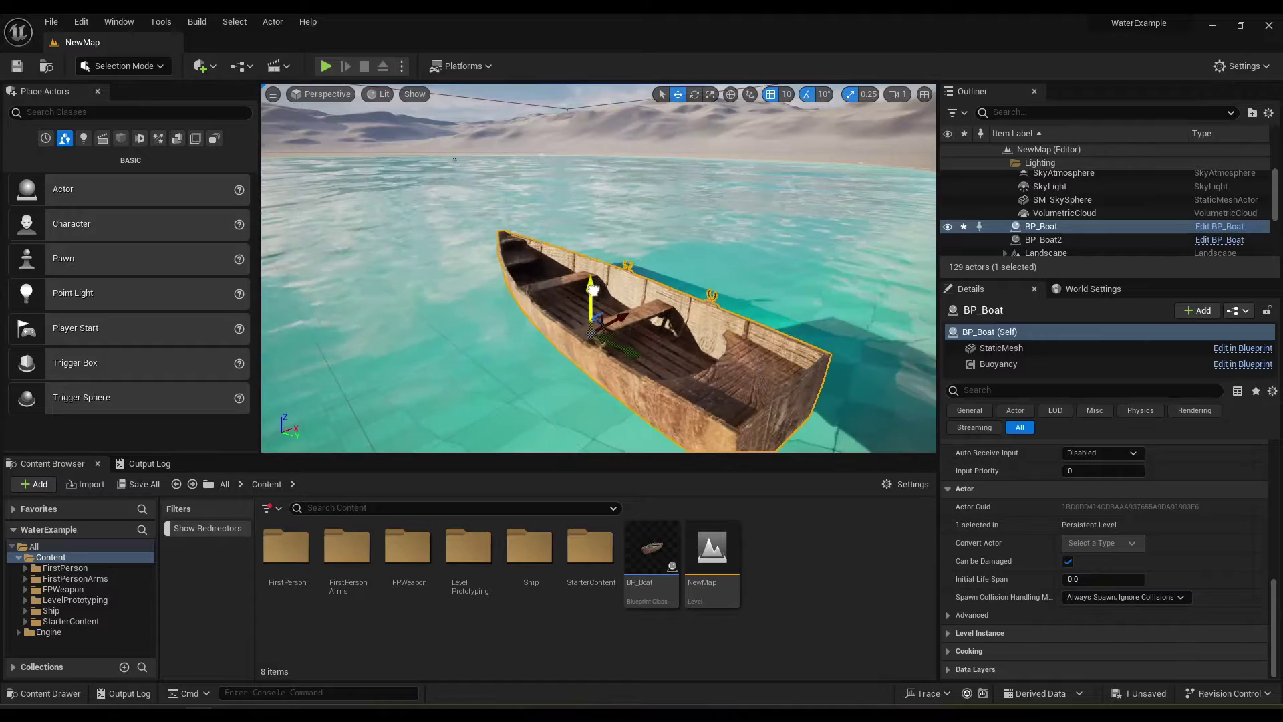
right_click_drag(768, 281, 779, 290)
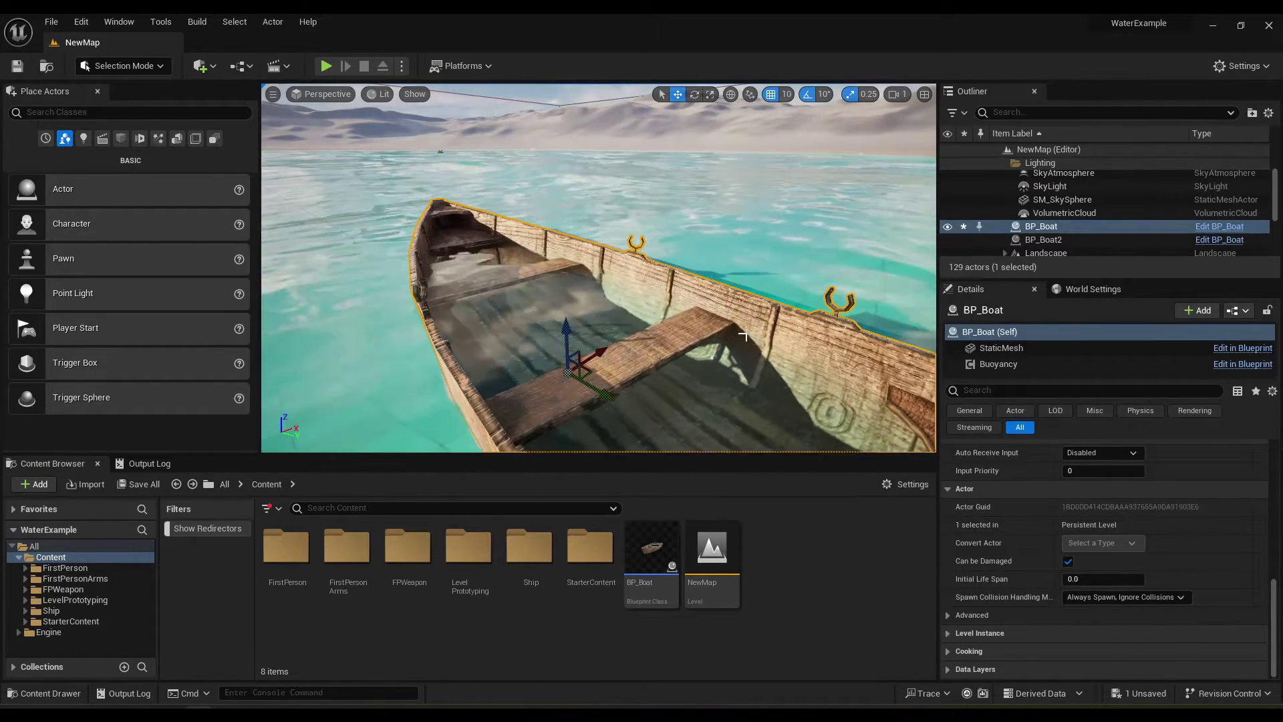
key("Up")
right_click_drag(578, 288, 578, 288)
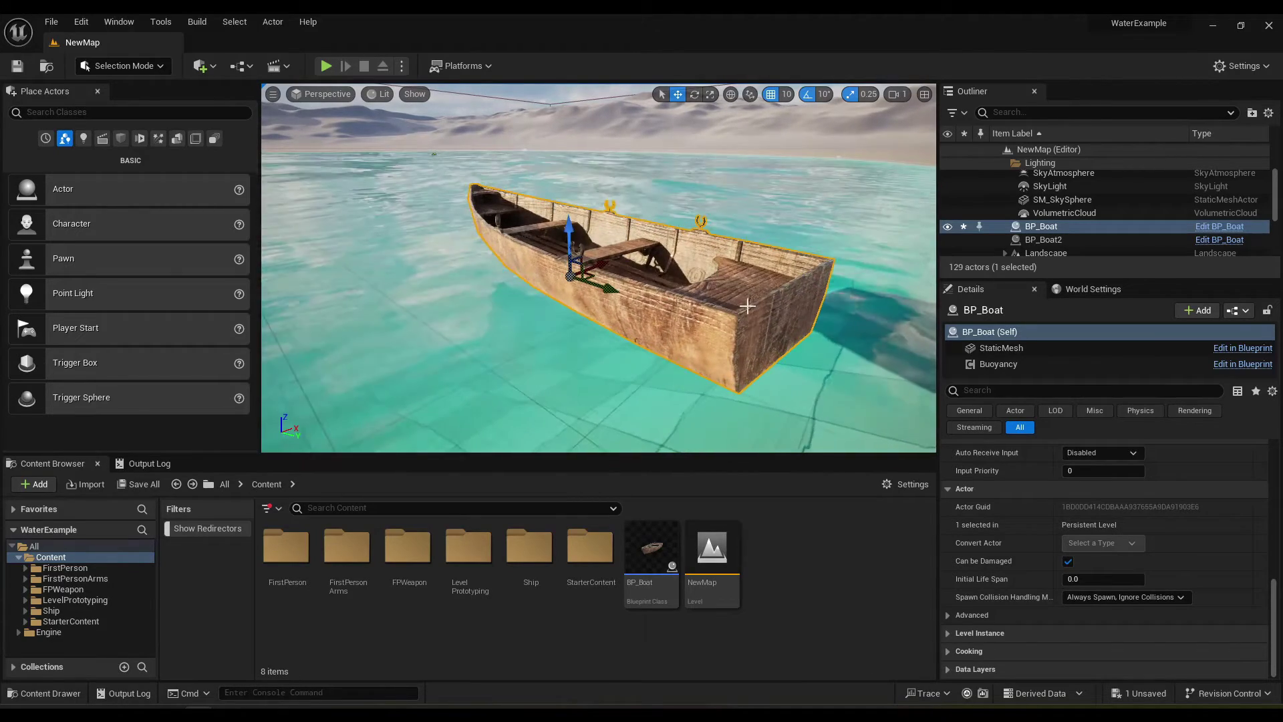
right_click_drag(747, 306, 729, 294)
key("Escape")
Select the lake water body and locate its Water_Material_Lake asset in the project files.
left_click(465, 318)
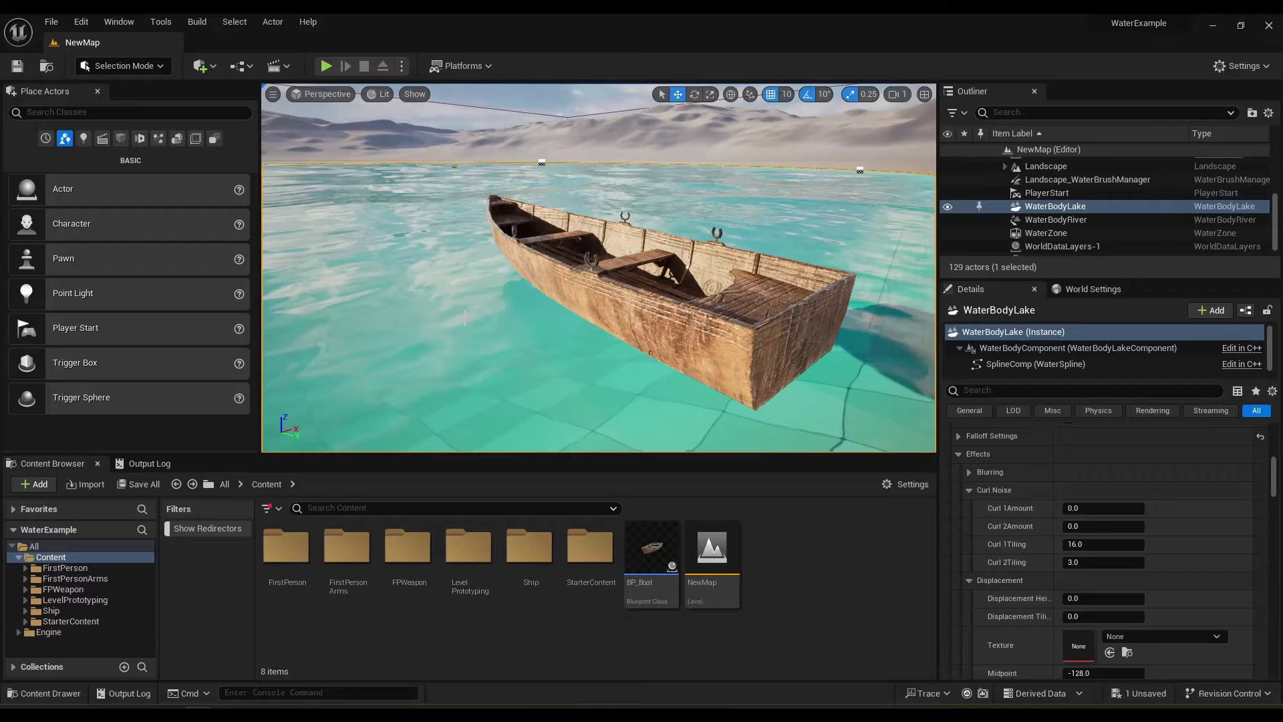
key("Down")
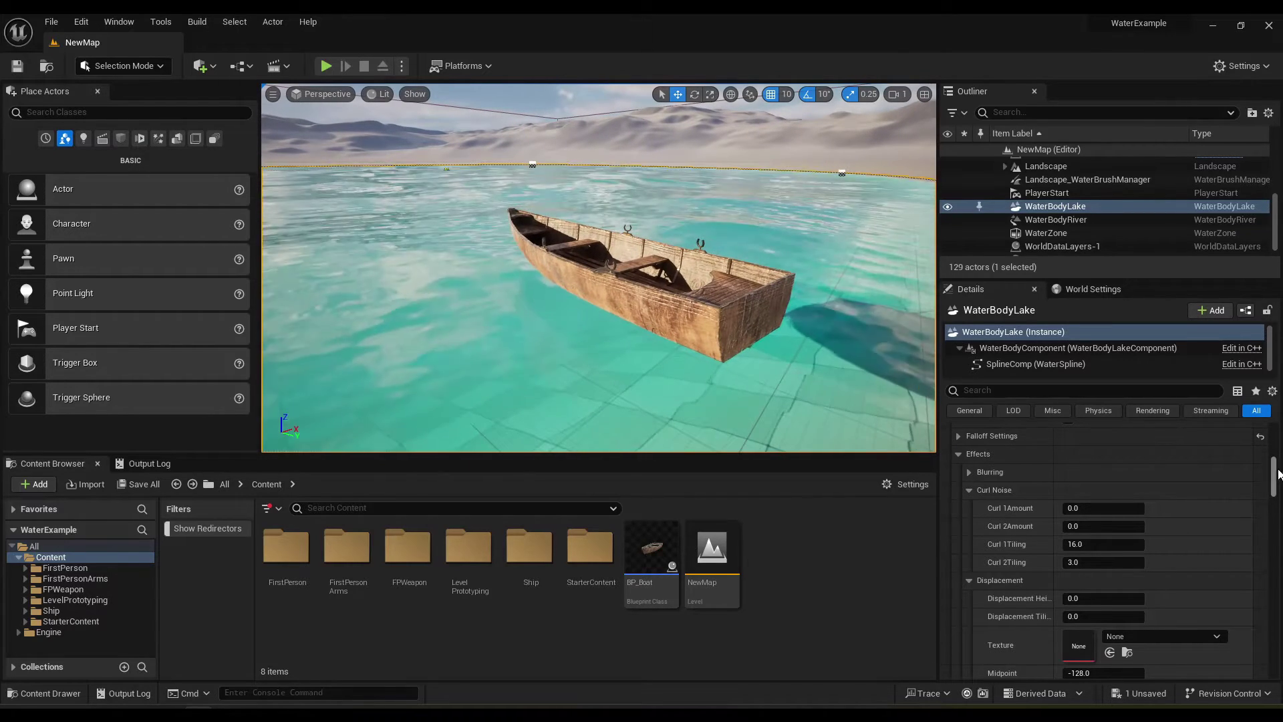
left_click_drag(1278, 473, 1278, 647)
scroll(1110, 548, "up", 3)
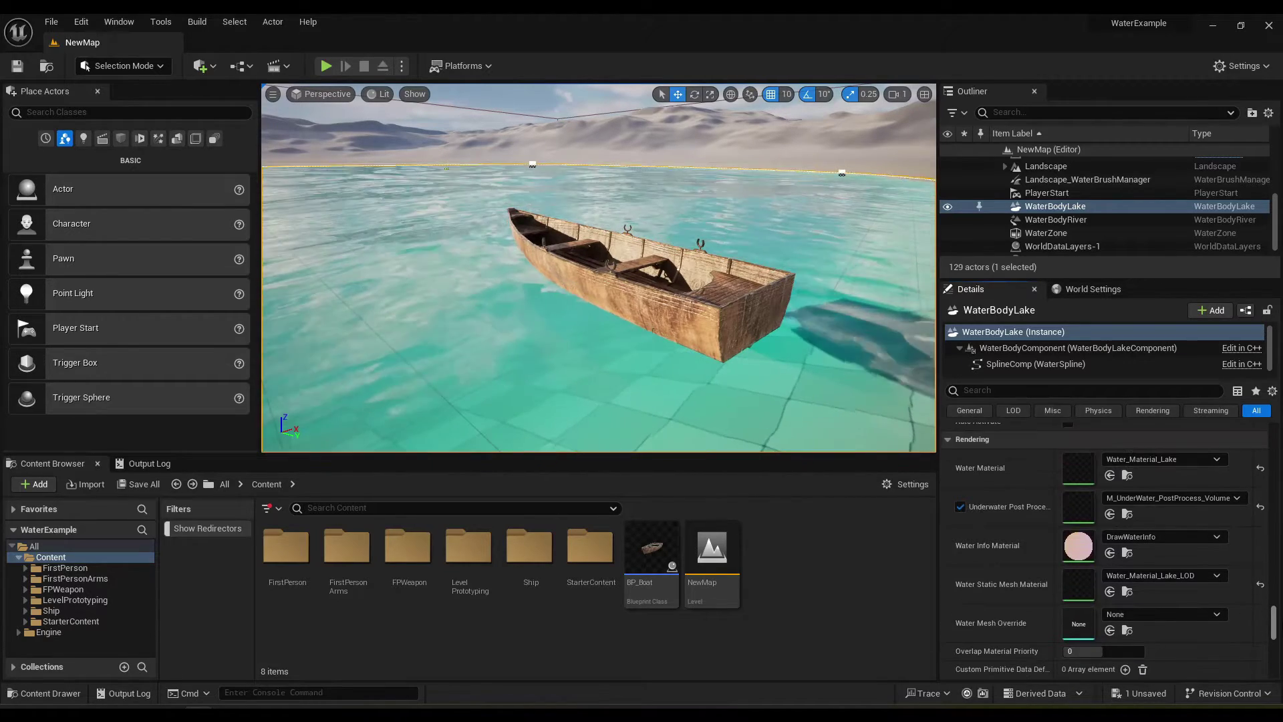
left_click(1128, 476)
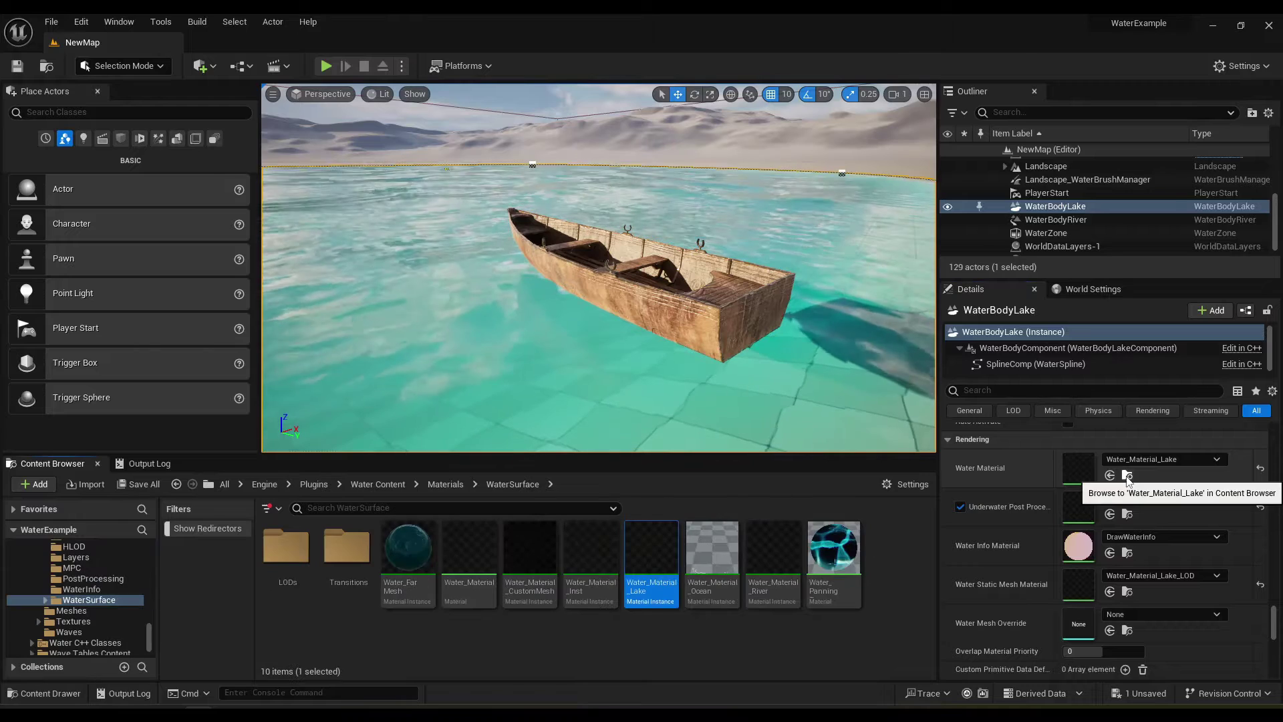
Copy the Water_Material asset from the WaterSurface folder into the project's Content folder.
left_click(649, 647)
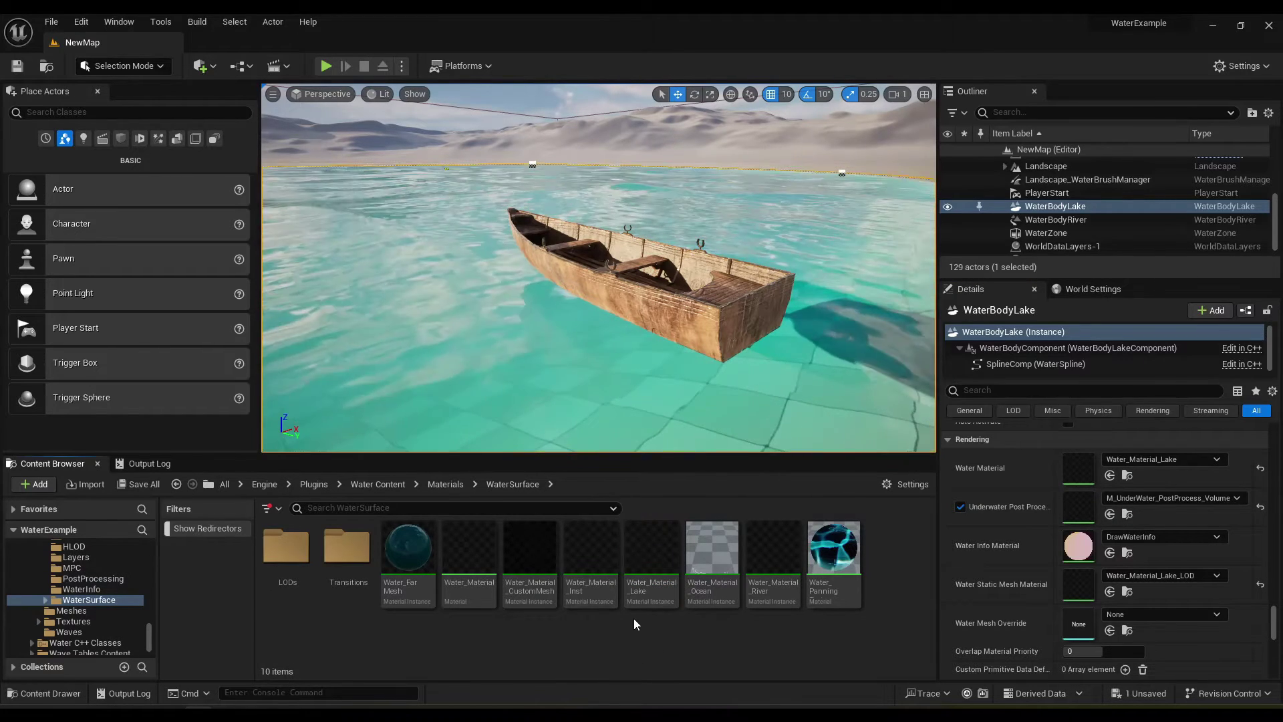
left_click(590, 550)
left_click(651, 549)
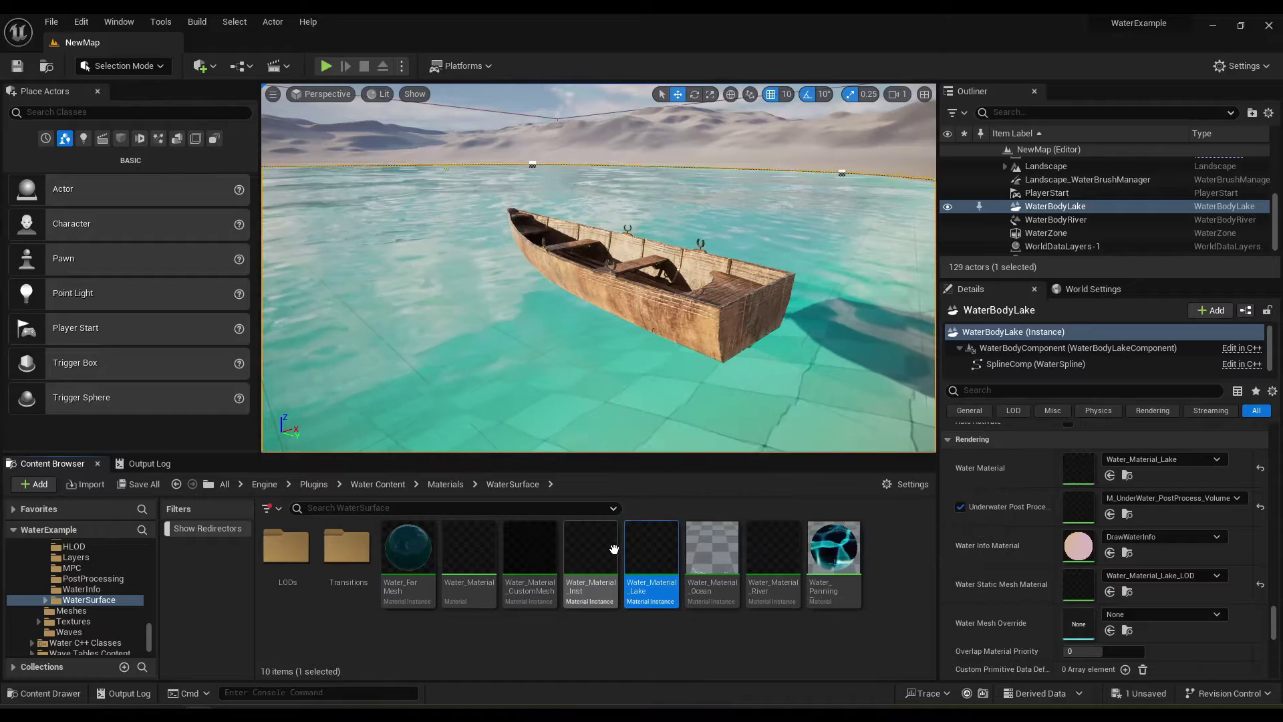
left_click(468, 556)
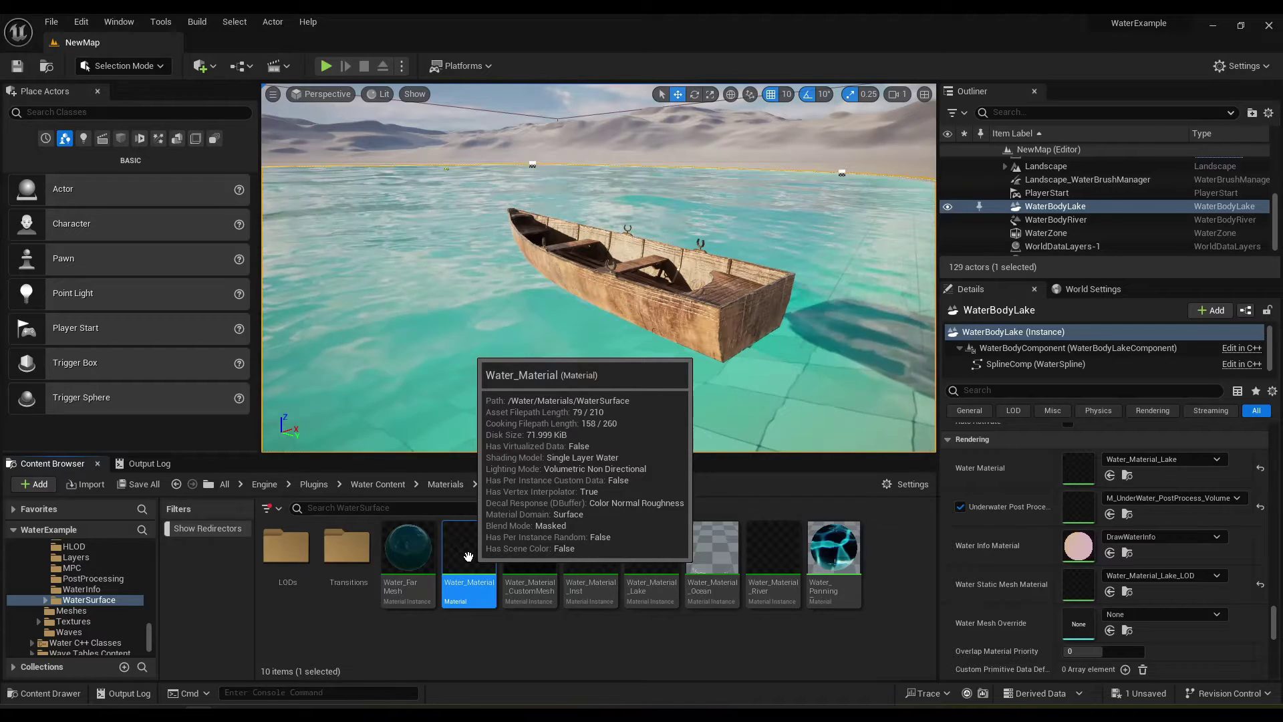
left_click(533, 637)
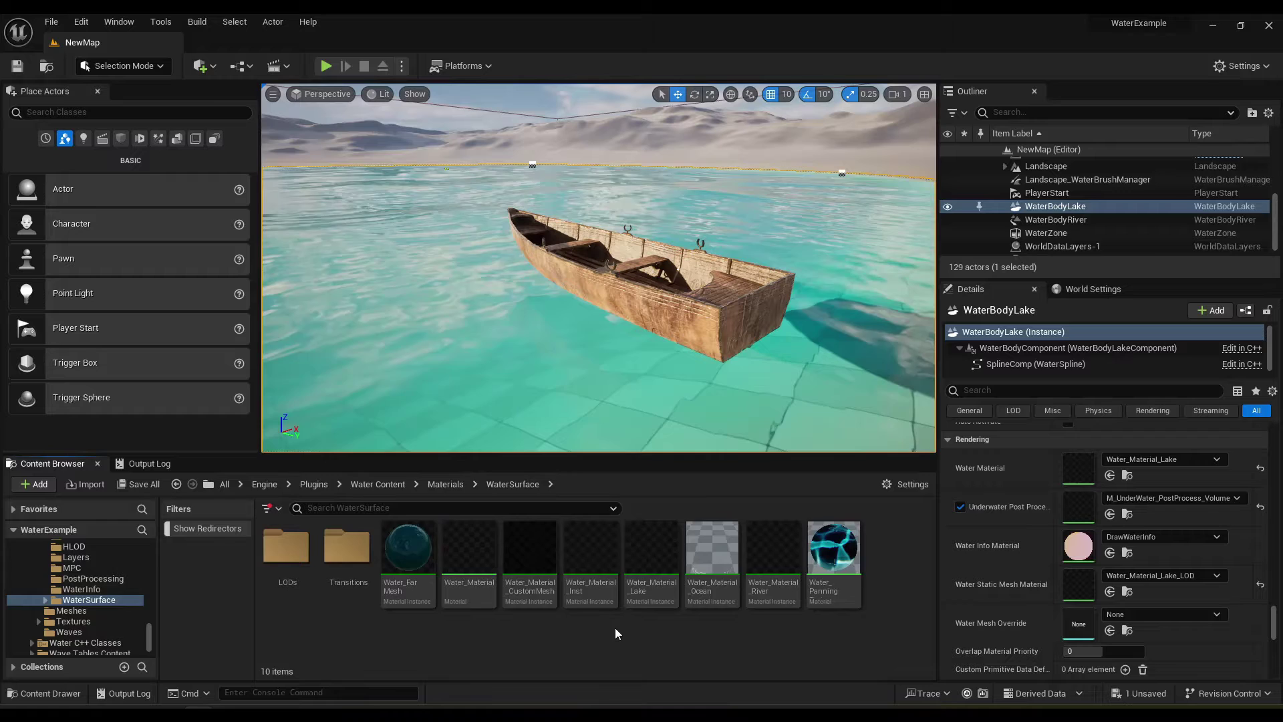
key("alt+Left")
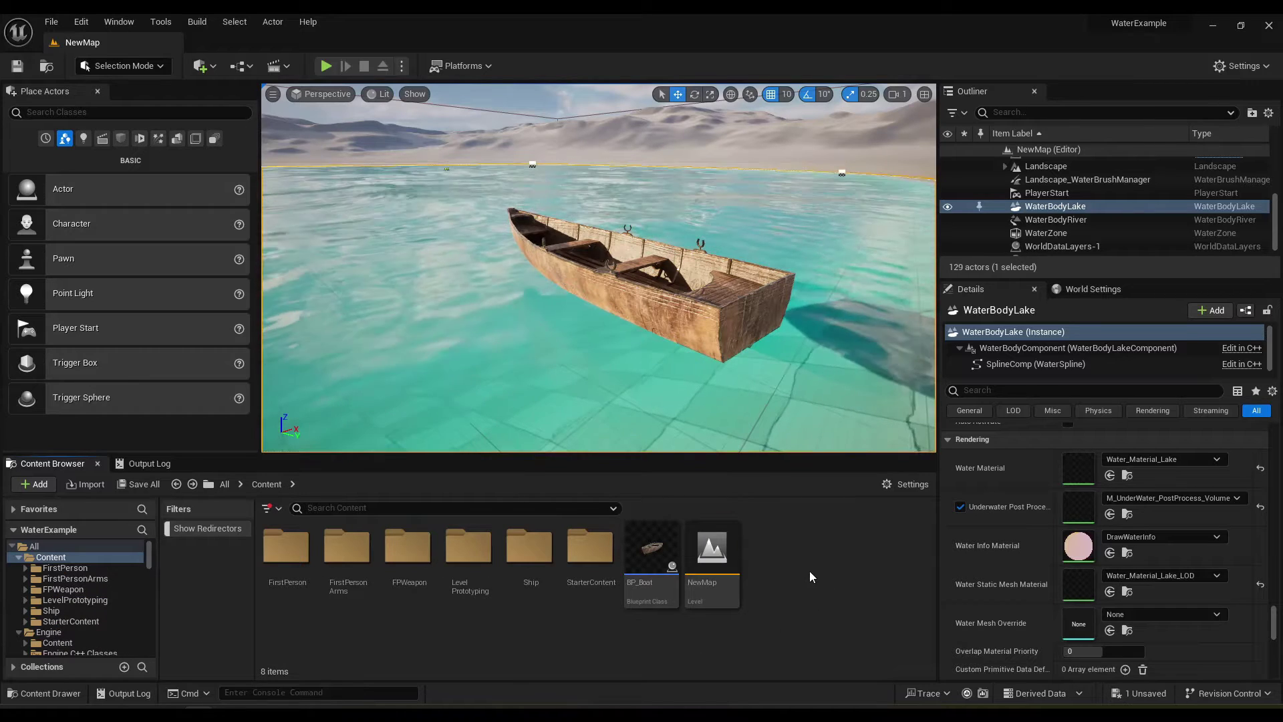
key("ctrl+v")
key("alt+Right")
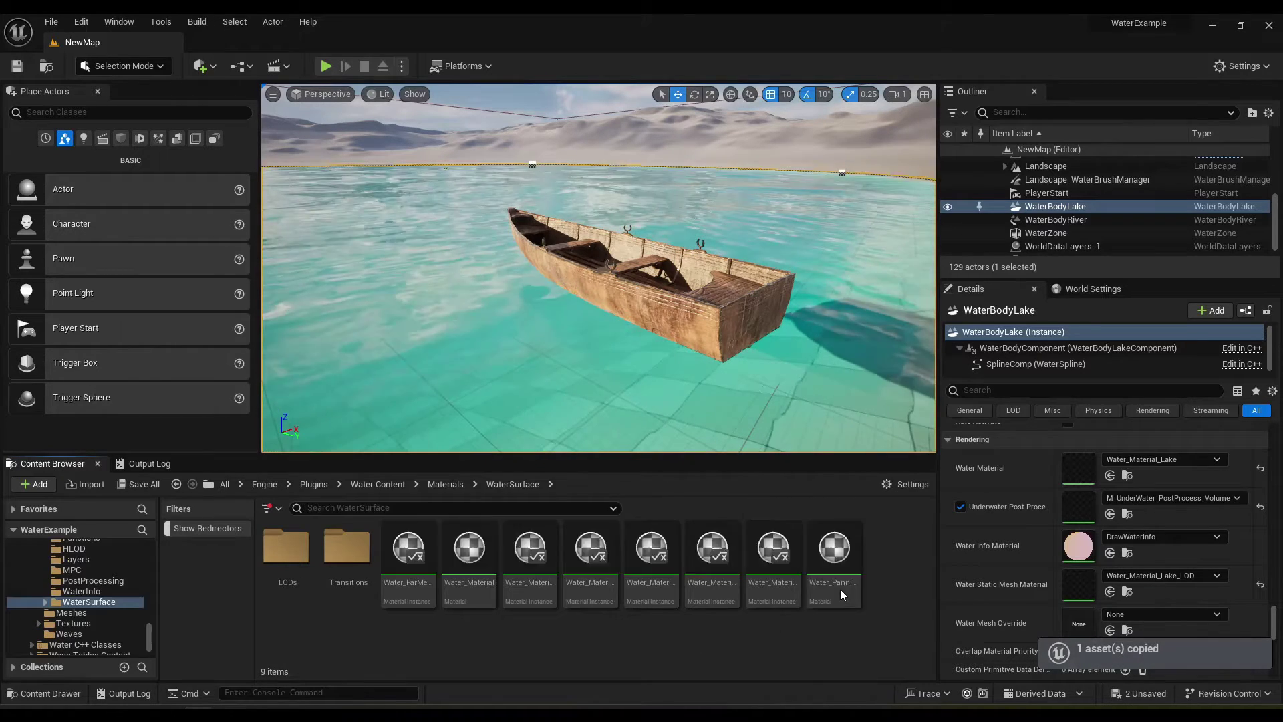
key("alt+Left")
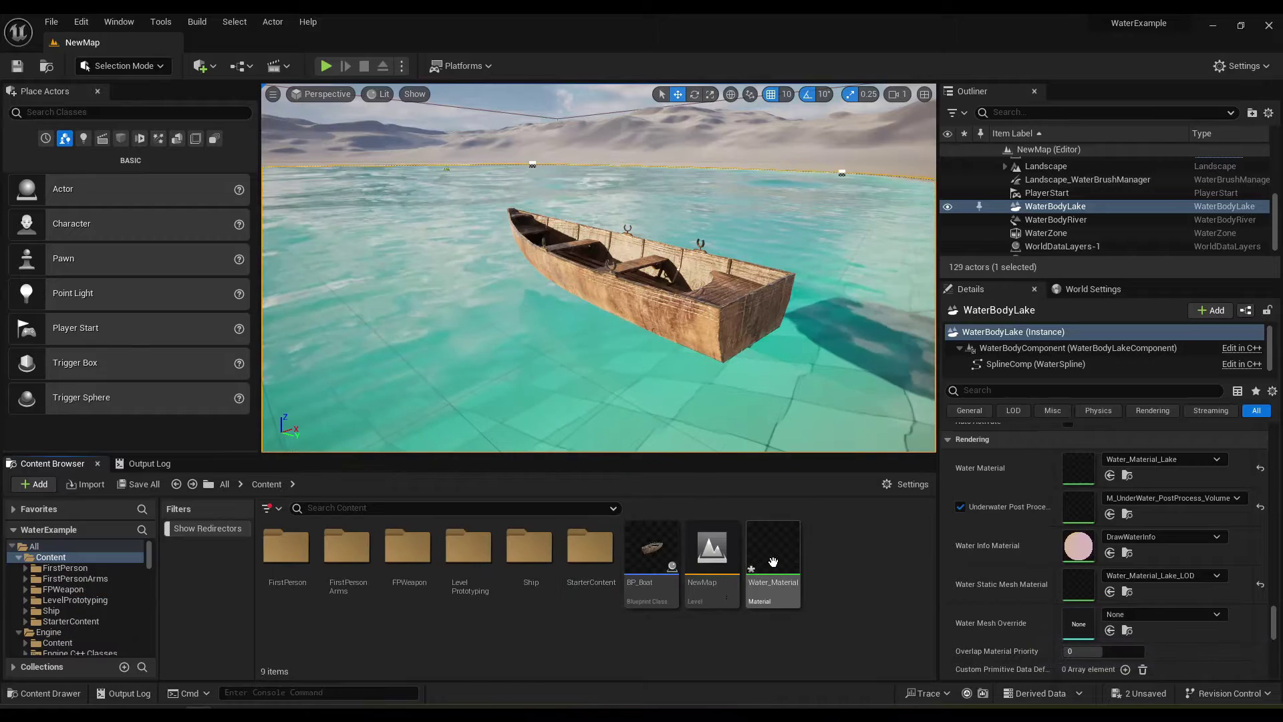
Open the copied Water_Material and open the WaterOpacityMaskFromDepth function from its Masking group.
double_click(774, 562)
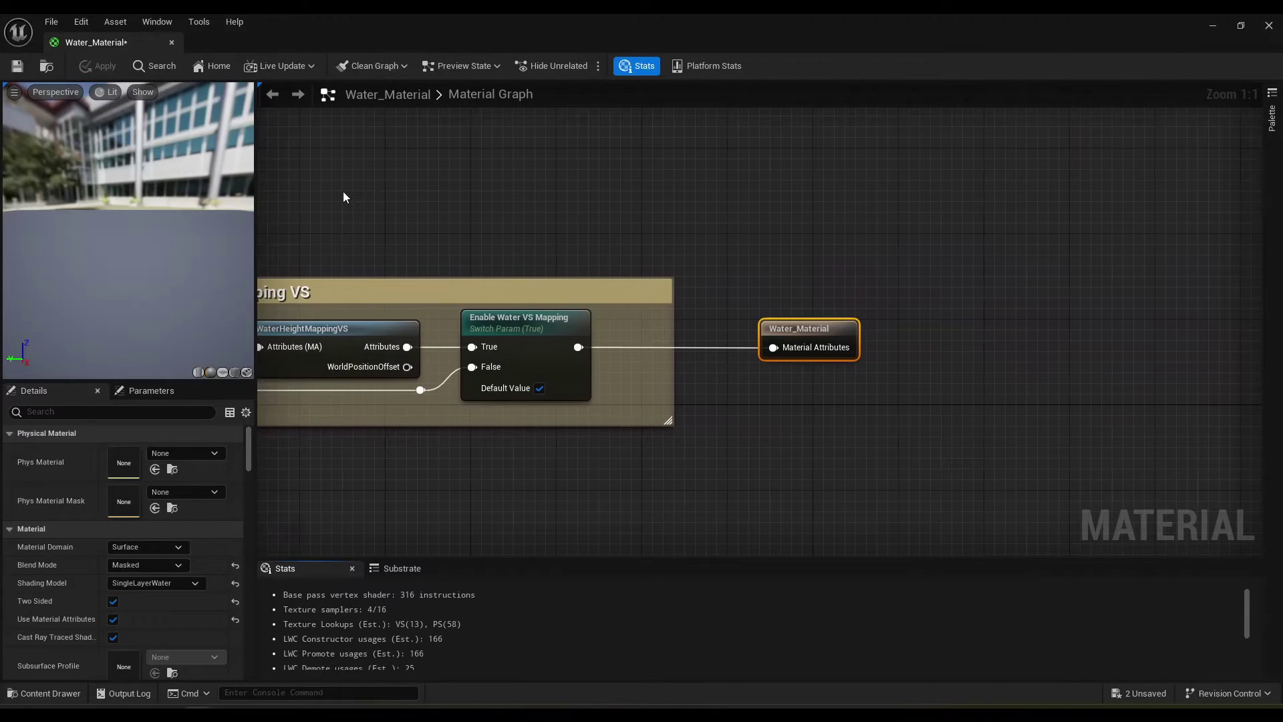
scroll(343, 194, "down", 2)
right_click_drag(344, 194, 1019, 193)
right_click_drag(565, 214, 656, 191)
left_click_drag(556, 199, 765, 380)
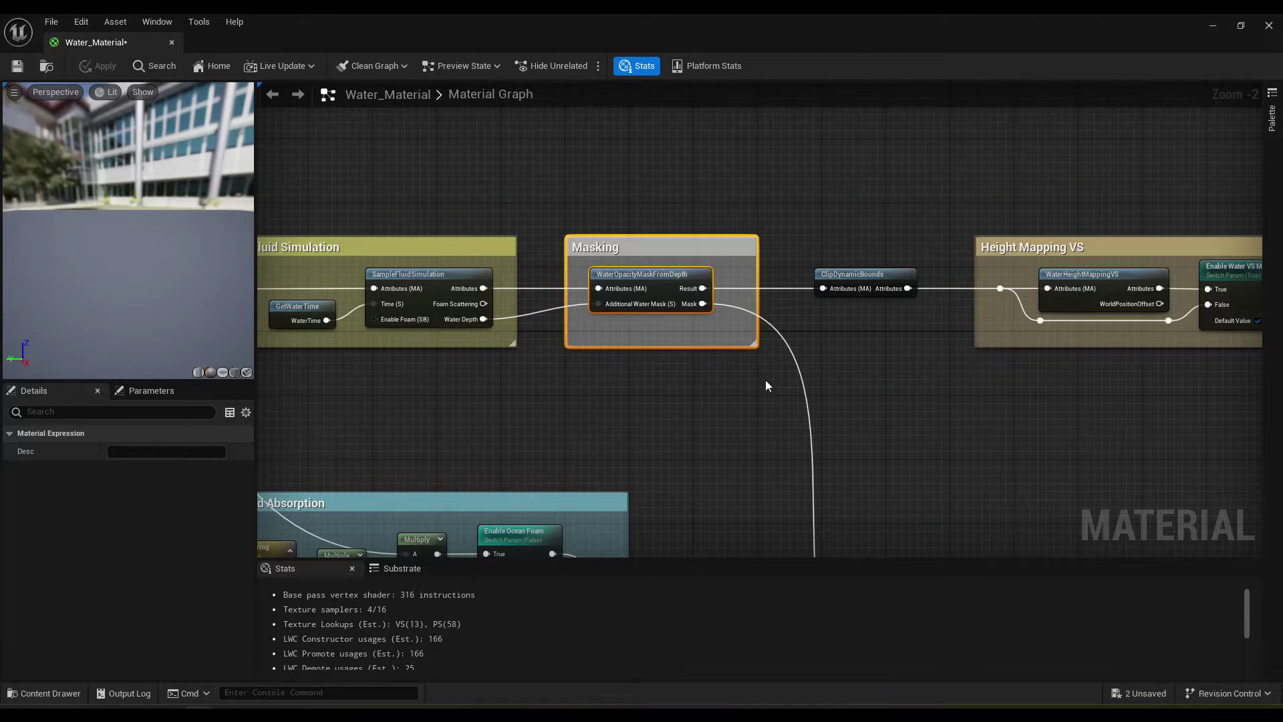
left_click(712, 375)
scroll(621, 241, "up", 2)
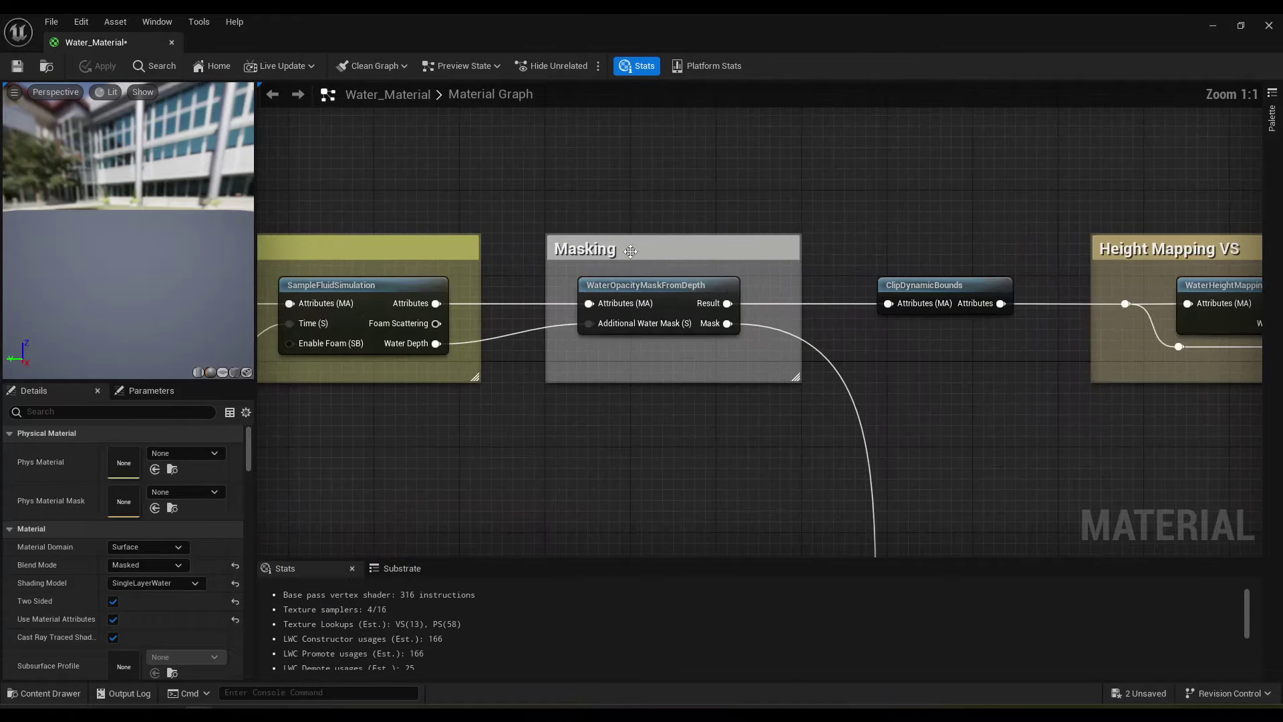
double_click(670, 289)
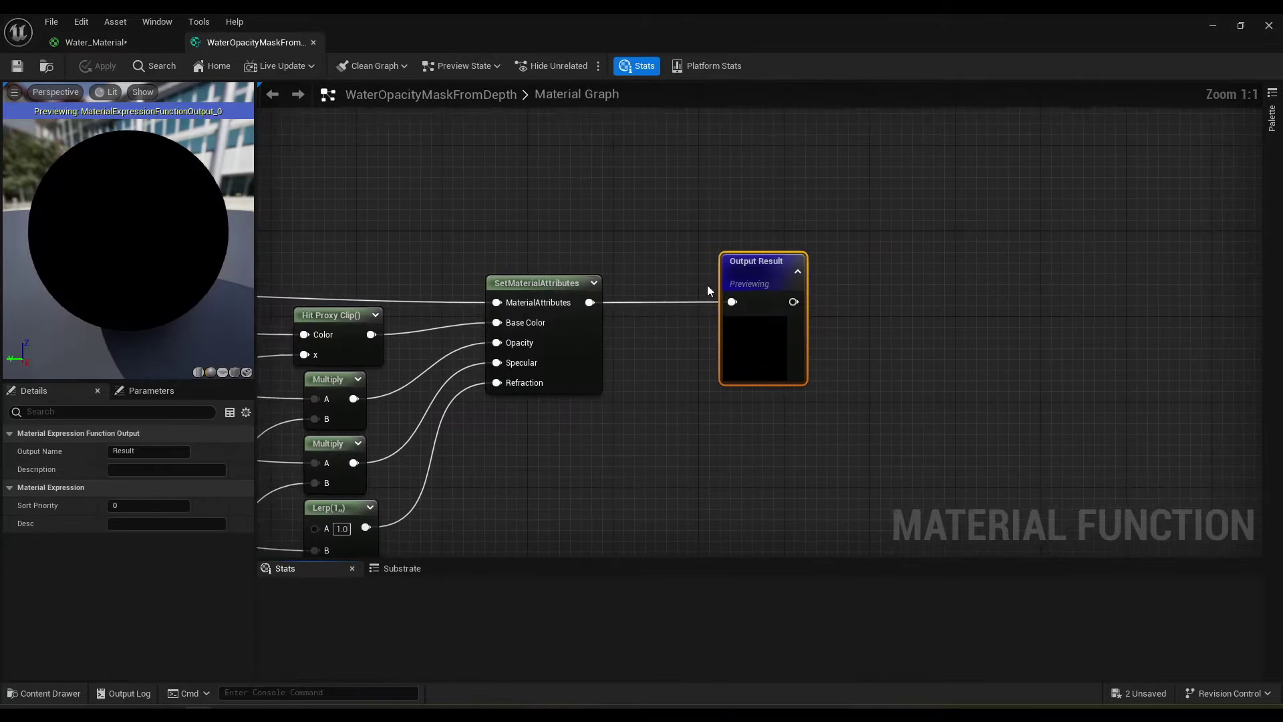
Copy the WaterOpacityMaskFromDepth function asset into the Content folder and save both copied assets.
left_click(47, 71)
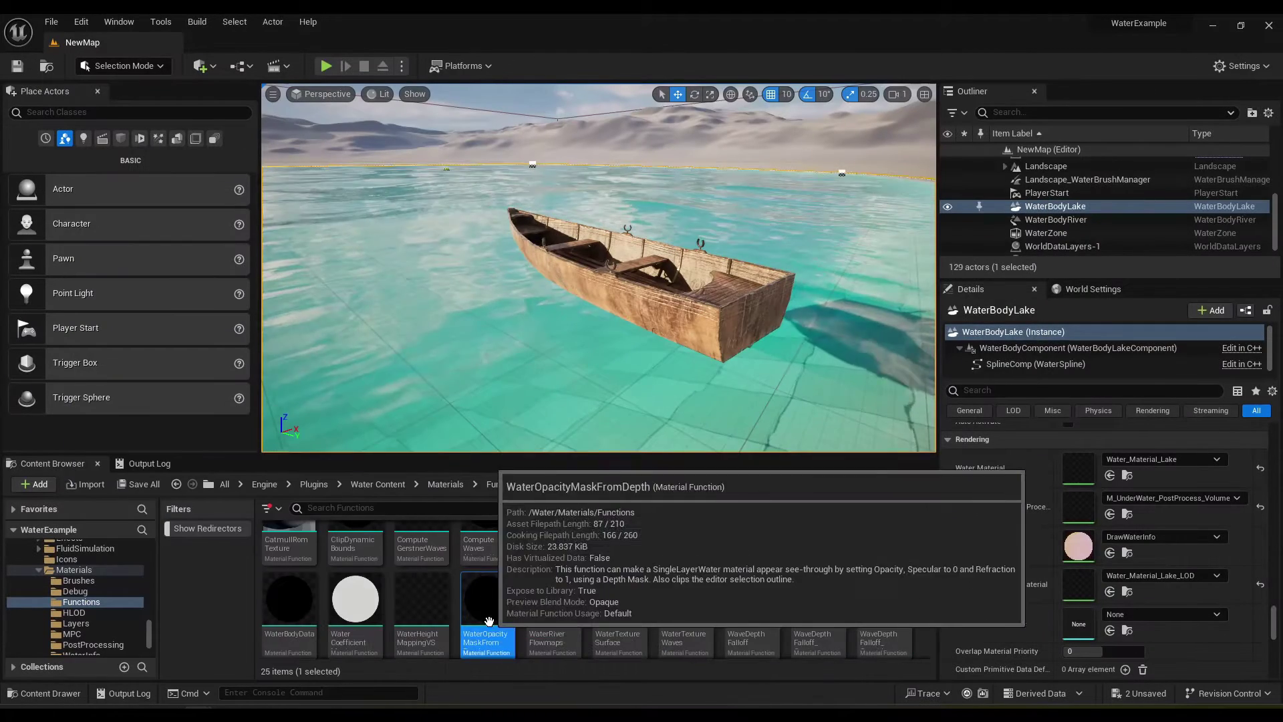
scroll(489, 621, "down", 1)
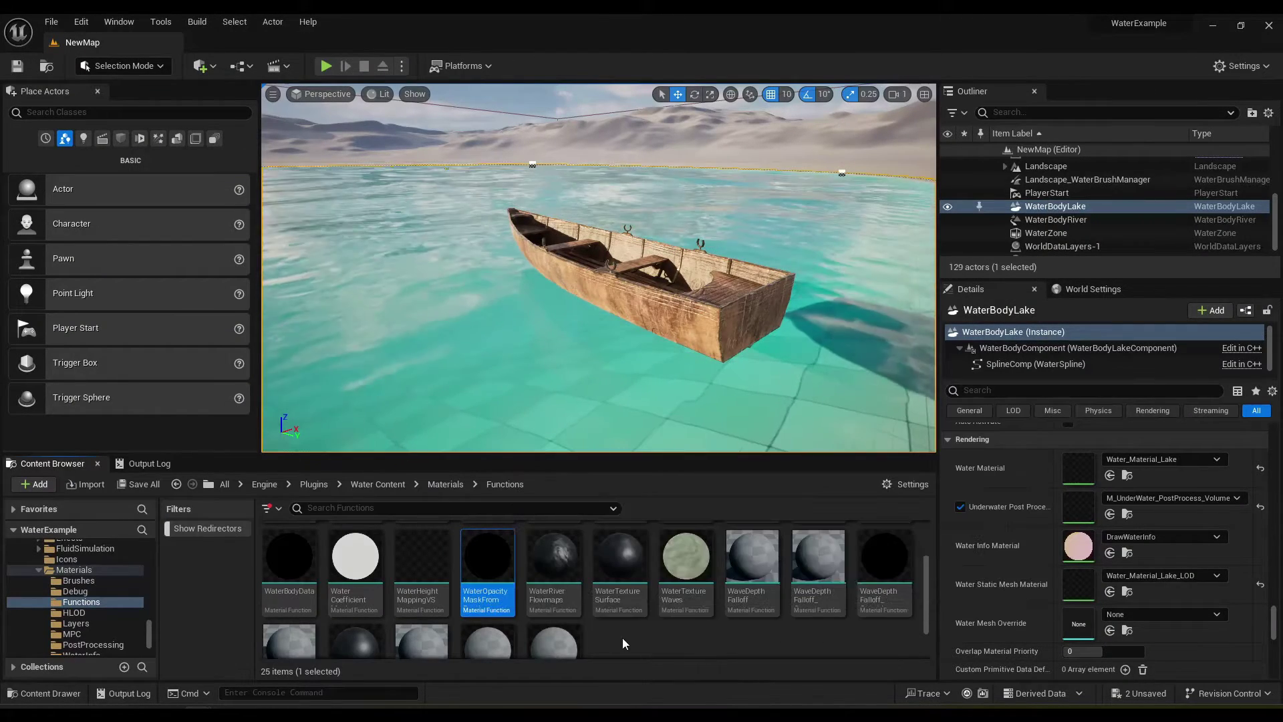
left_click(645, 637)
key("alt+Left")
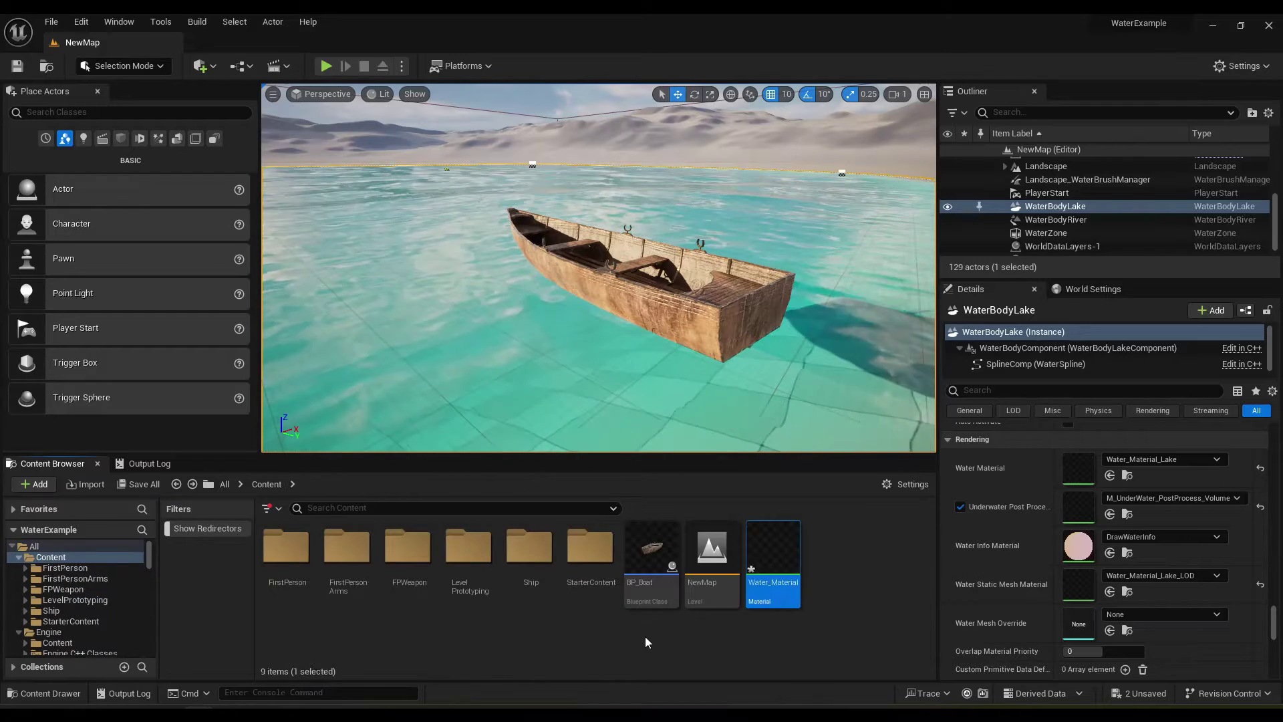
key("ctrl+v")
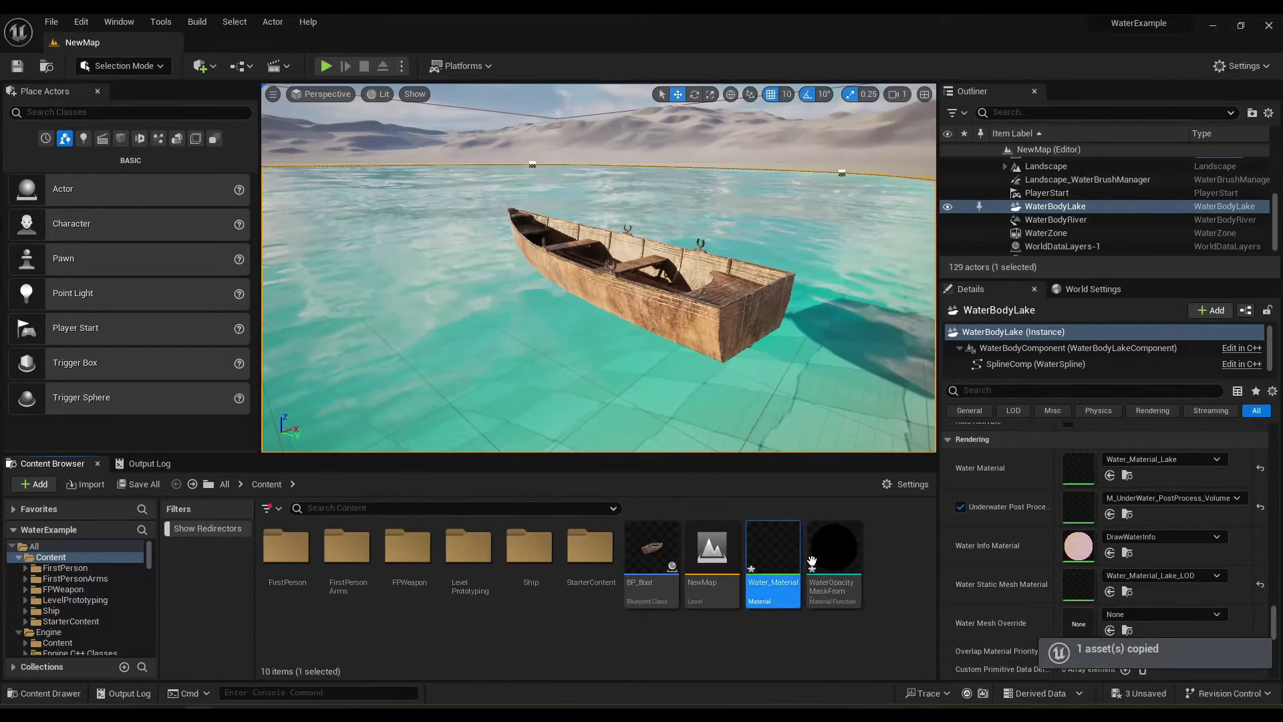
left_click(812, 560, "ctrl")
key("ctrl+s")
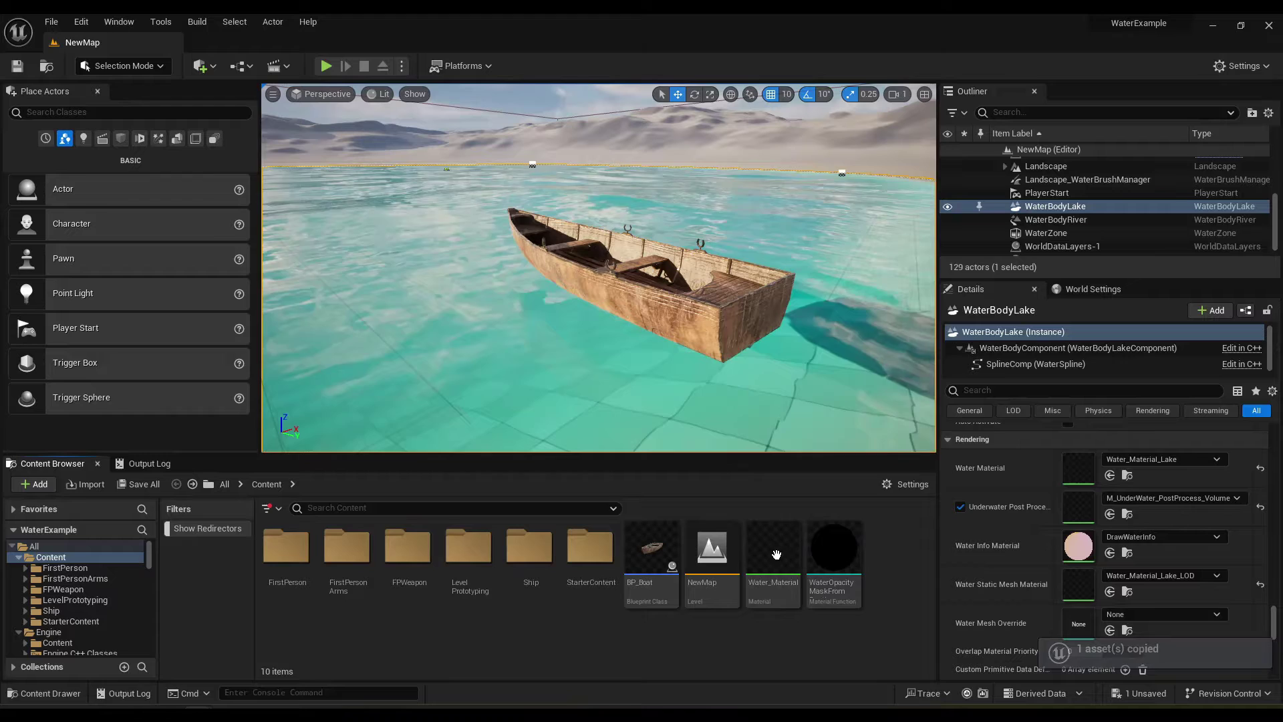
Rename the copied material function as WaterOpacityMaskFromDepth_Mask.
left_click(834, 551)
key("F2")
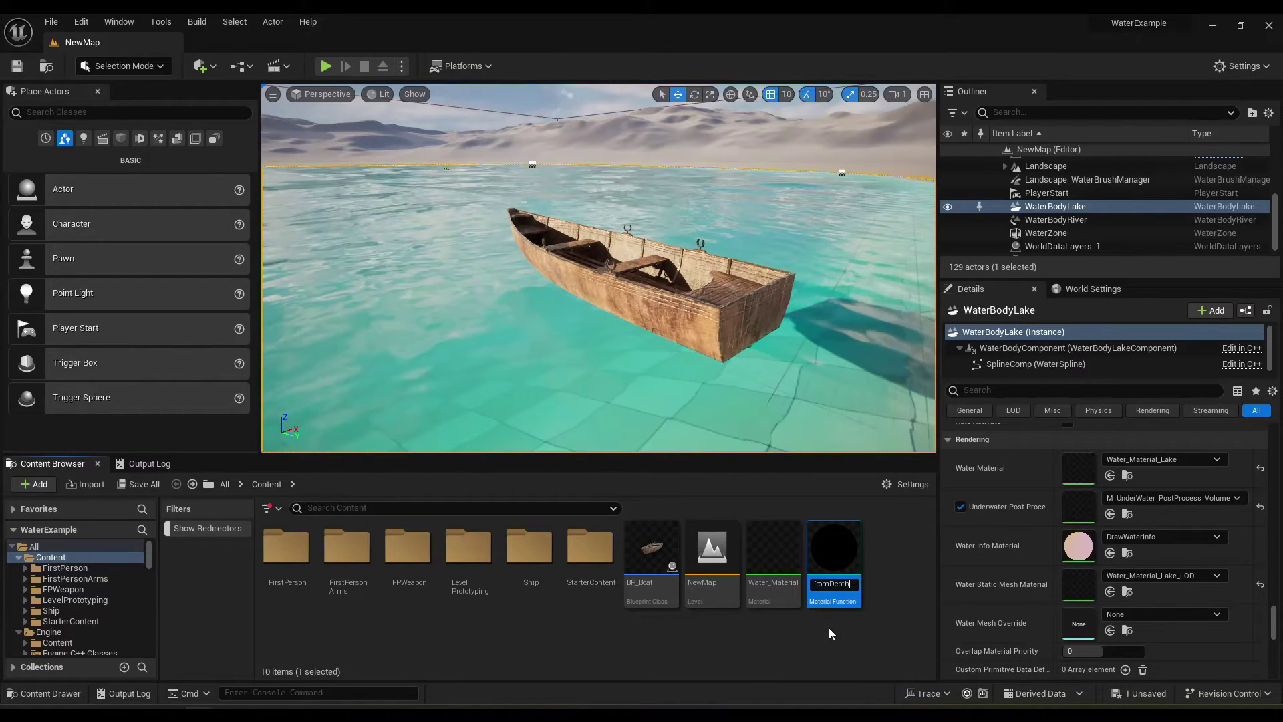
key("Return")
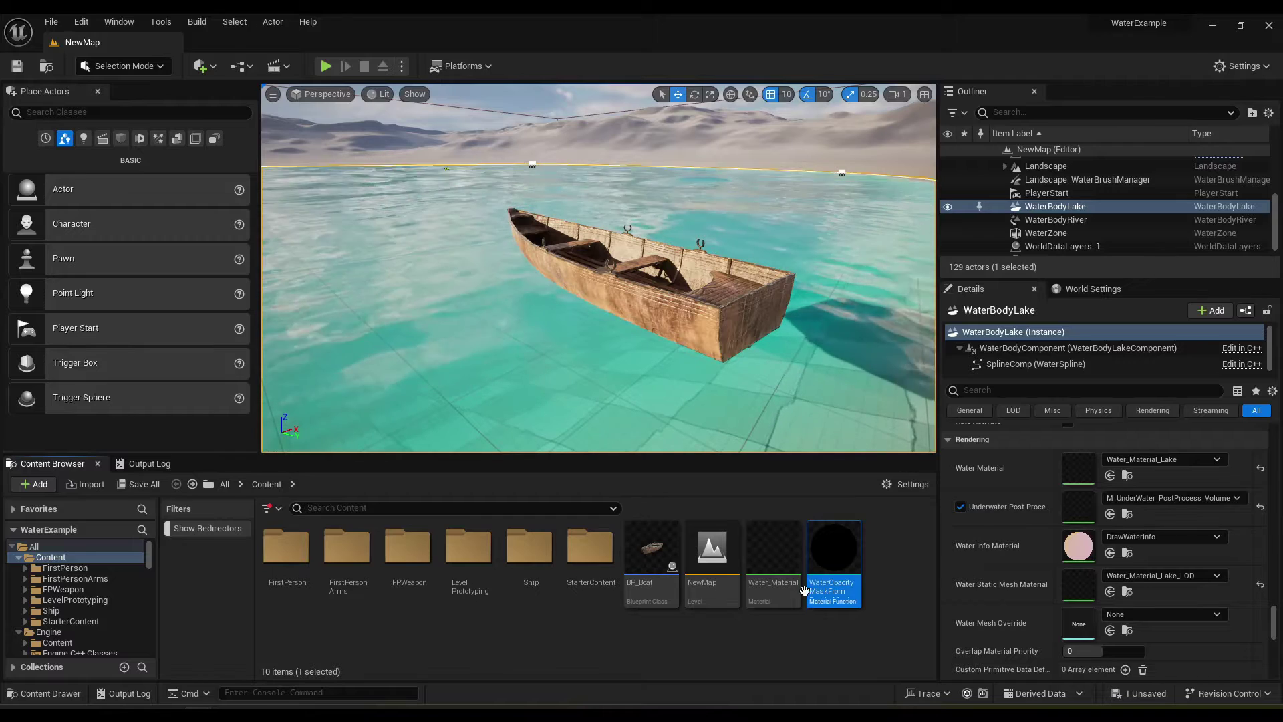
Rename the copied water material as Water_Material_Mask.
left_click(785, 573)
key("F2")
key("End")
type("_")
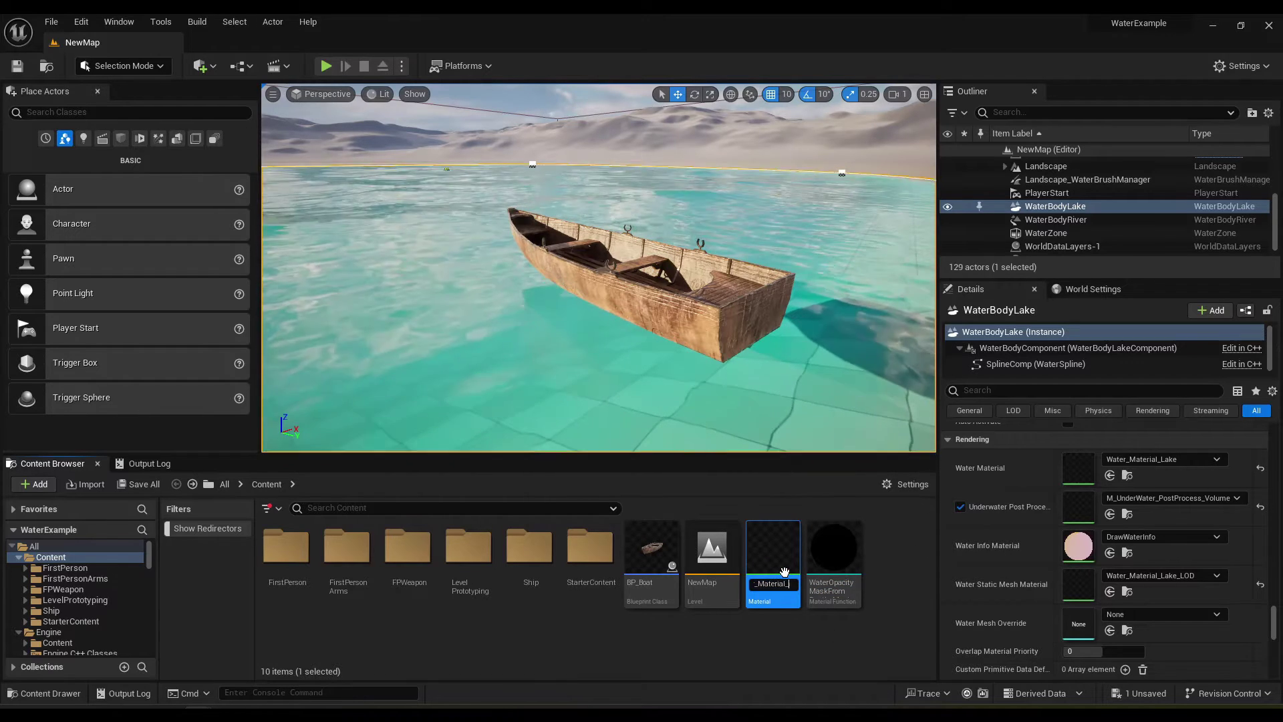
type("Mask")
key("Return")
Open Water_Material_Mask and the copied mask function, and select the WaterOpacityMaskFromDepth node in the material's Masking group.
left_click(826, 572, "ctrl")
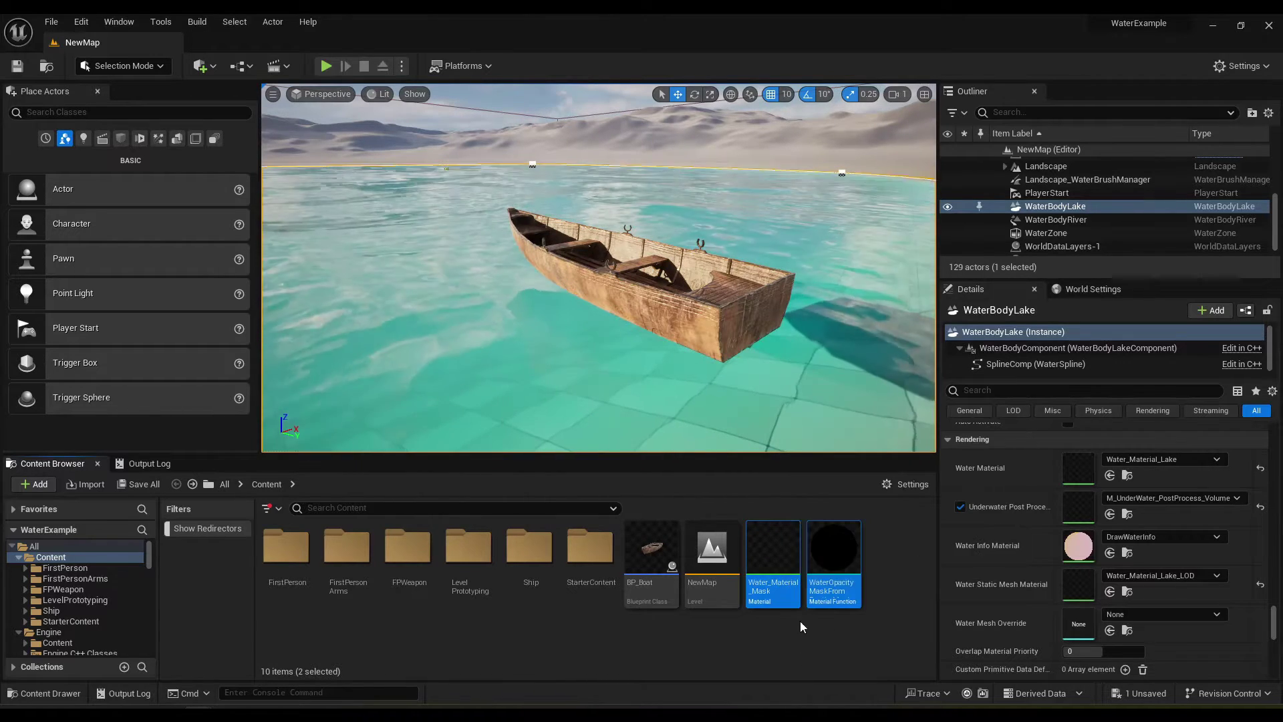
key("Return")
right_click_drag(368, 190, 1009, 169)
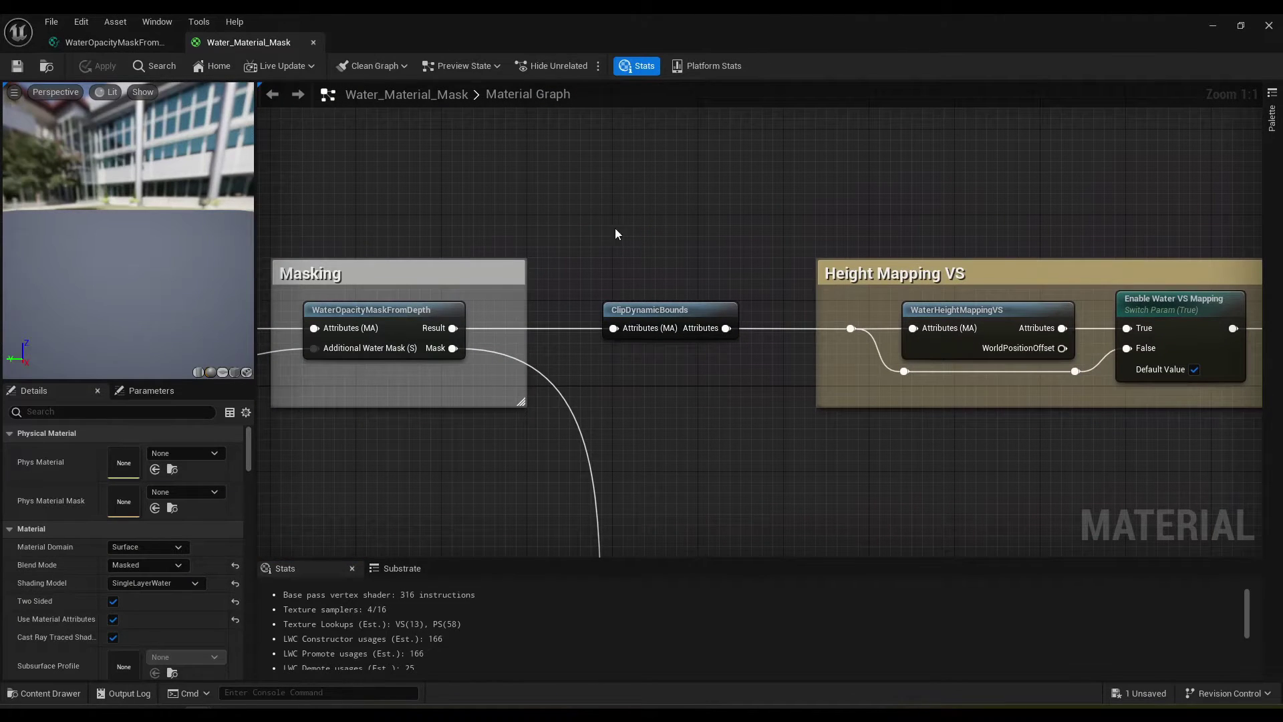
right_click_drag(486, 225, 760, 215)
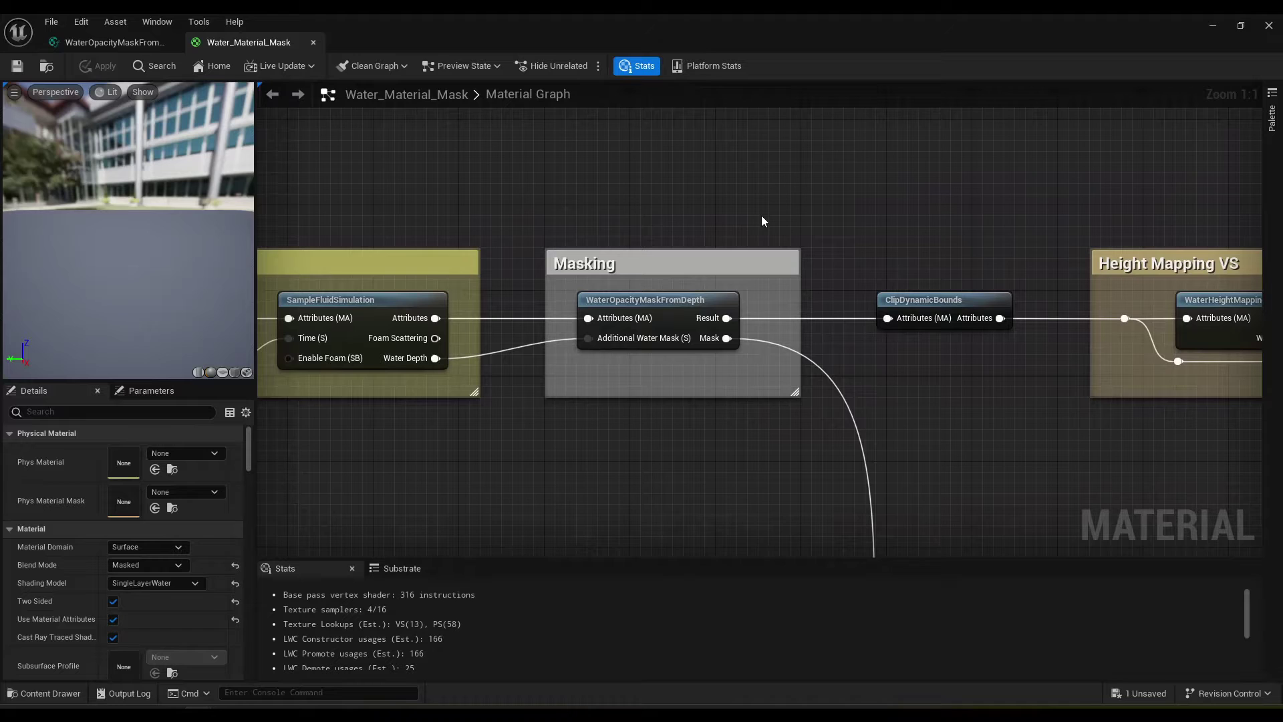
right_click_drag(602, 206, 653, 231)
left_click(747, 314)
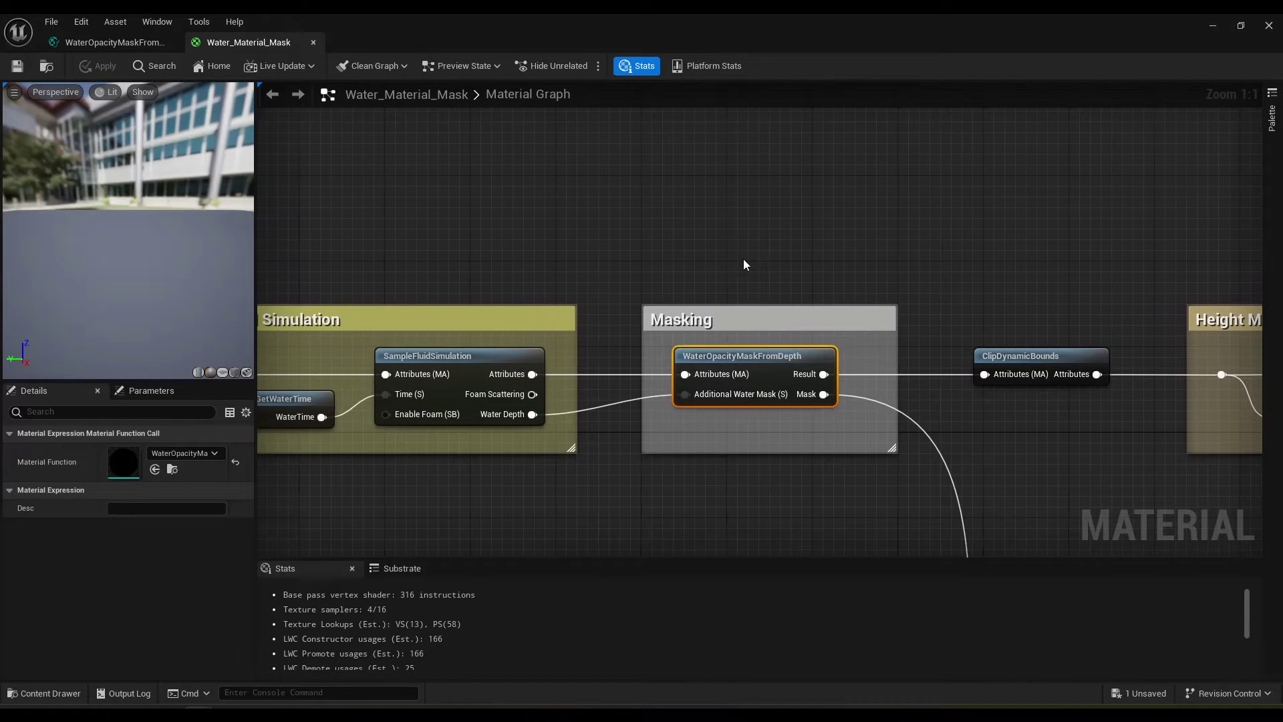
left_click(743, 260)
mouse_move(750, 354)
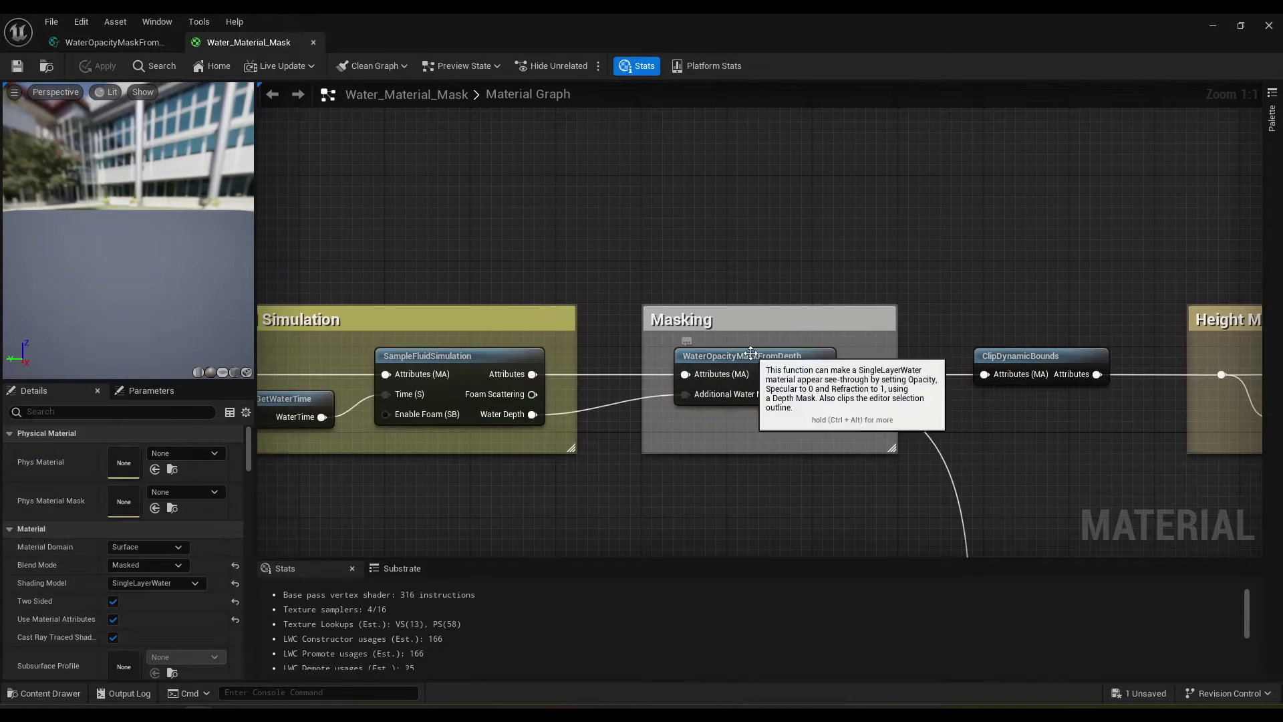
left_click(711, 357)
Add a WaterOpacityMaskFromDepth_Mask function node above the Masking group in the material graph.
right_click(656, 190)
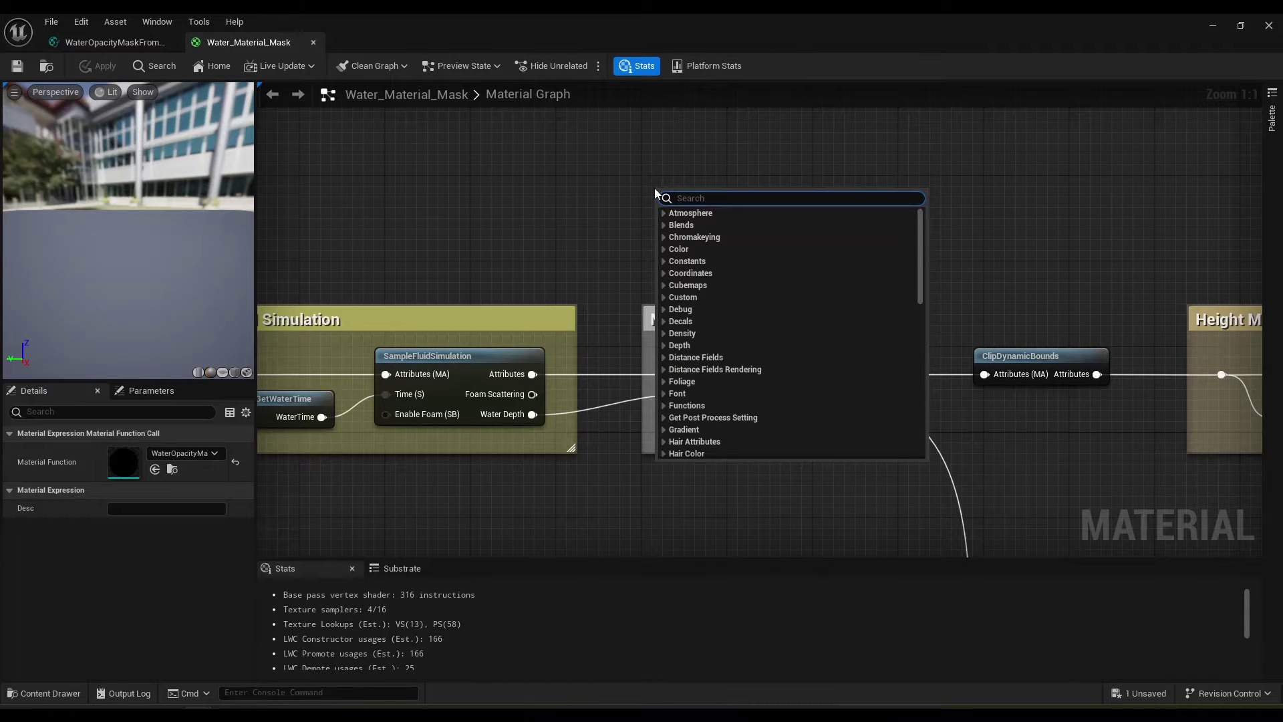
left_click(669, 192)
right_click(673, 192)
type("wateropa")
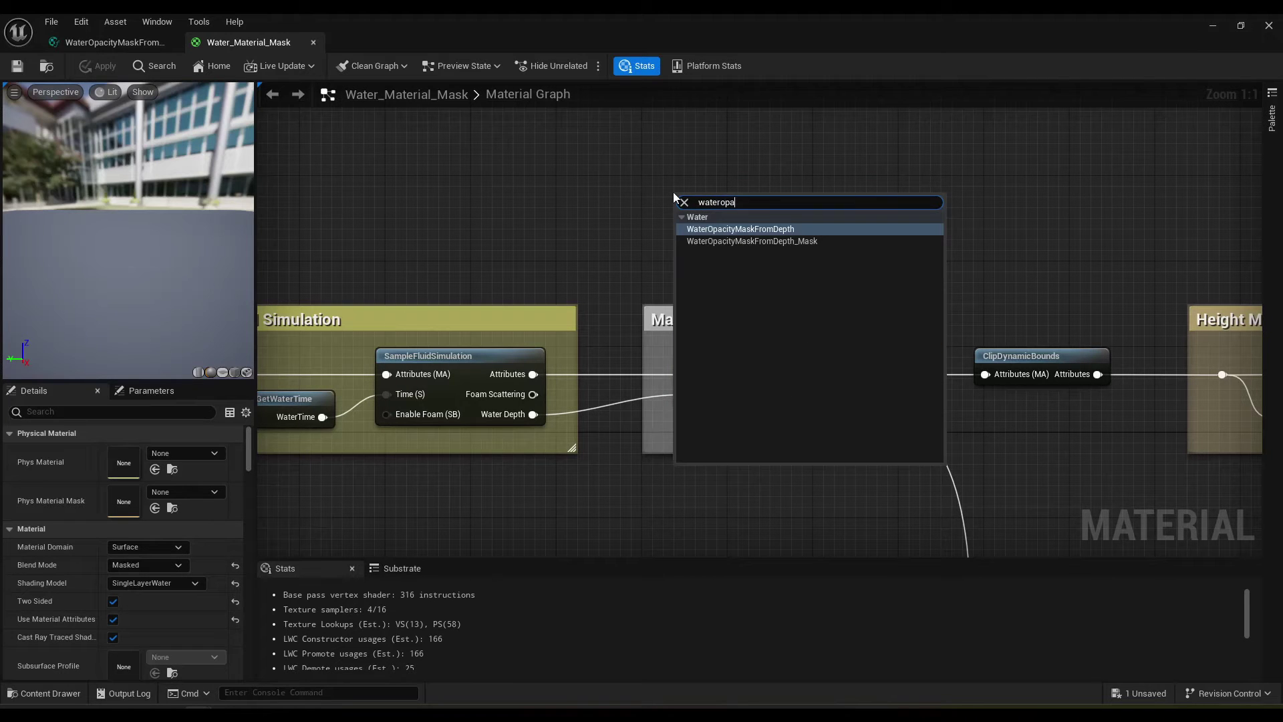
left_click(800, 242)
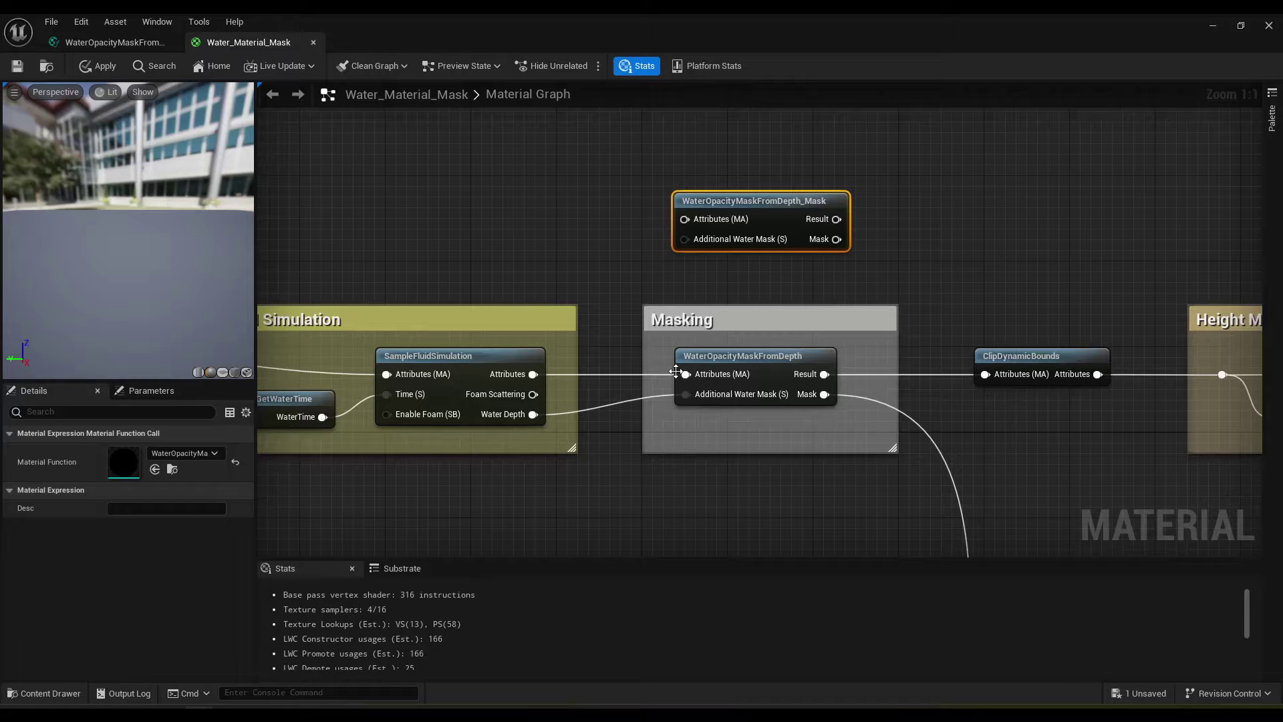
Transfer the Attributes, Additional Water Mask, Result and Mask connections from the original WaterOpacityMaskFromDepth node to the WaterOpacityMaskFromDepth_Mask node.
left_click_drag(676, 372, 697, 256, "ctrl")
left_click_drag(685, 394, 688, 332, "ctrl")
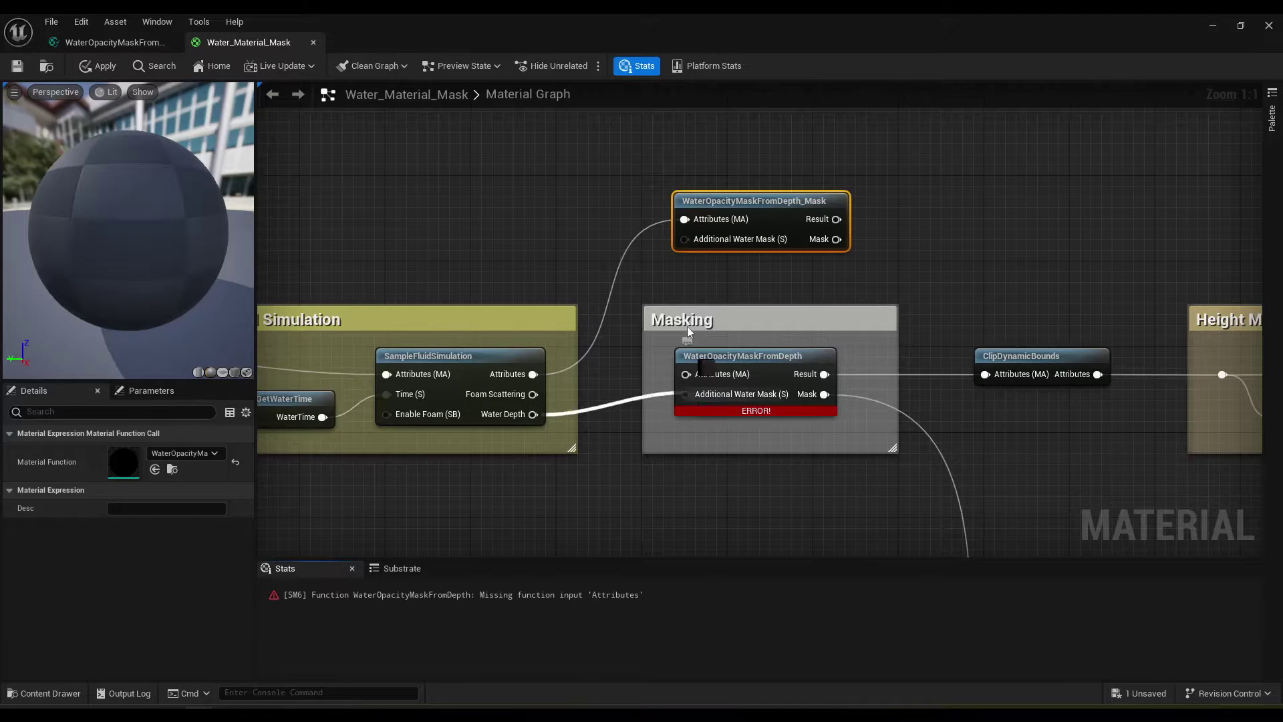
left_click_drag(816, 378, 836, 219, "ctrl")
left_click_drag(825, 395, 831, 366, "ctrl")
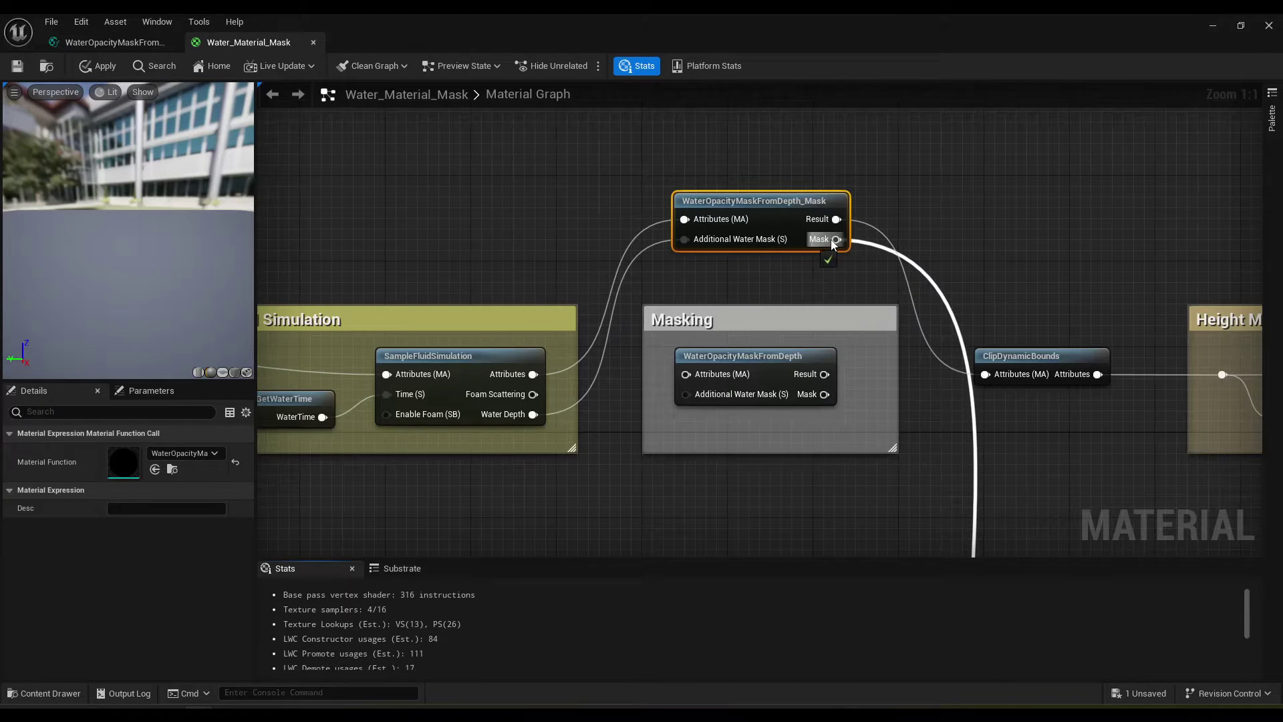
left_click_drag(834, 244, 834, 240, "ctrl")
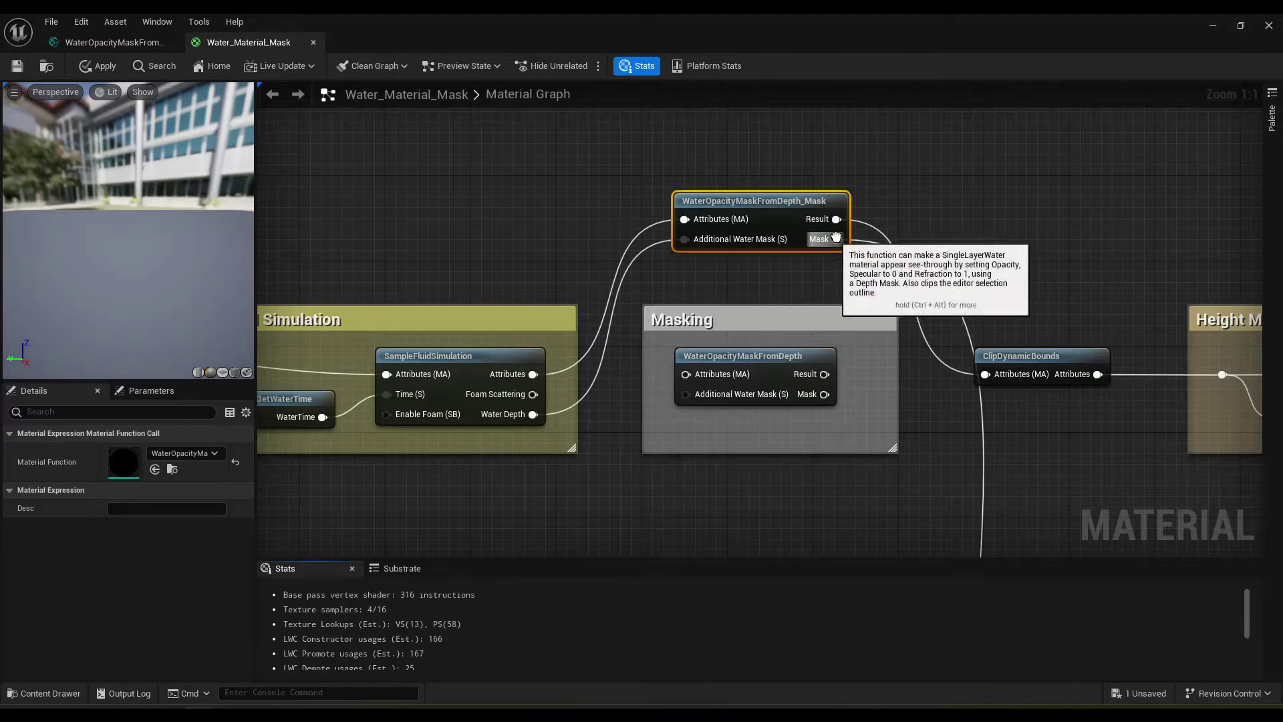
Delete the original WaterOpacityMaskFromDepth node and put the WaterOpacityMaskFromDepth_Mask node in its place inside the Masking group.
left_click(775, 358)
key("Delete")
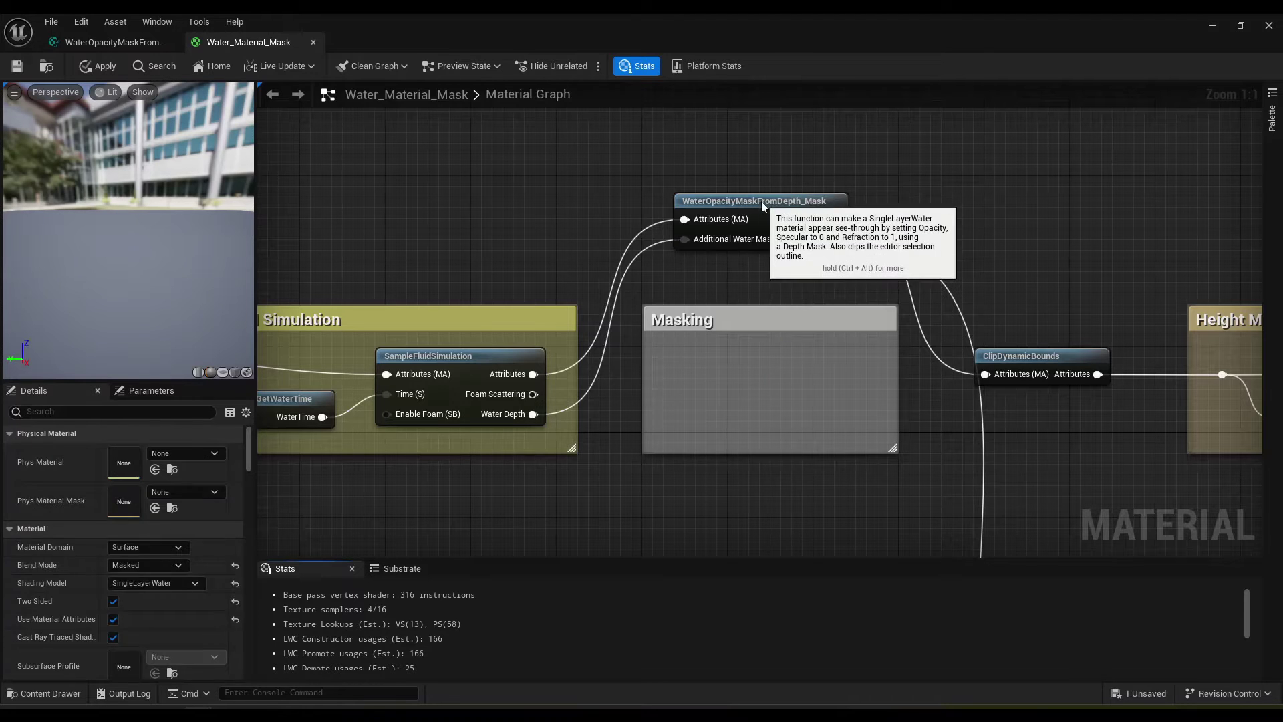
left_click_drag(767, 201, 769, 356)
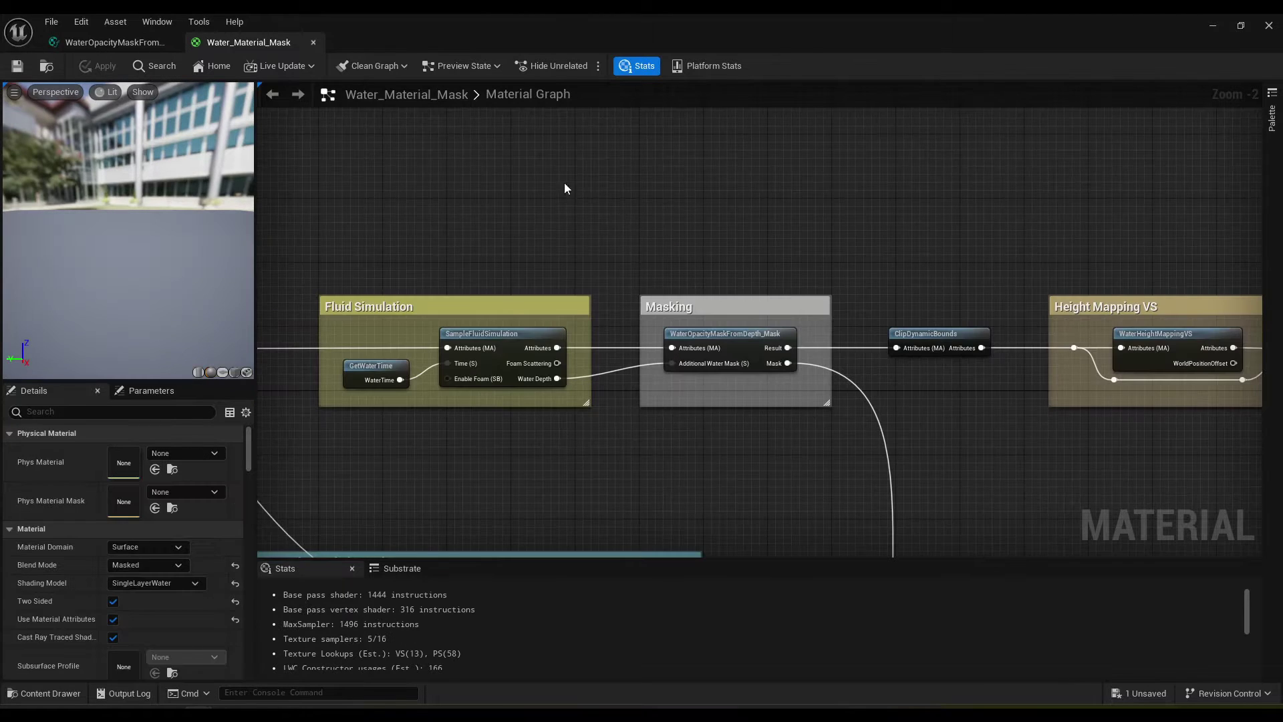
Open the graph of the WaterOpacityMaskFromDepth_Mask function from its node in the Masking group.
right_click_drag(702, 258, 693, 238)
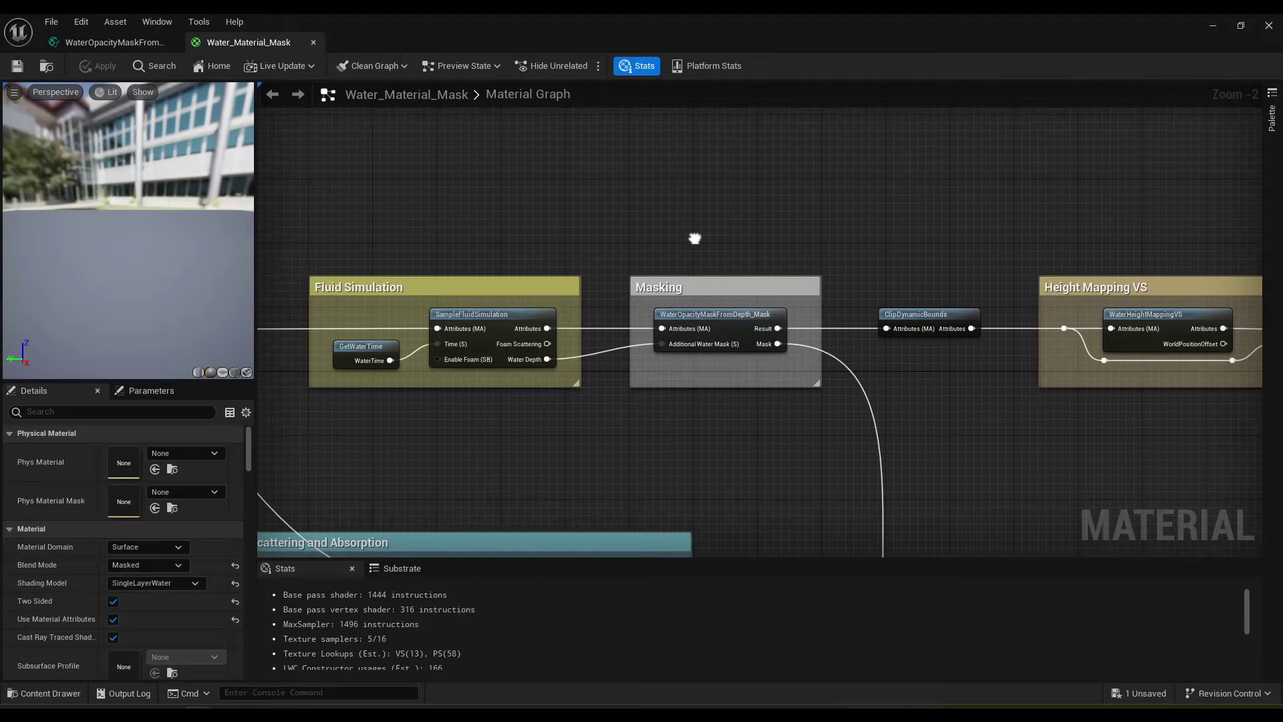
left_click(729, 319)
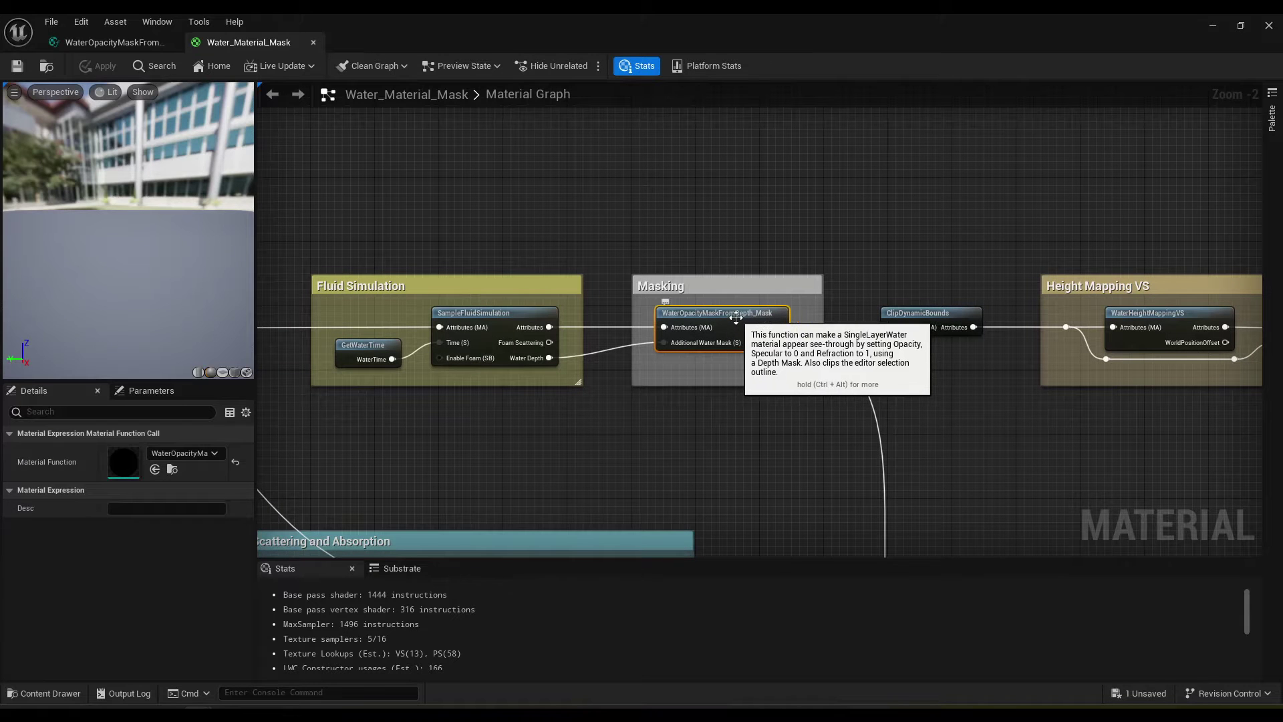
double_click(736, 318)
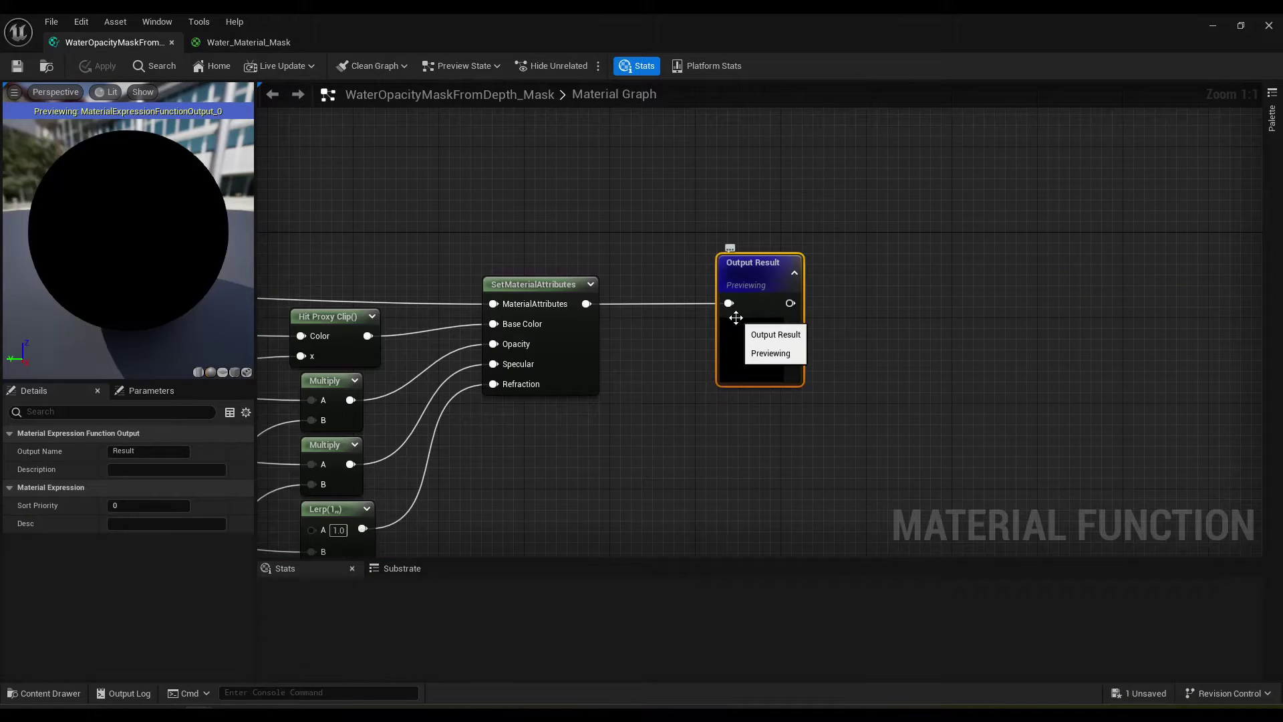
scroll(572, 466, "down", 3)
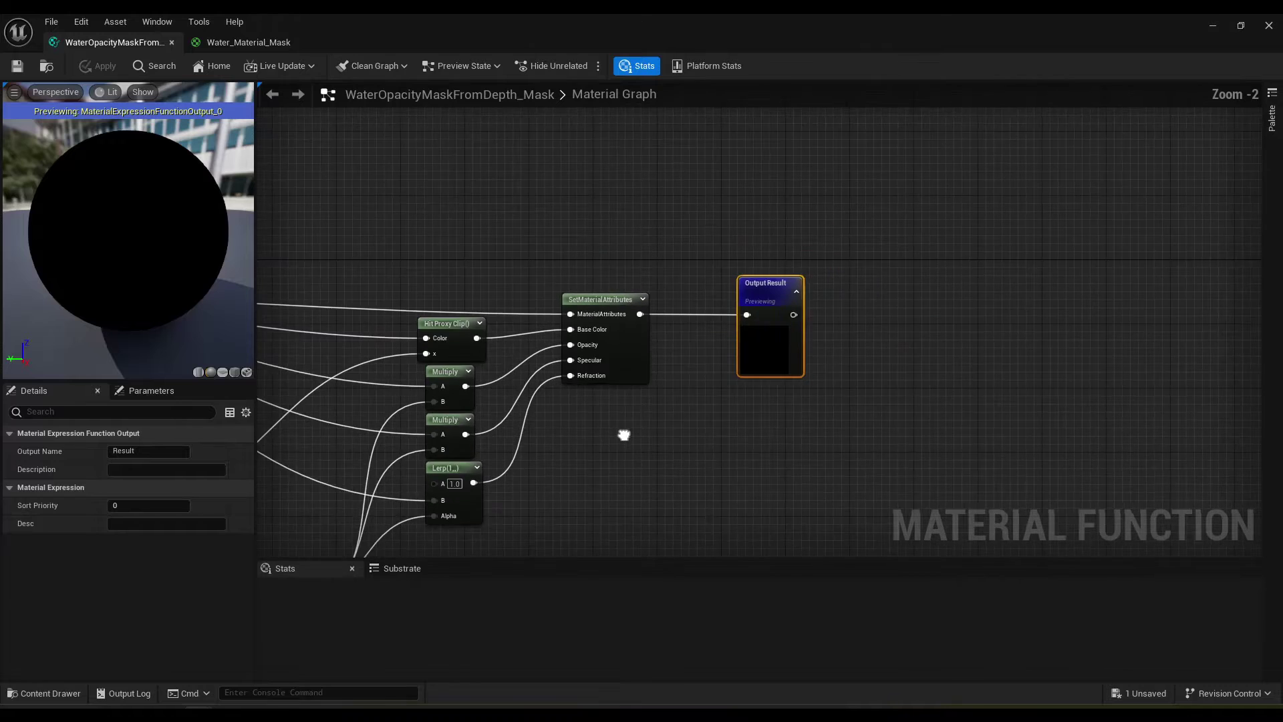
right_click_drag(624, 435, 920, 393)
Shift the WaterBodyData, mask offset, Additional Water Mask input, Subtract, Saturate and Max nodes away from the two Lerp nodes to make room.
left_click_drag(434, 144, 759, 418)
left_click_drag(814, 472, 818, 479)
key("Left")
key("Left")
key("Left")
key("Left")
key("Left")
key("Left")
key("Left")
key("Left")
key("Left")
key("Left")
key("Left")
key("Left")
key("Left")
key("Left")
key("Left")
key("Left")
key("Left")
key("Left")
key("Left")
key("Left")
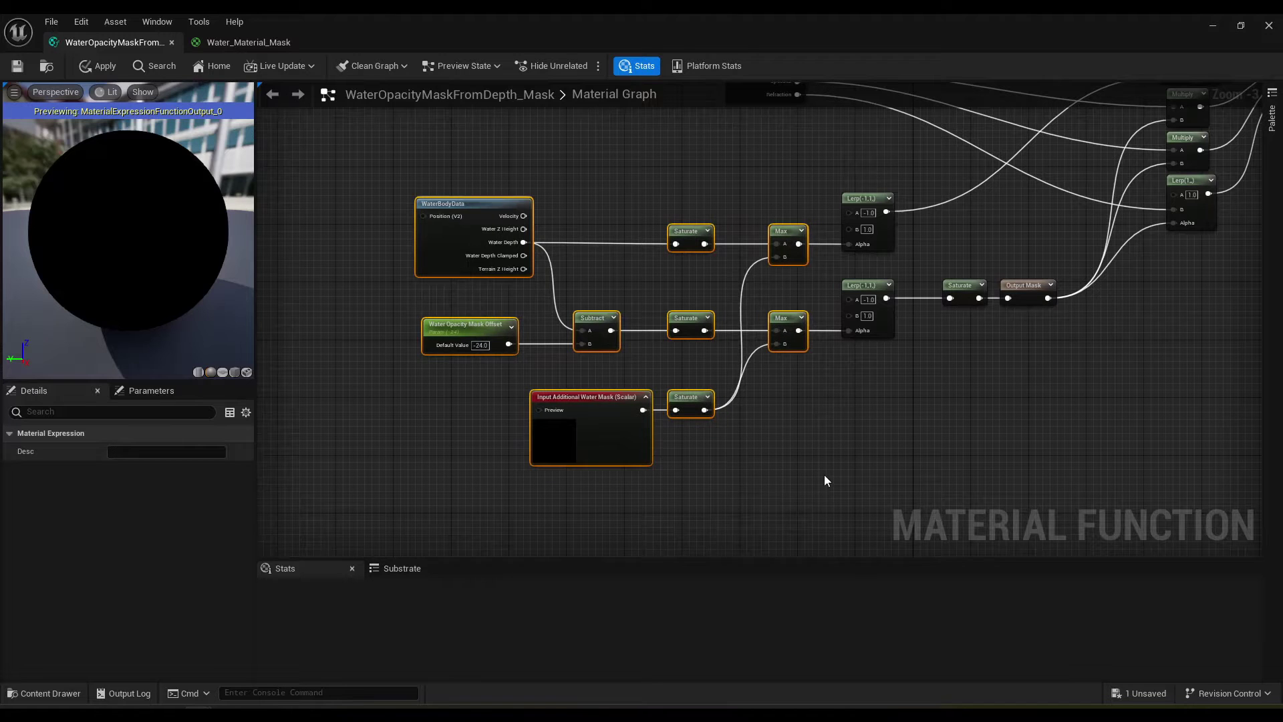
left_click(744, 401)
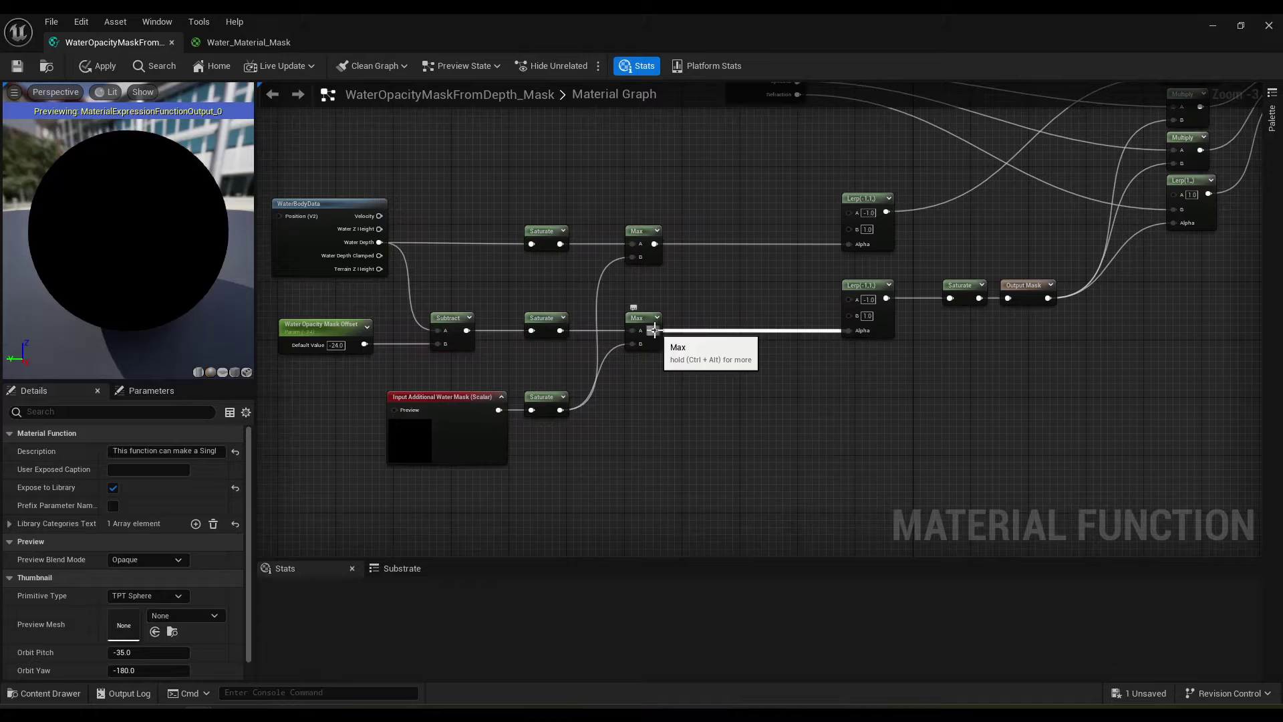
Insert an Add node between the lower Max node and the lower Lerp's Alpha input, and straighten its connection.
left_click_drag(721, 310, 857, 330)
type("add")
key("Return")
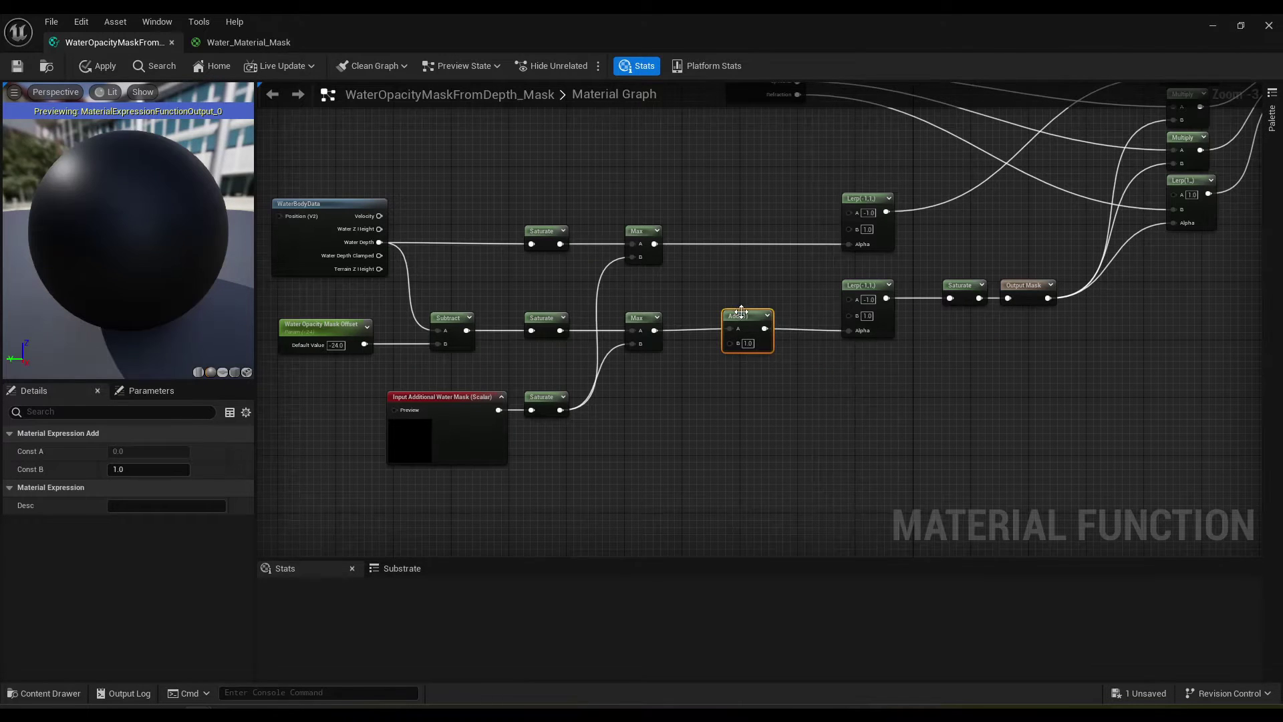
right_click(653, 330)
mouse_move(695, 450)
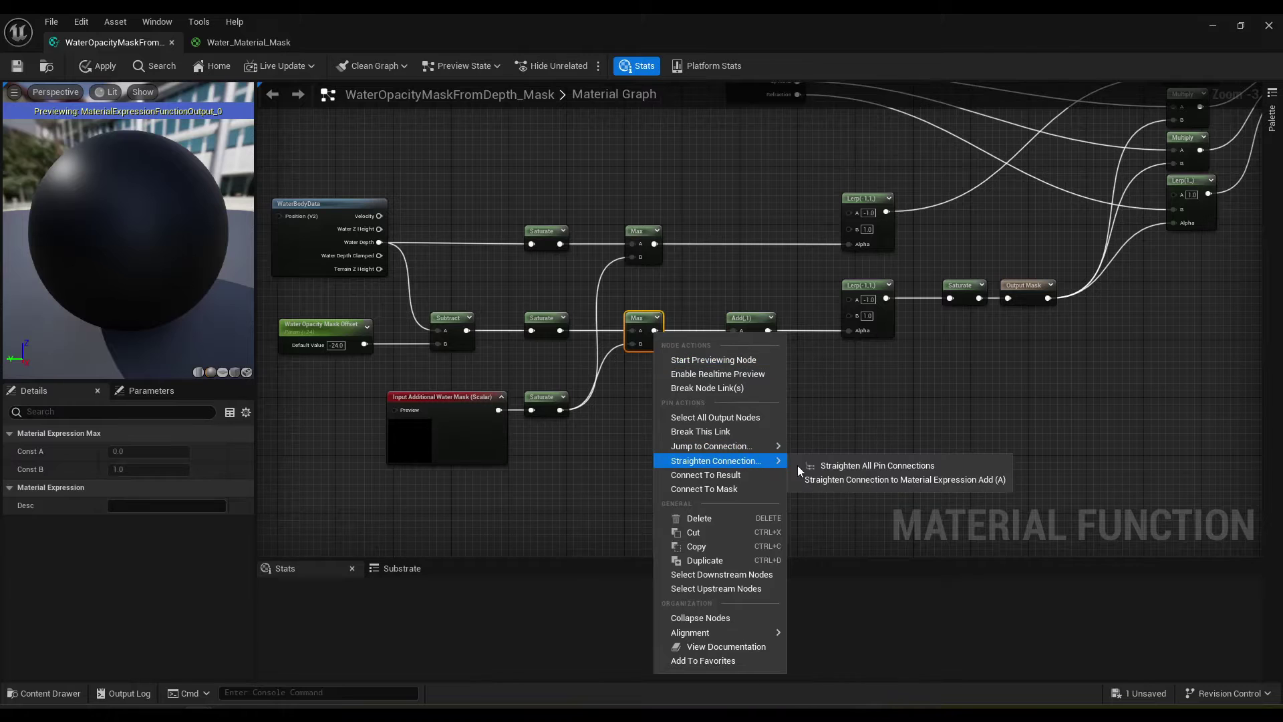
left_click(796, 468)
right_click_drag(742, 383, 834, 400)
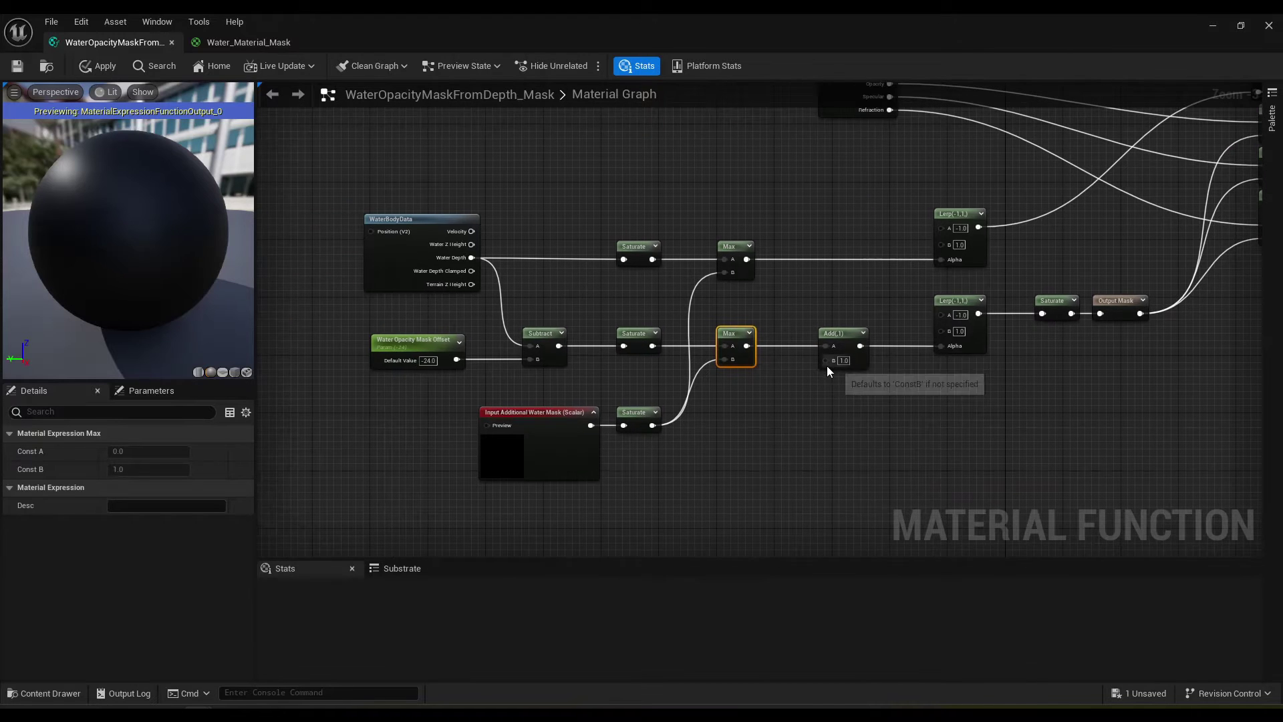
Feed the Add node's B input from a new DistanceToNearestSurface node placed below the Max nodes.
left_click(828, 371)
scroll(827, 361, "up", 1)
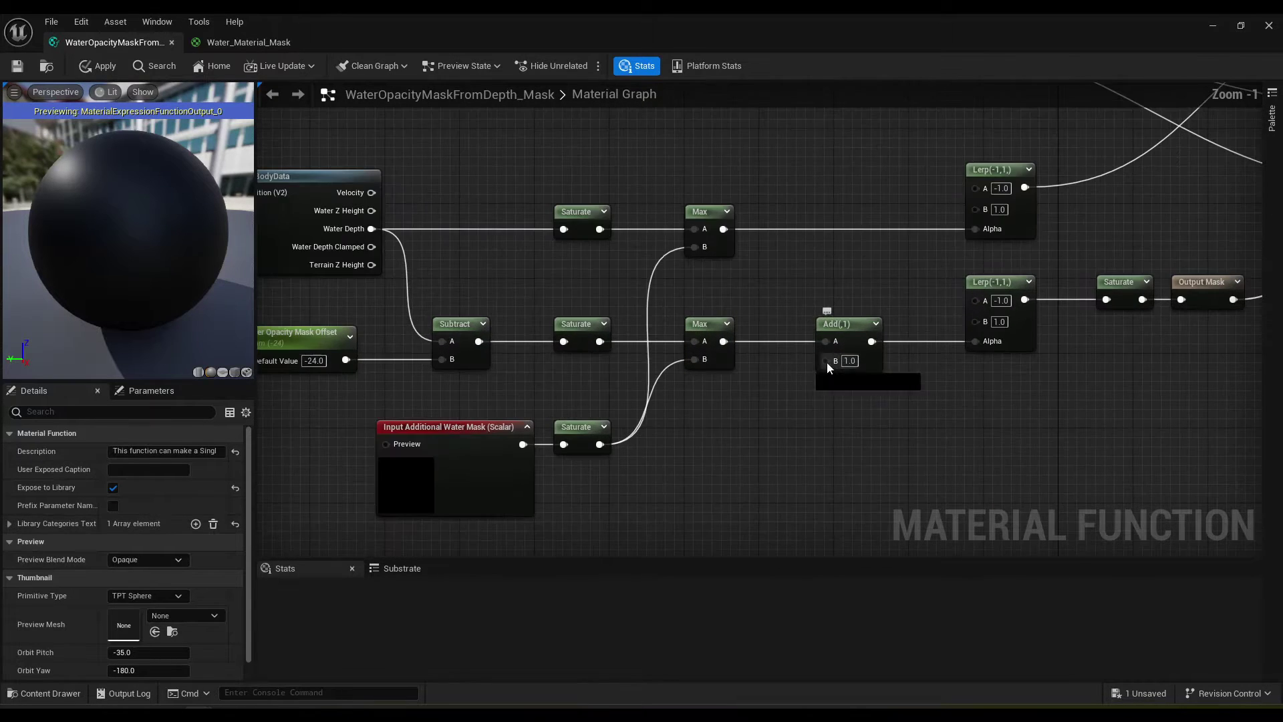
left_click_drag(826, 362, 759, 488)
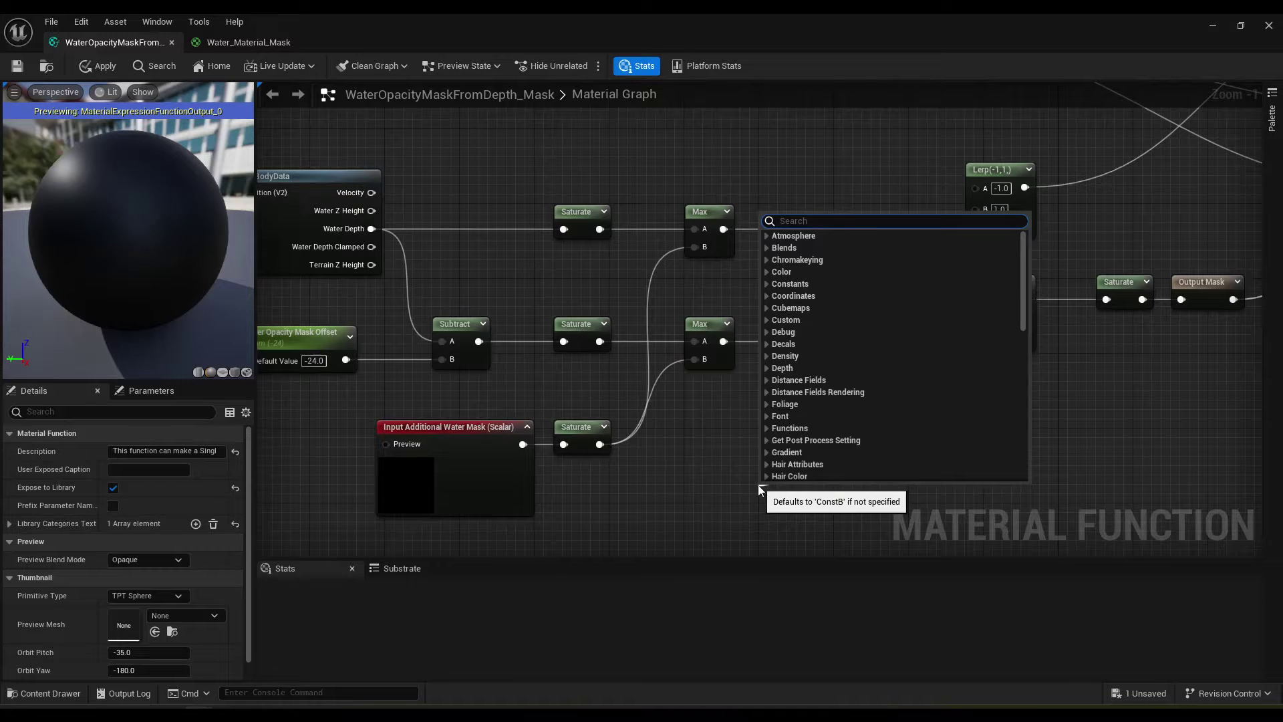
type("neare")
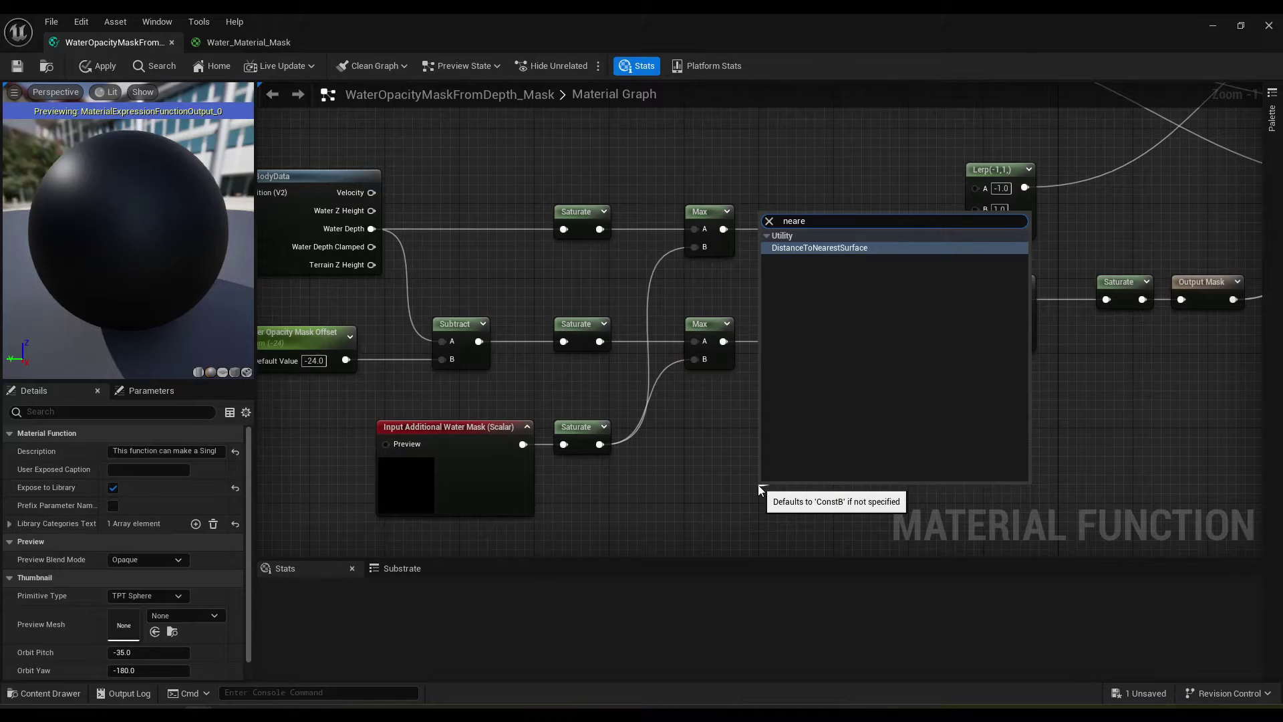
left_click(821, 248)
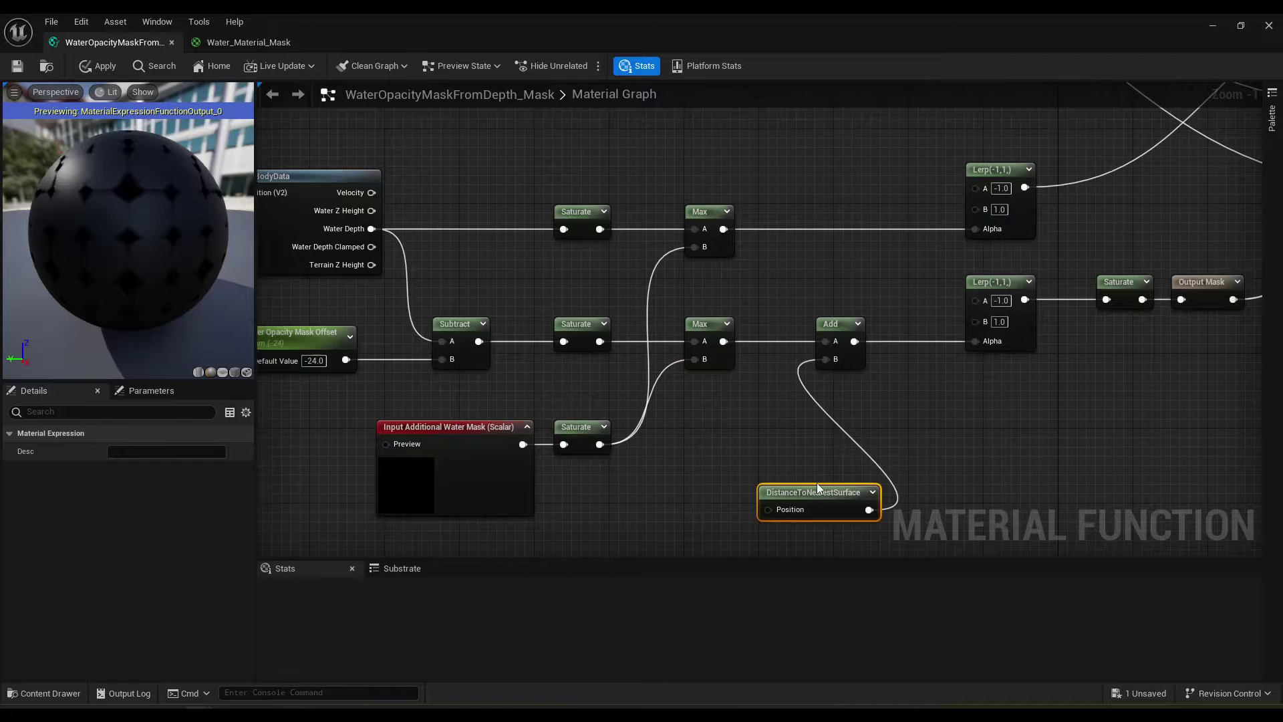
left_click_drag(817, 487, 678, 515)
Apply the changes to the mask function and return to the Water_Material_Mask graph.
left_click(904, 422)
scroll(909, 420, "down", 2)
right_click_drag(912, 419, 797, 416)
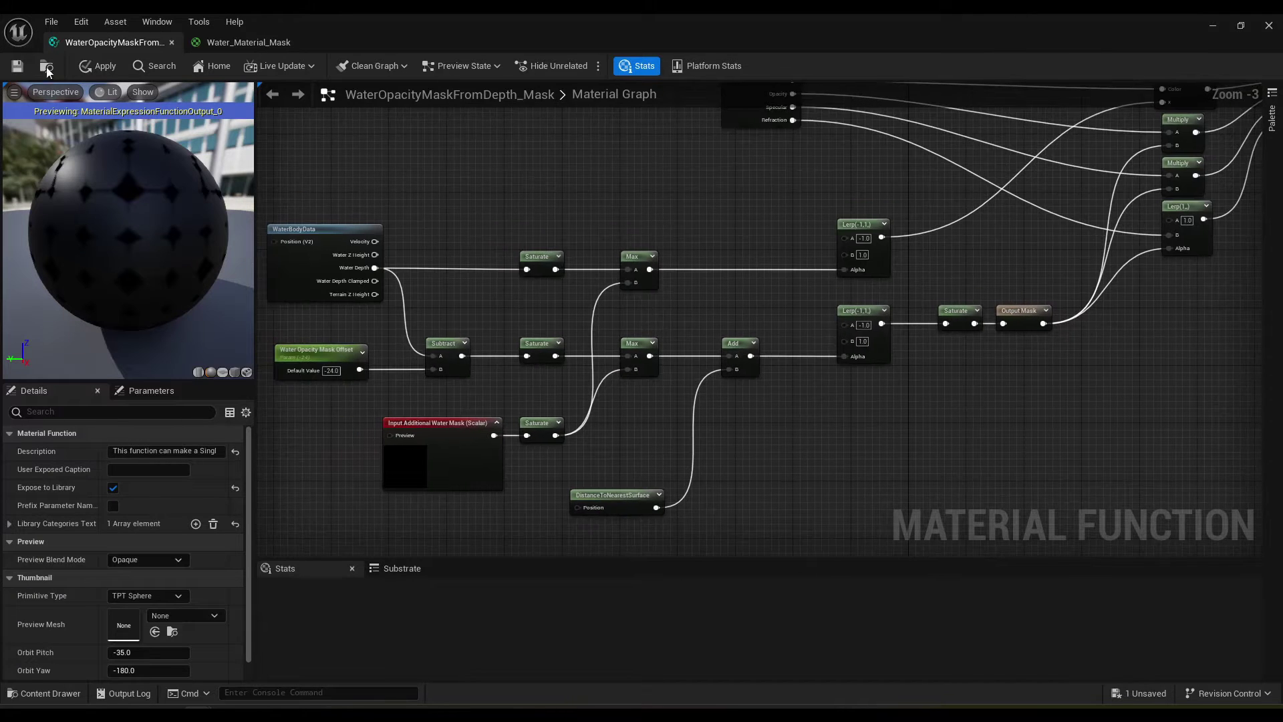
left_click(94, 67)
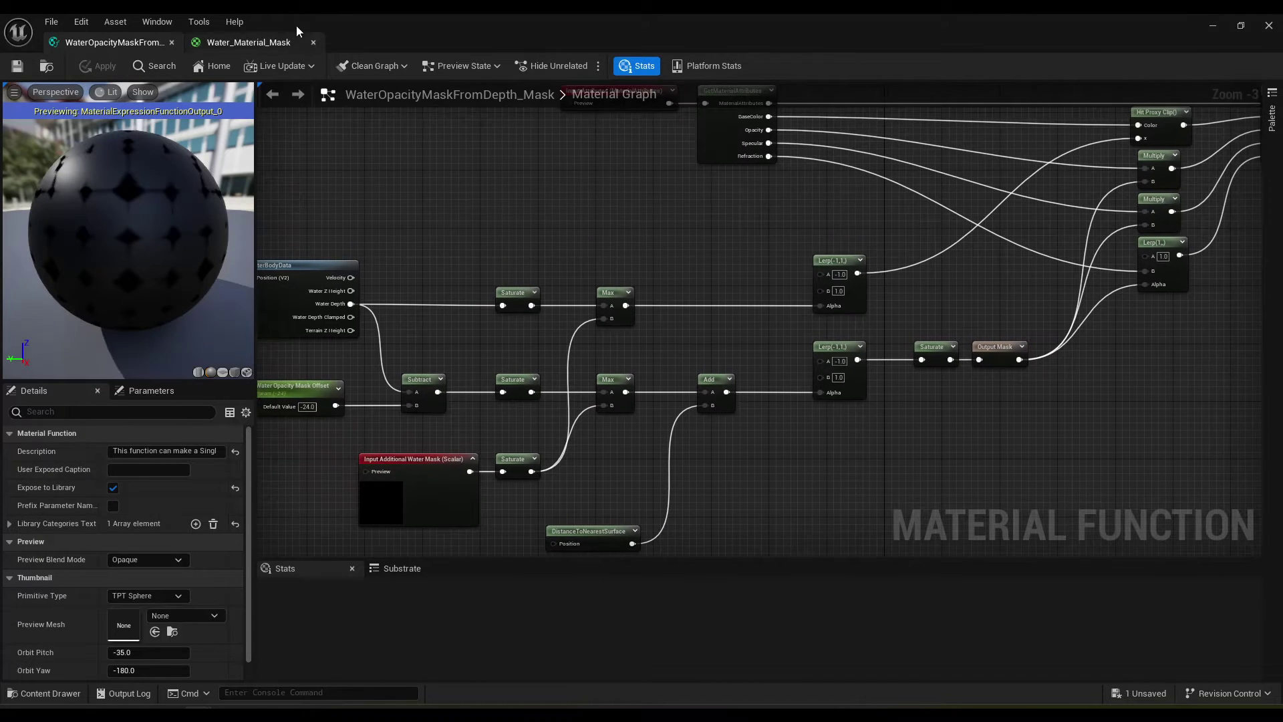
left_click(267, 44)
left_click(781, 205)
scroll(787, 434, "down", 2)
right_click_drag(795, 464, 753, 325)
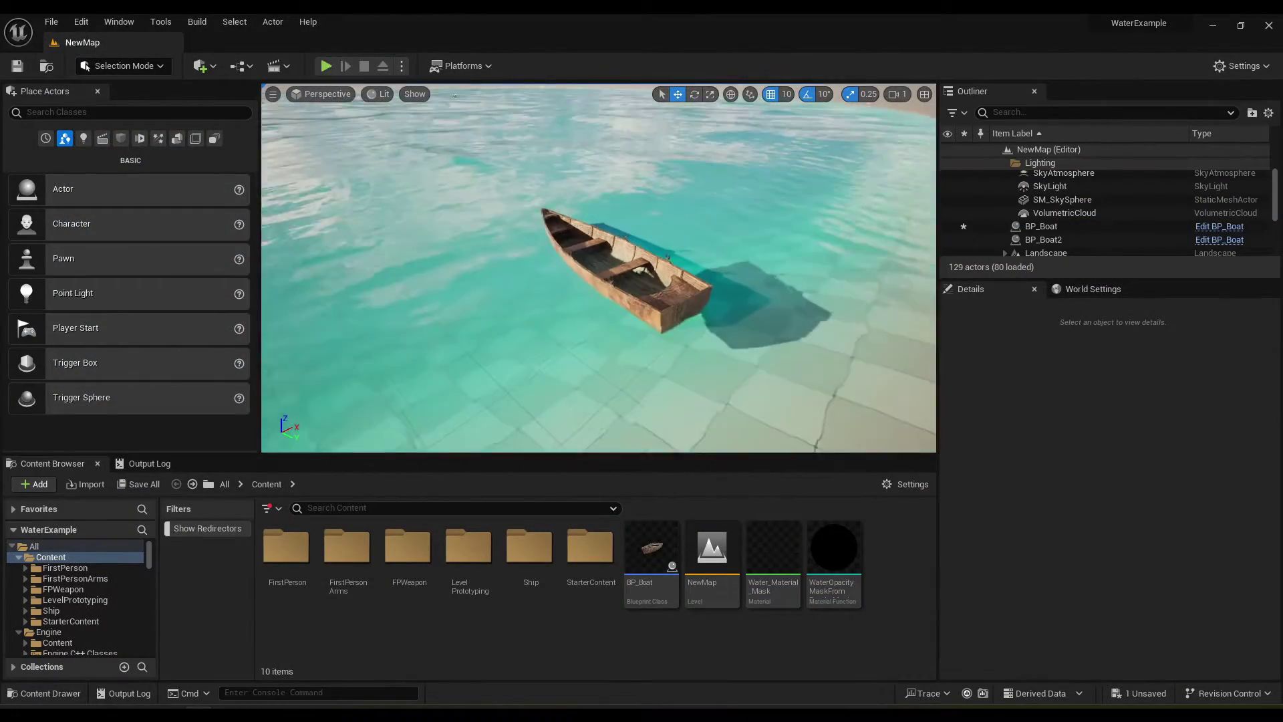
Place a Cube shape in the lake beside the boat and set its scale to 5.
left_click(83, 139)
left_click(120, 139)
left_click_drag(62, 189, 563, 301)
scroll(1094, 505, "up", 10)
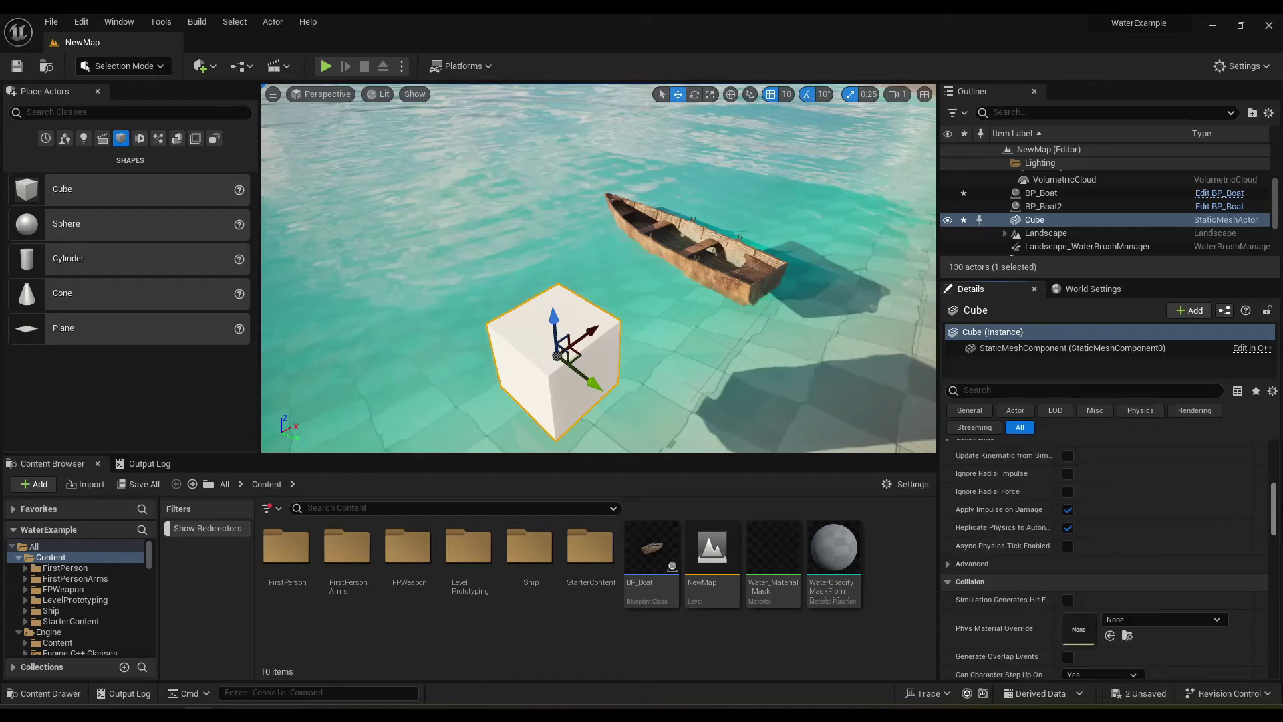
left_click(1094, 502)
type("5")
key("Return")
Assign Water_Material_Mask as the Water Material of WaterBodyLake.
right_click_drag(599, 281, 533, 302)
left_click(532, 302)
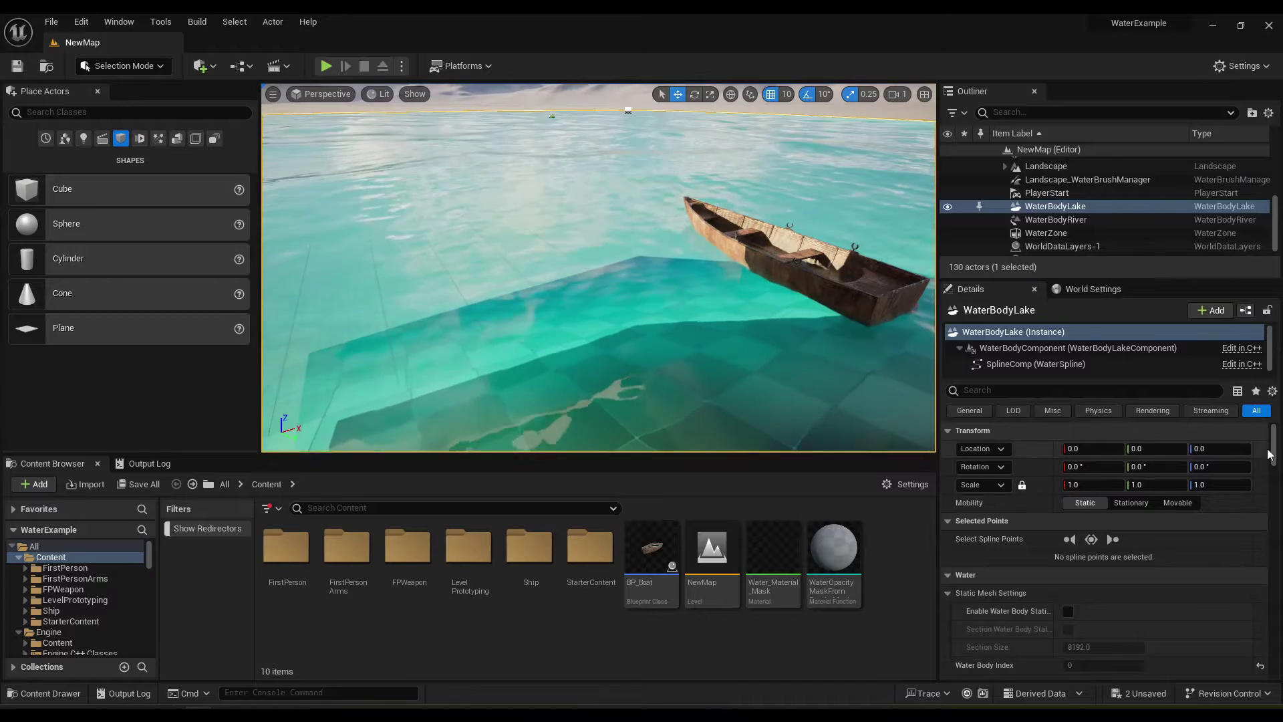
left_click_drag(1270, 455, 1282, 628)
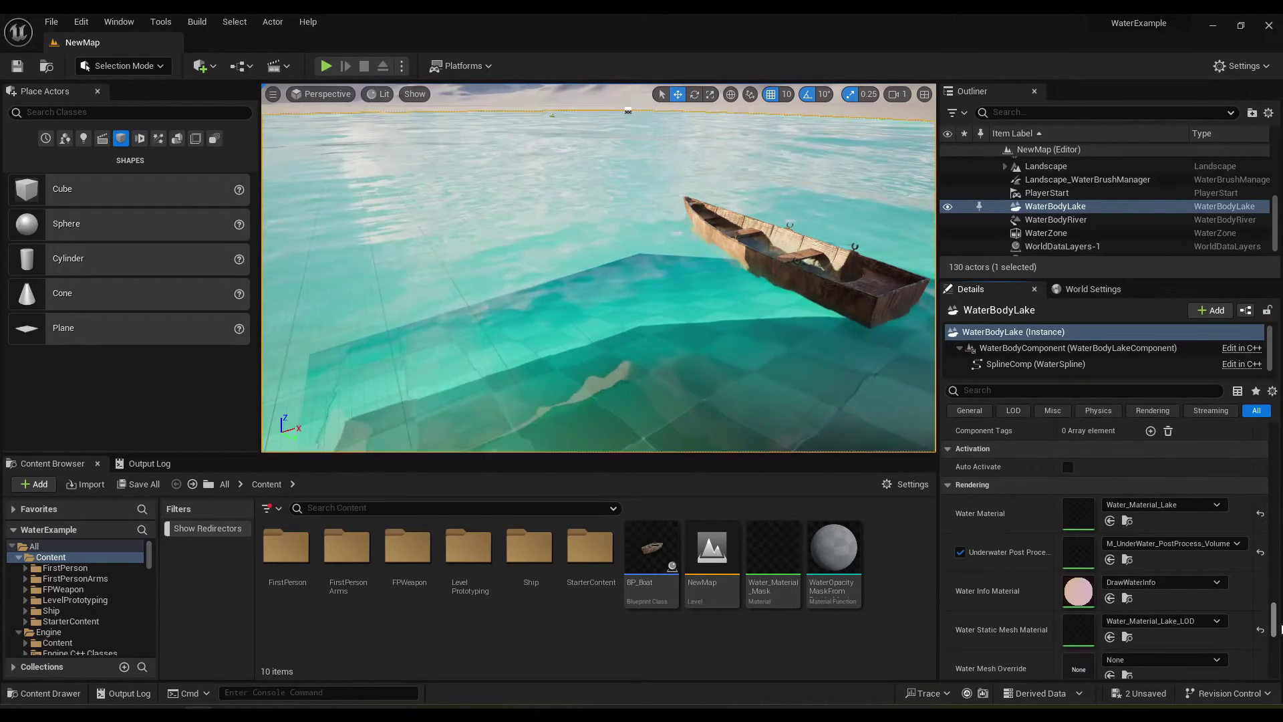
left_click(774, 555)
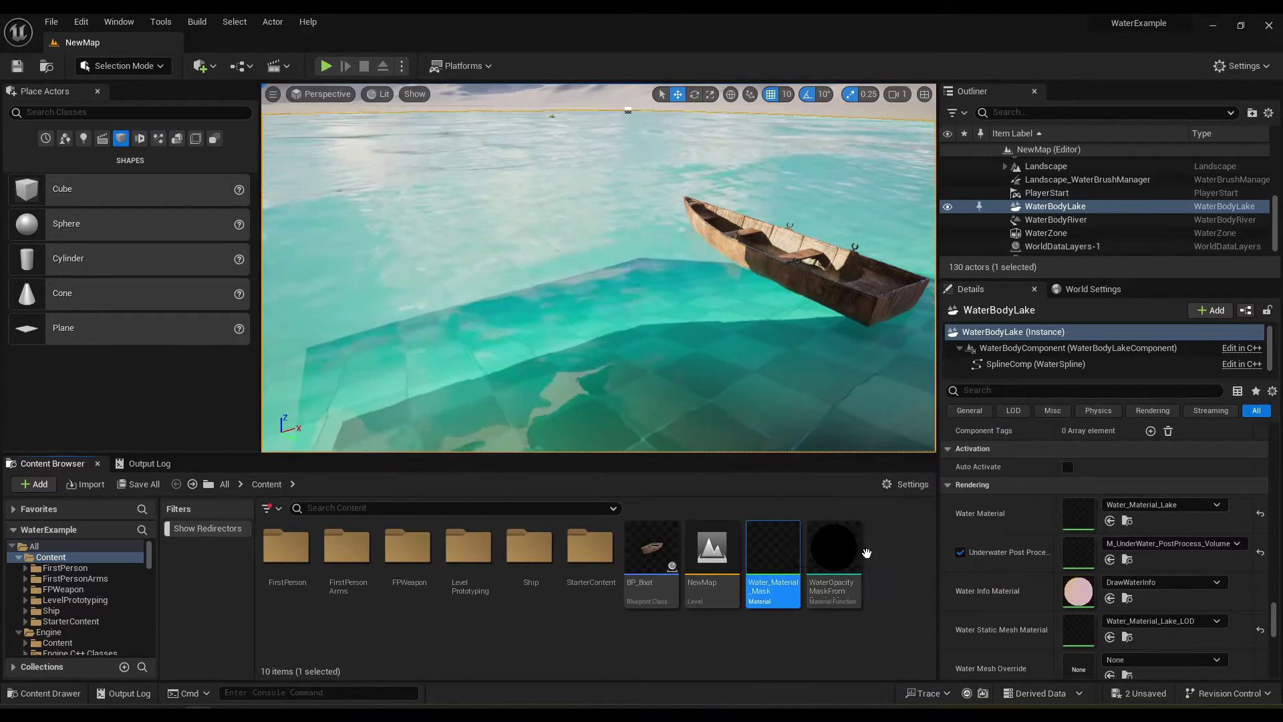
left_click(1110, 520)
Move the cube around in the lake to examine how it masks the water, and delete it.
right_click_drag(599, 267, 481, 300)
key("Escape")
left_click(564, 264)
right_click_drag(564, 264, 695, 240)
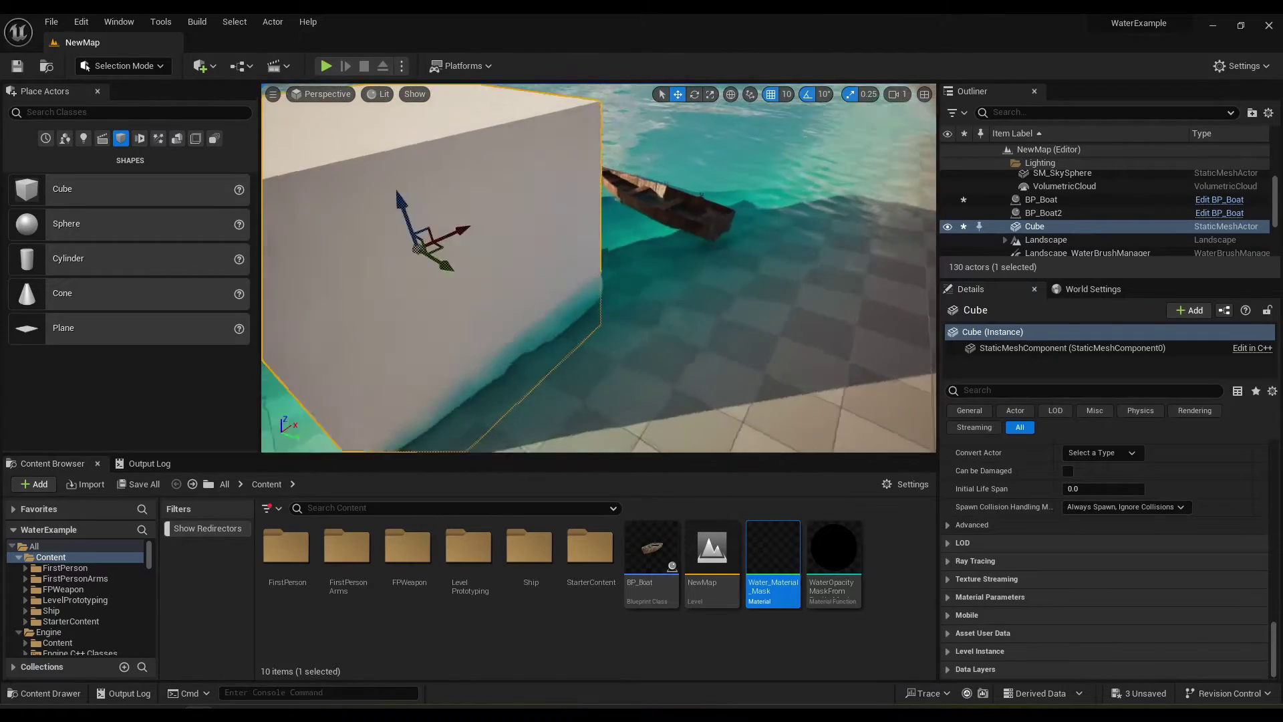
mouse_move(625, 272)
right_mouse_down()
mouse_move(508, 301)
mouse_move(625, 272)
right_mouse_up()
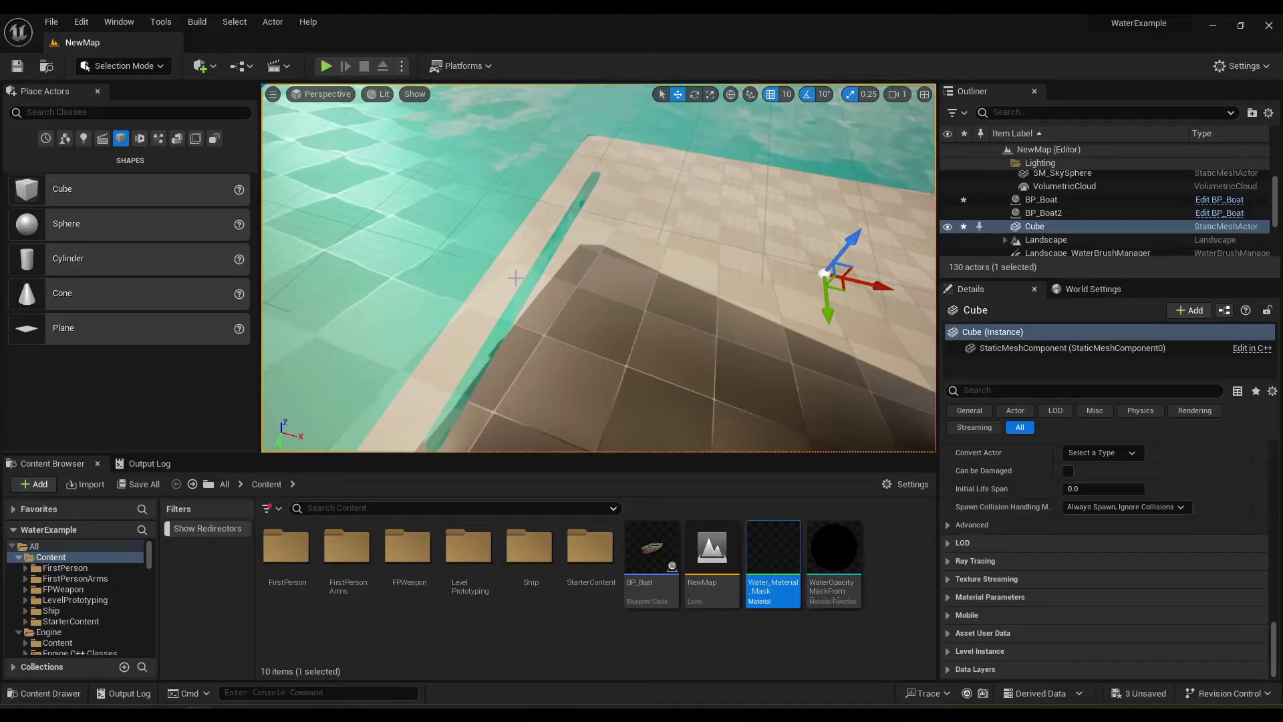
right_click_drag(515, 278, 488, 268)
left_click_drag(899, 272, 619, 162)
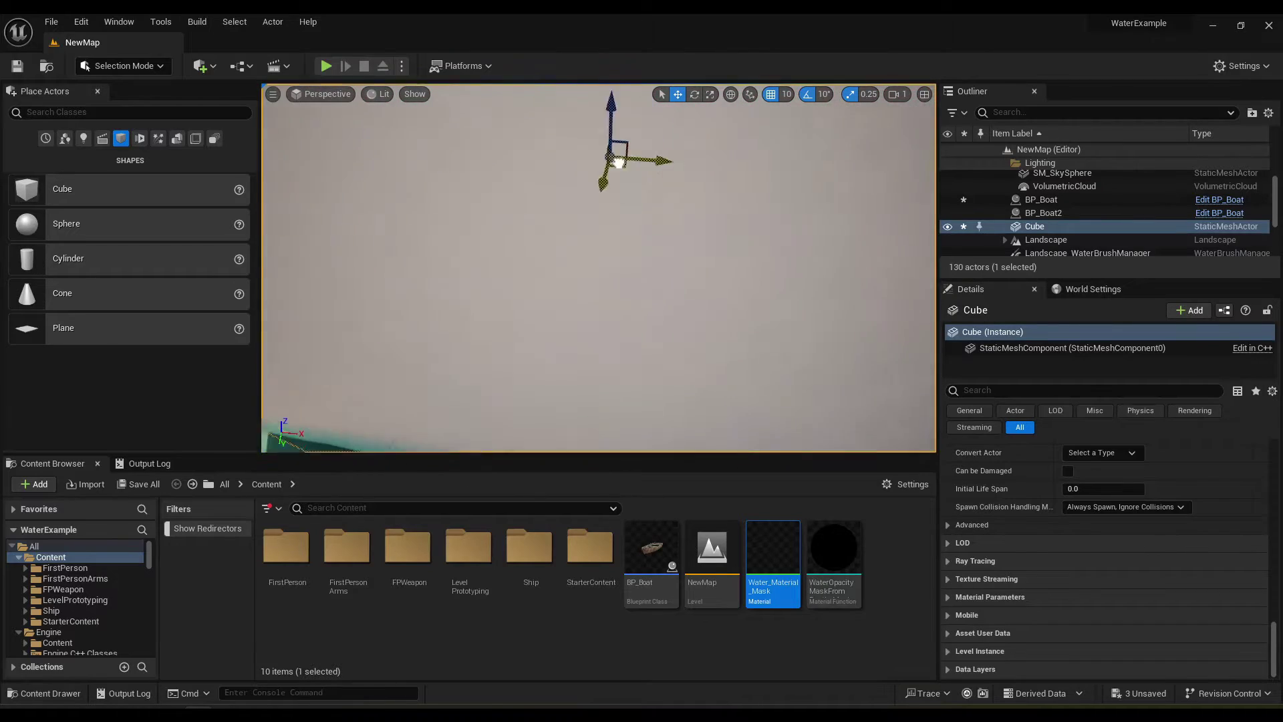
right_click_drag(618, 162, 742, 167)
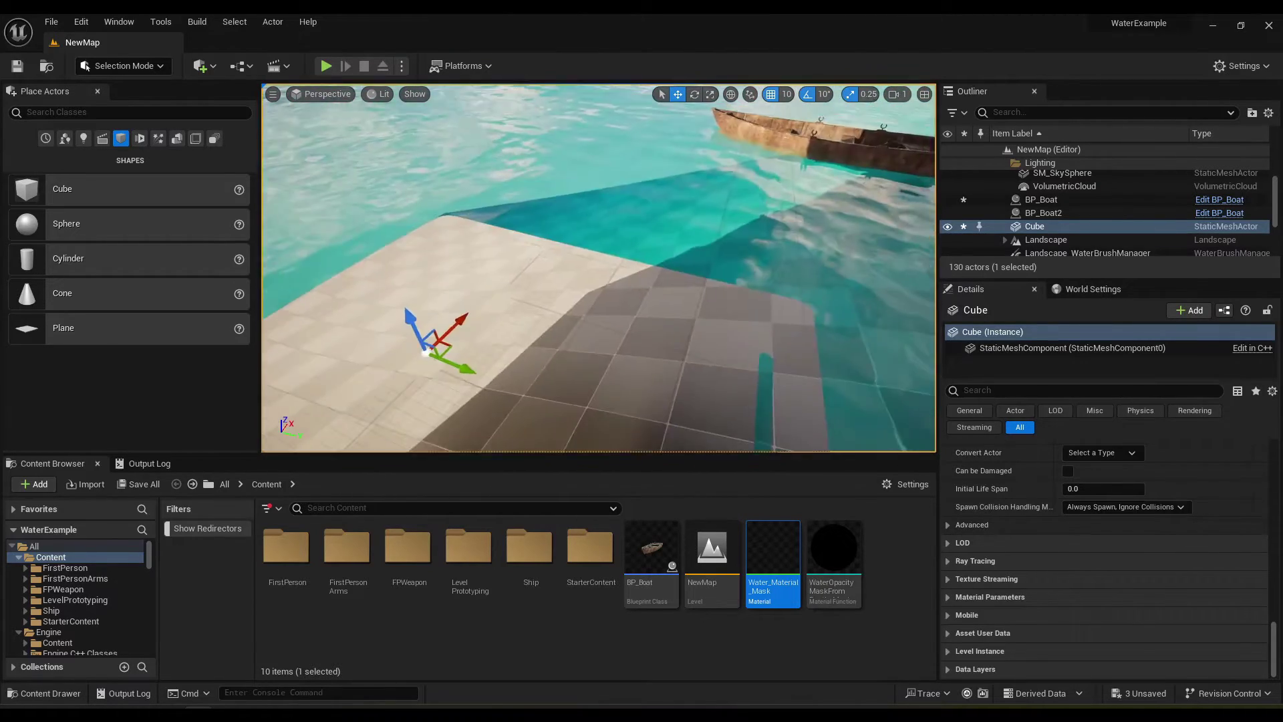
key("Delete")
Select BP_Boat in the level and locate its StaticMesh component's SM_Wooden_Boat_02 asset in the content folders.
right_click_drag(521, 274, 632, 297)
left_click(637, 264)
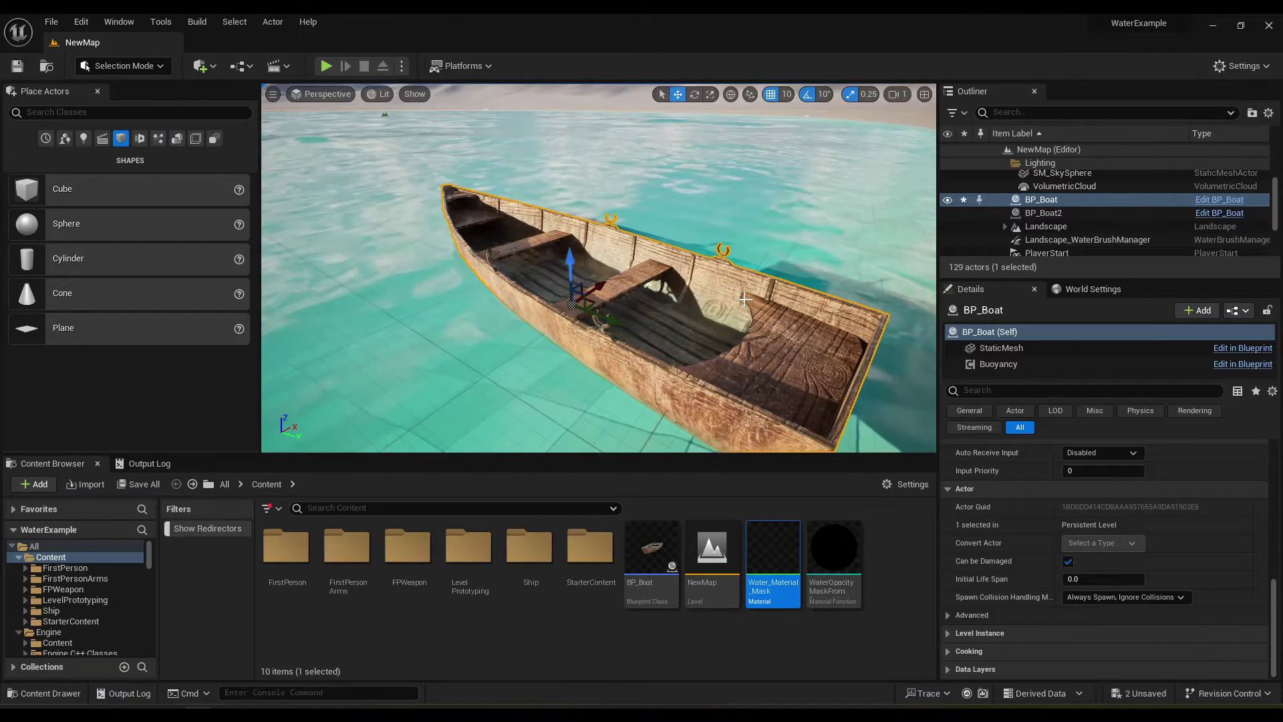
scroll(744, 299, "down", 3)
left_click_drag(1277, 592, 1279, 451)
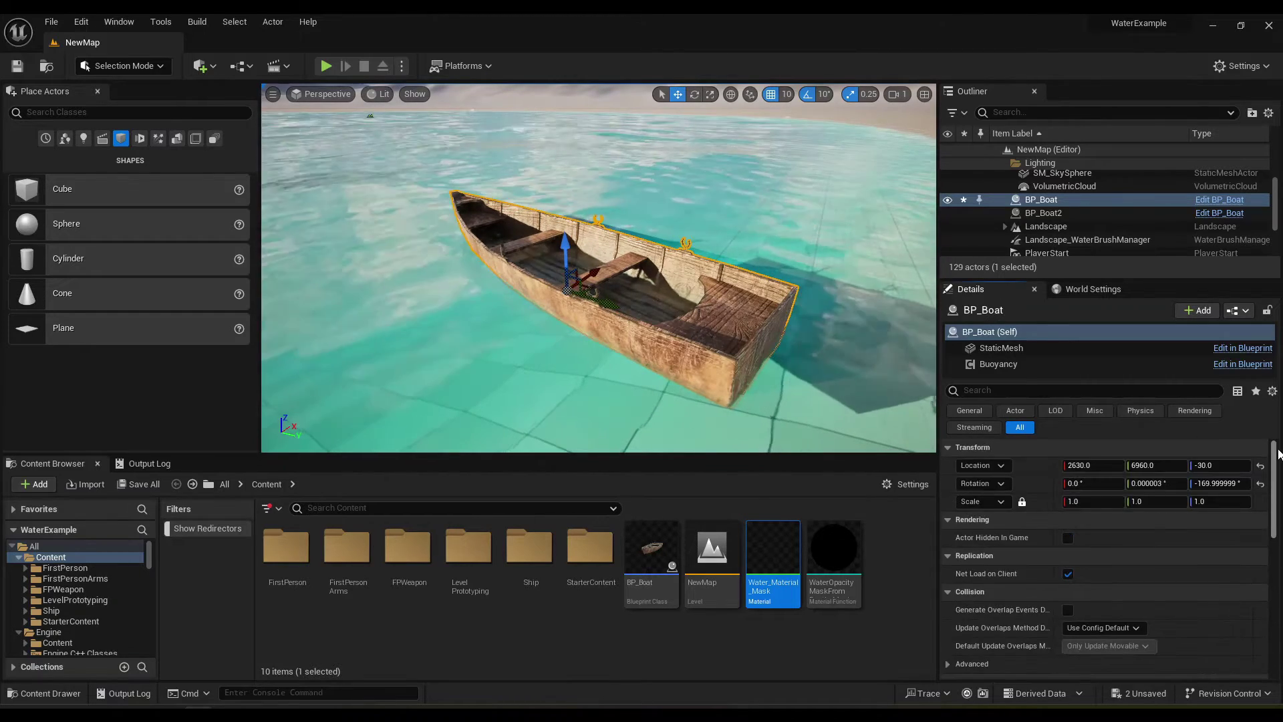
left_click(1000, 348)
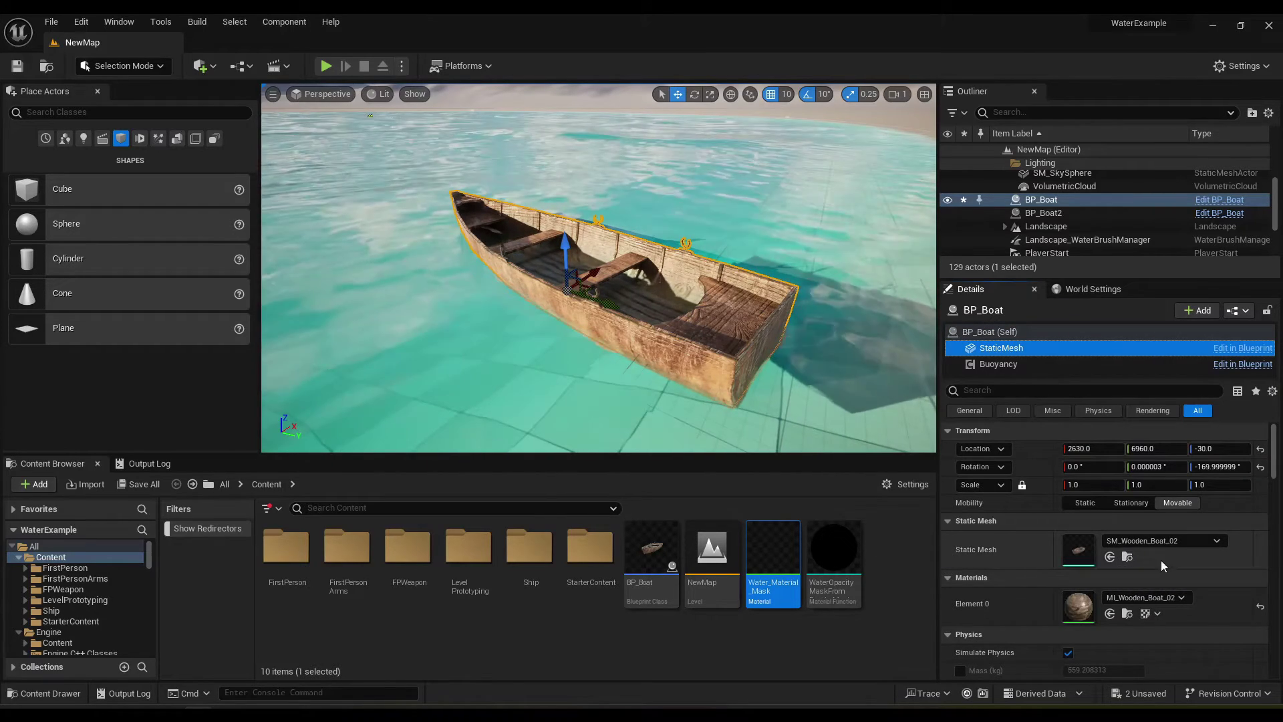
left_click(1128, 559)
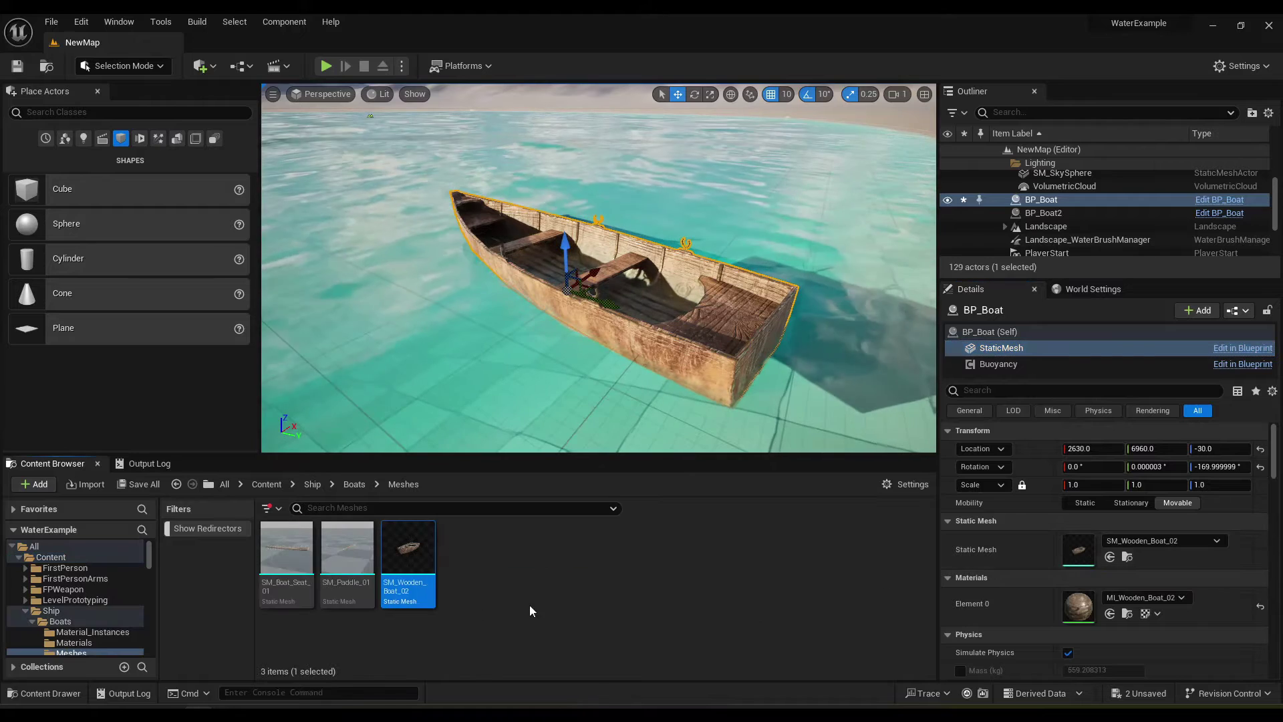
Export SM_Wooden_Boat_02 as FBX to the Blender folder, replacing SM_Wooden_Boat_02.FBX and keeping the FBX 2013 compatibility option.
right_click(409, 558)
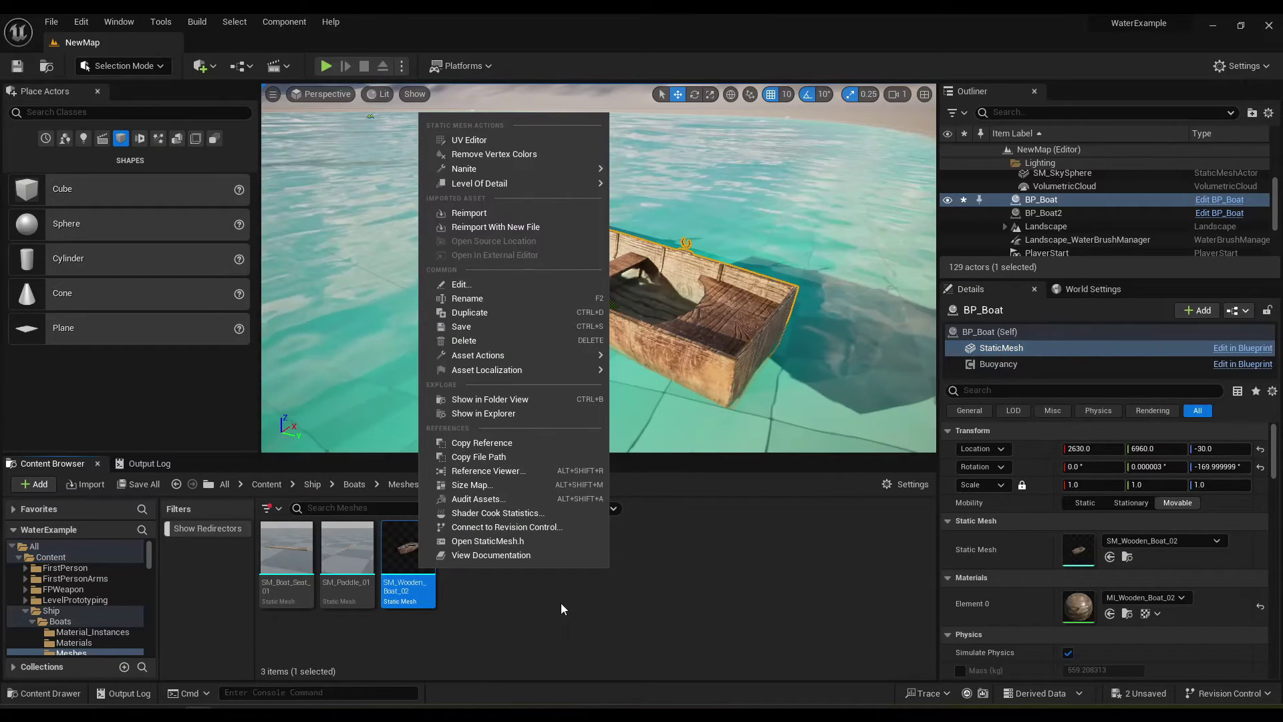
mouse_move(582, 355)
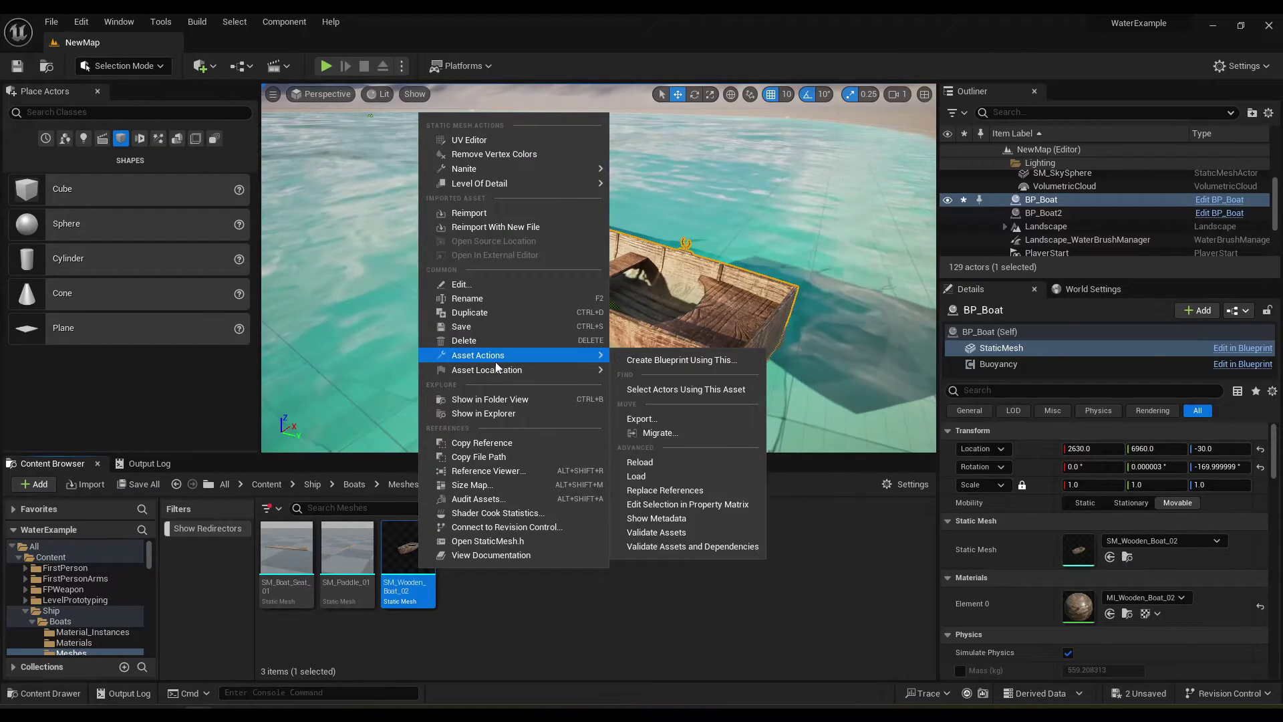
left_click(671, 420)
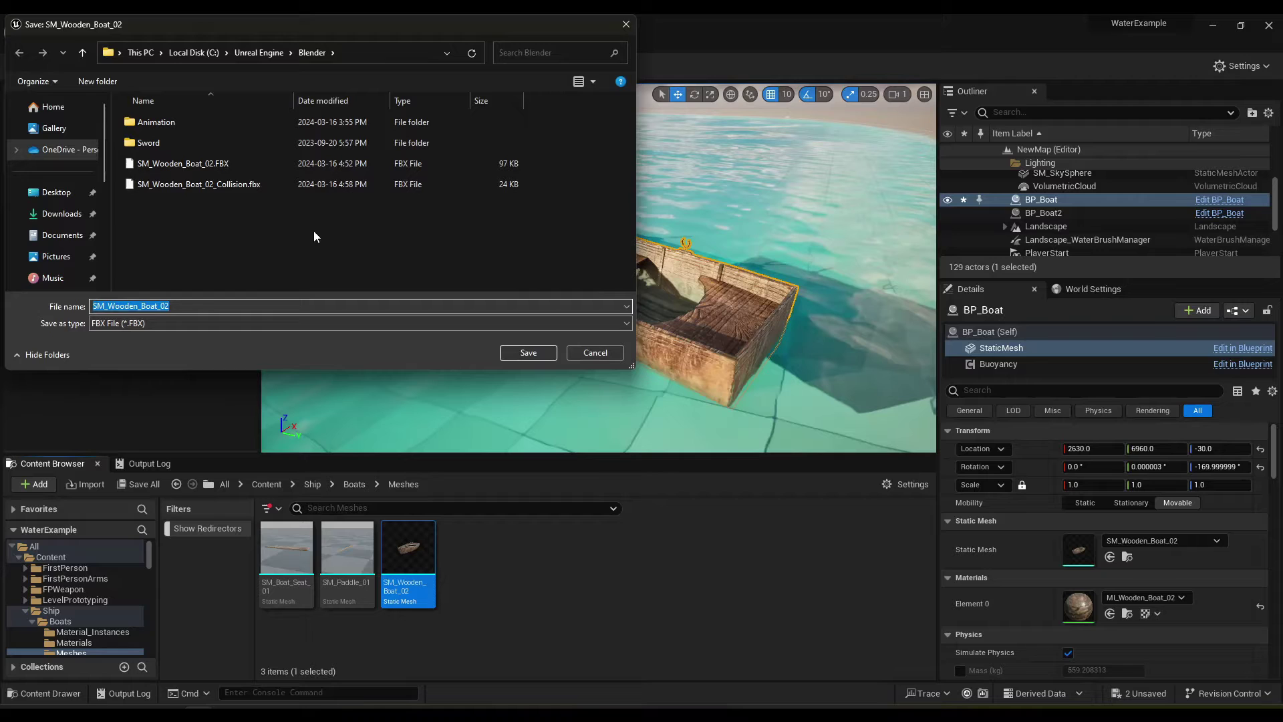
left_click(224, 166)
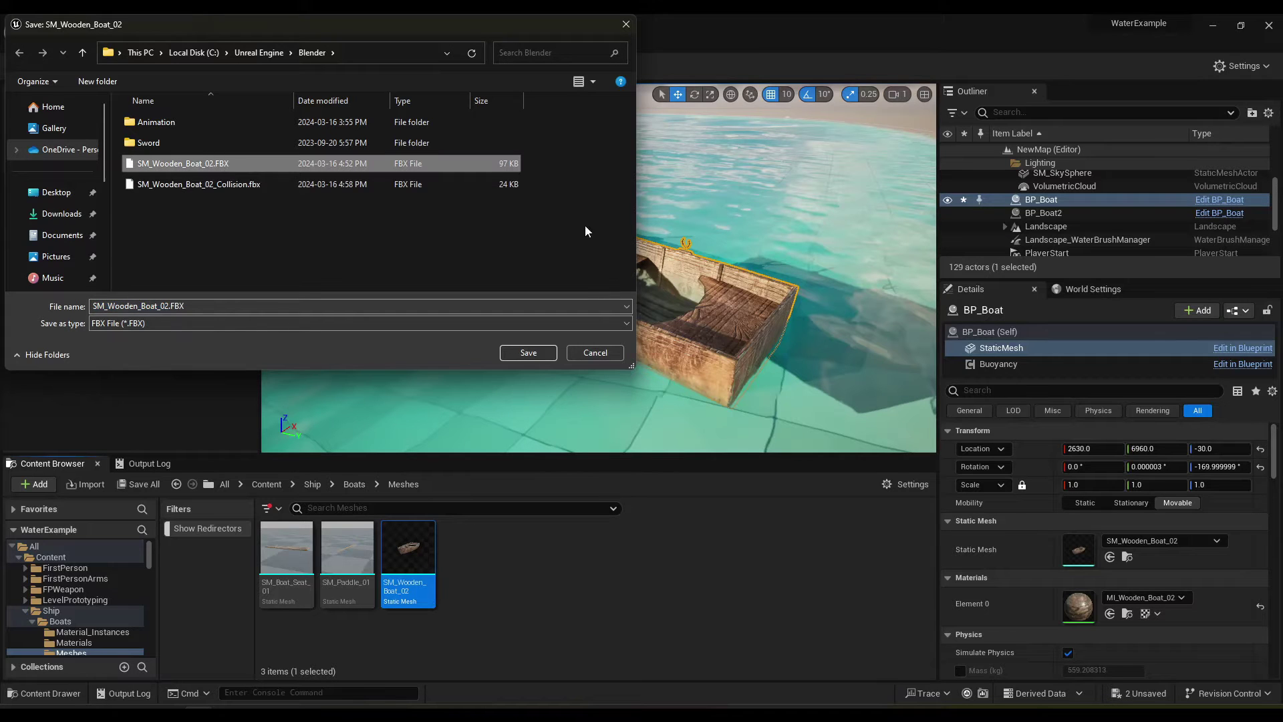
double_click(204, 167)
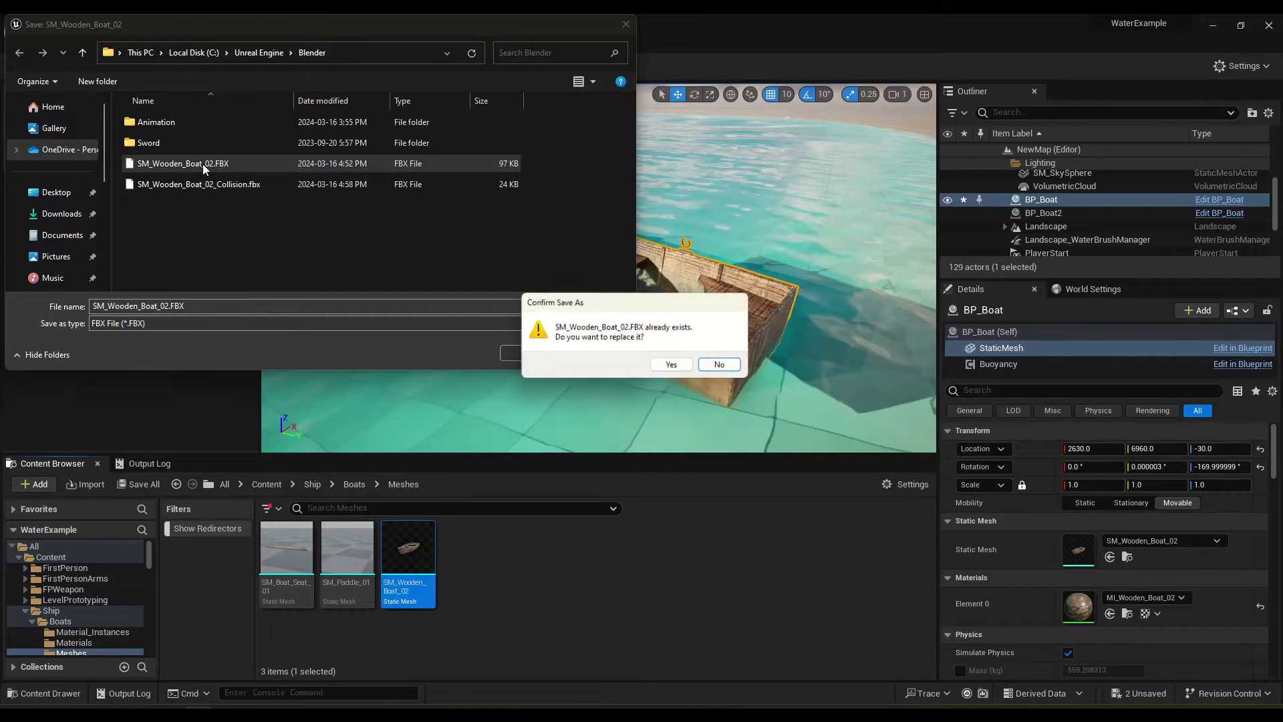
left_click(674, 367)
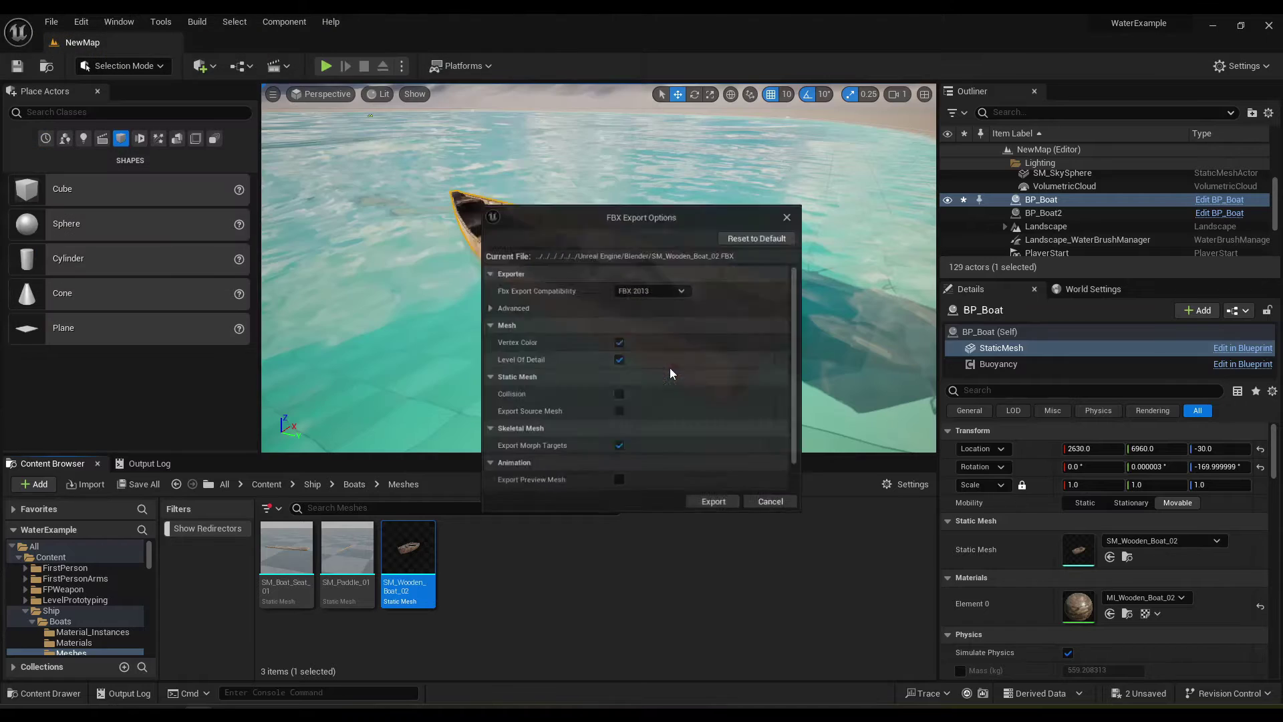
left_click(716, 509)
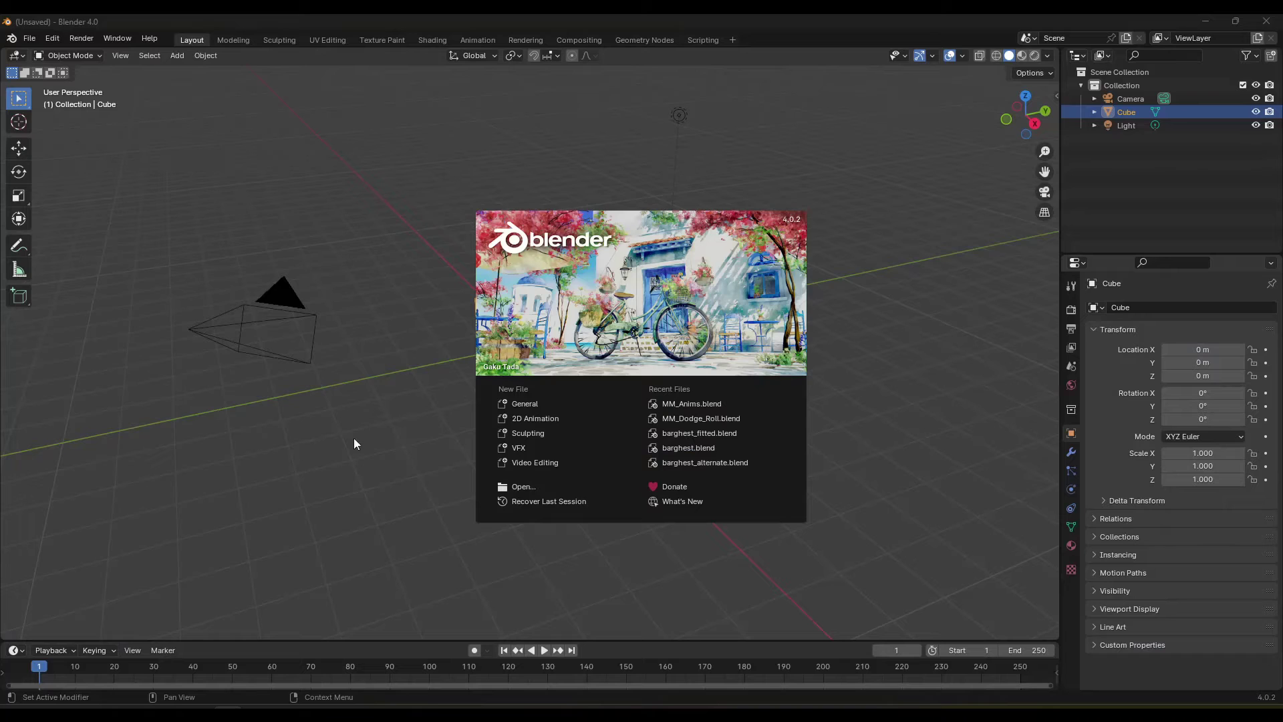
Switch to Blender and delete the default camera, cube and light from the new scene.
left_click(373, 429)
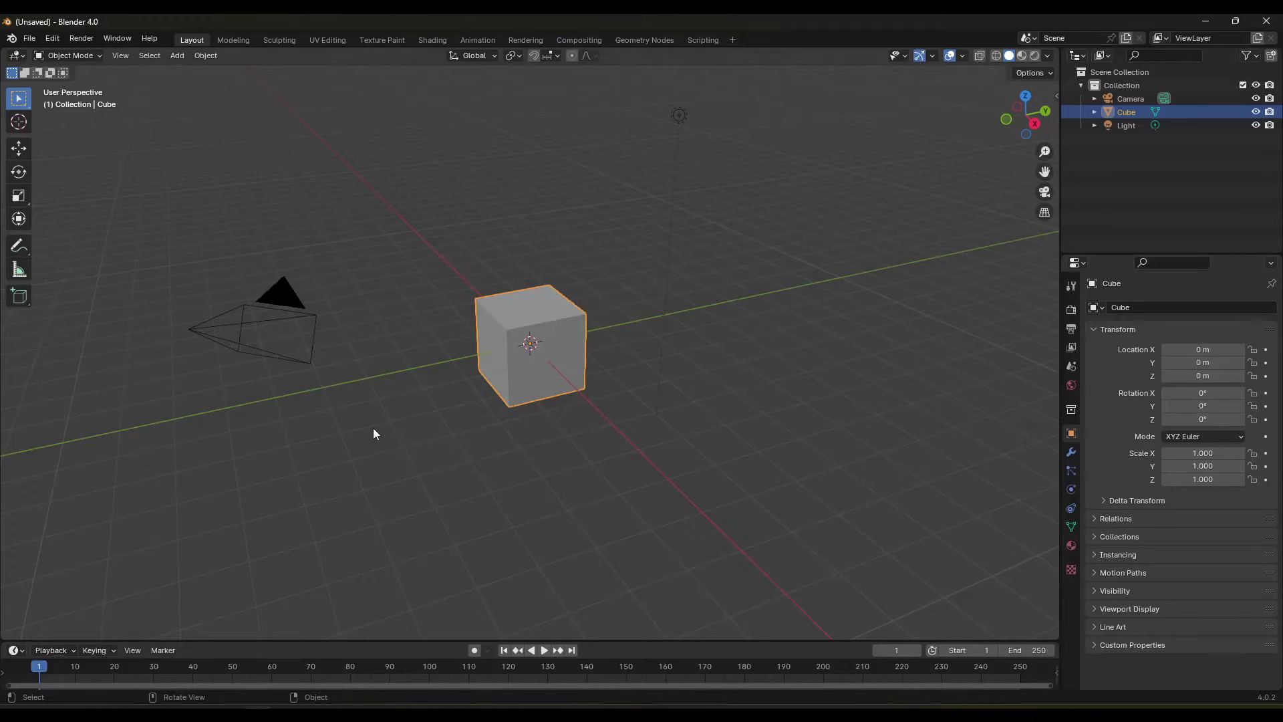
key("a")
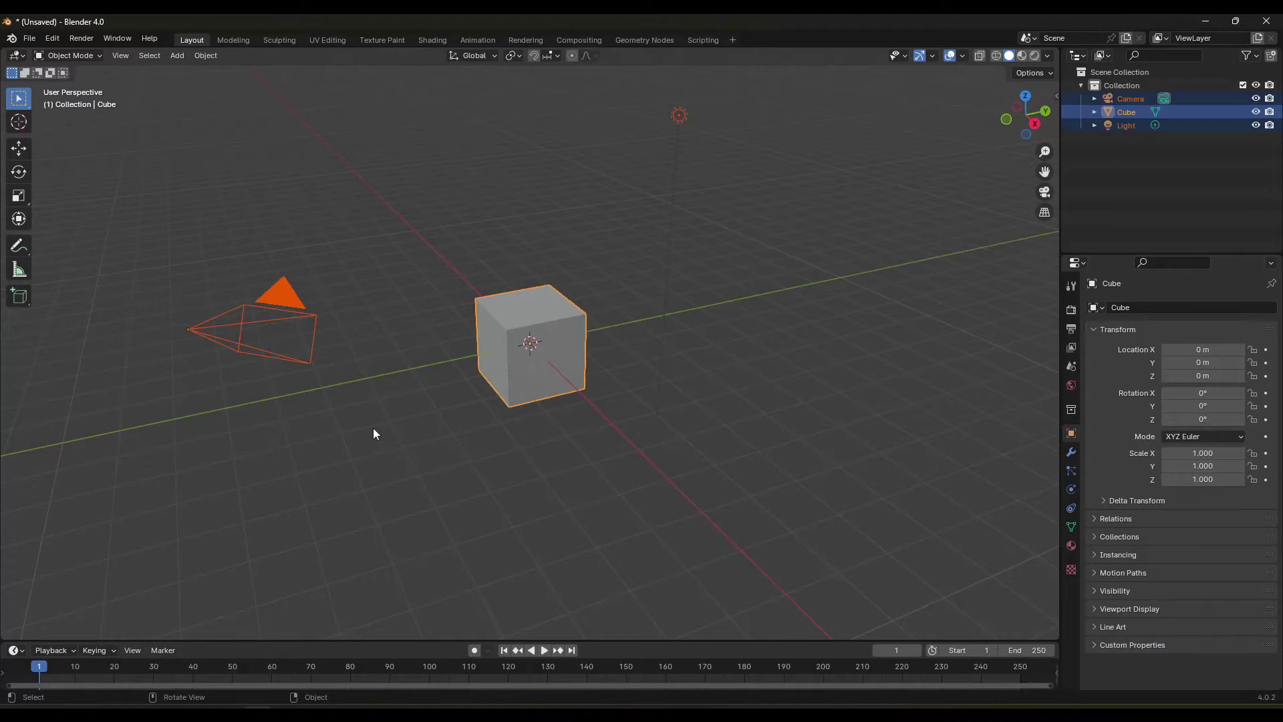
key("Delete")
Import SM_Wooden_Boat_02.FBX from the C:\Unreal Engine\Blender folder.
left_click(29, 38)
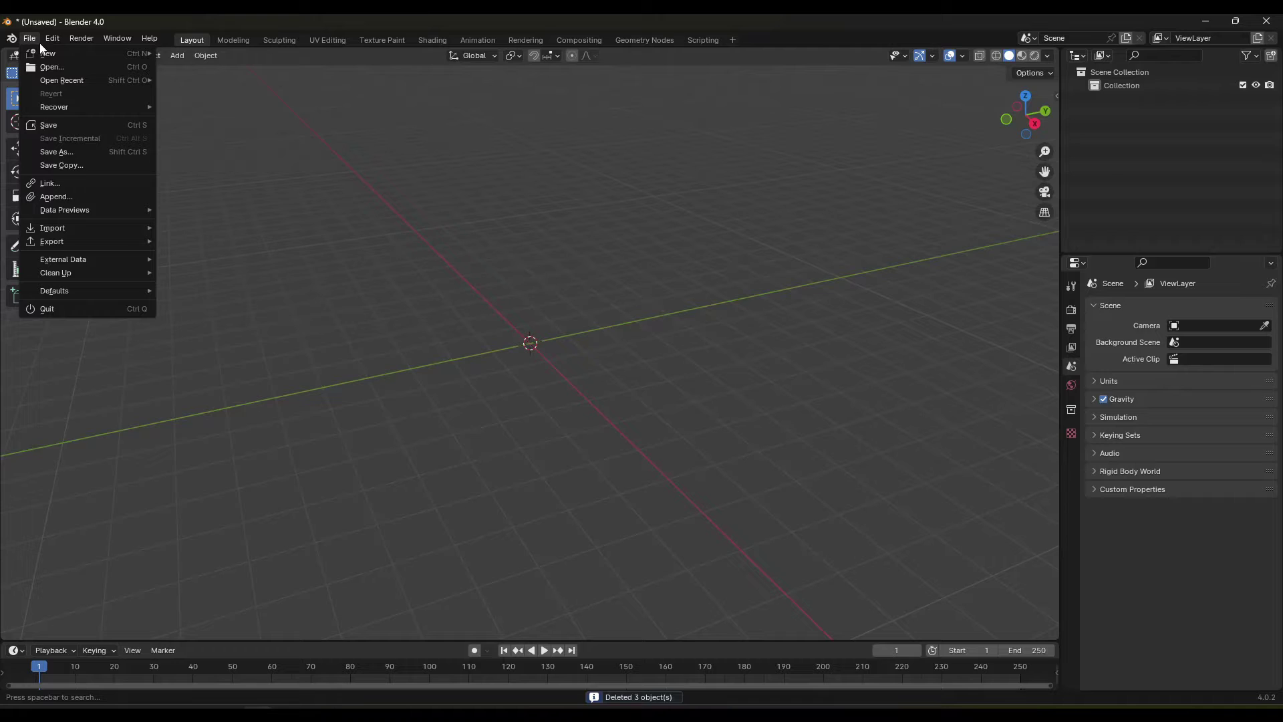
mouse_move(71, 230)
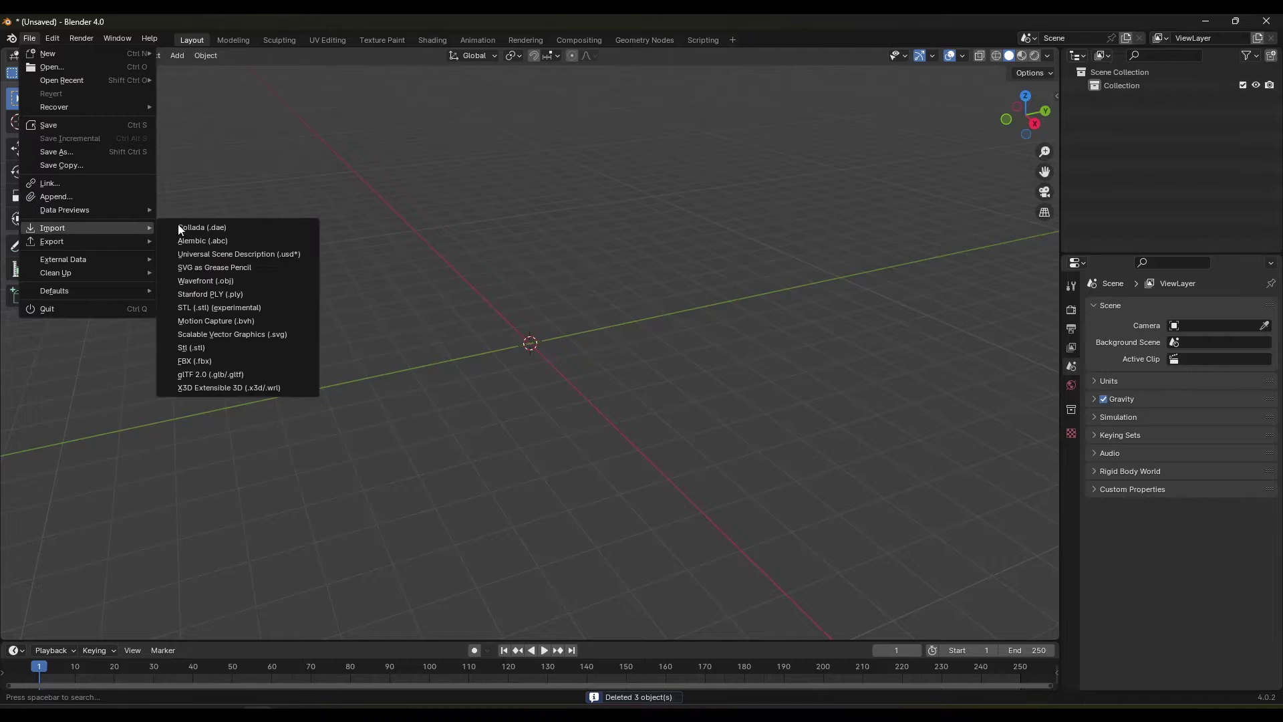
left_click(195, 362)
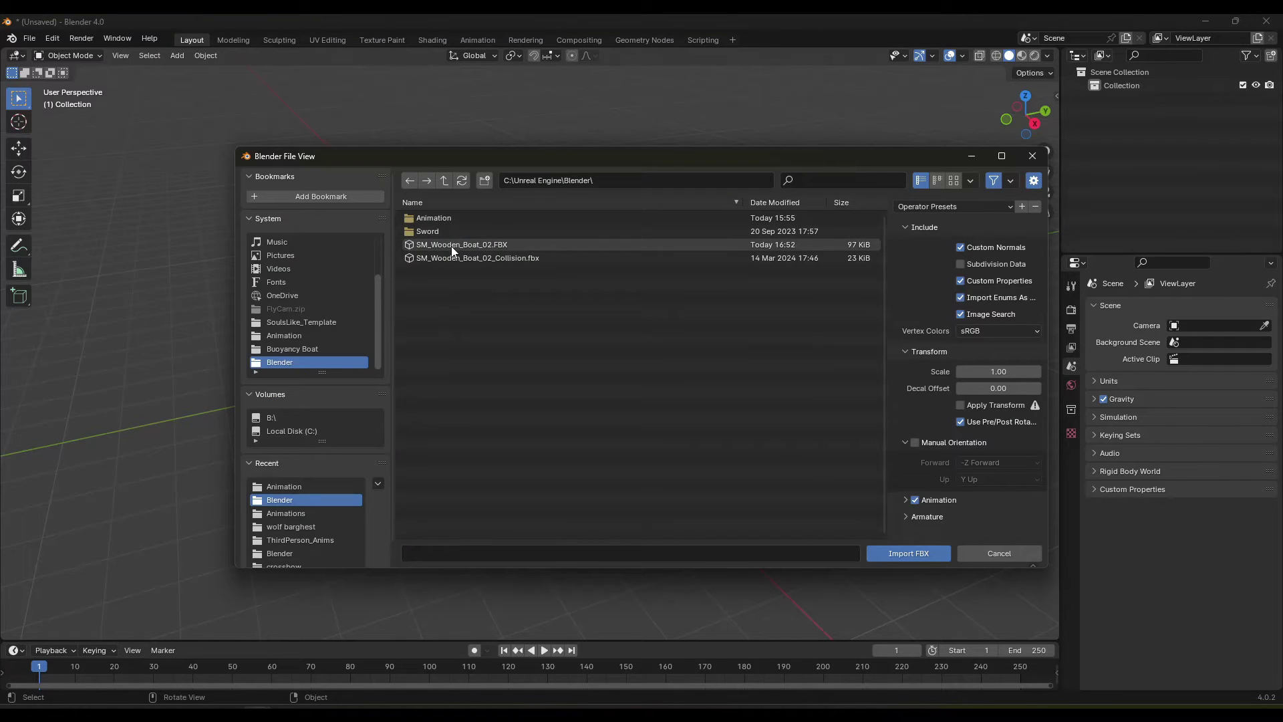
left_click(451, 246)
left_click(887, 550)
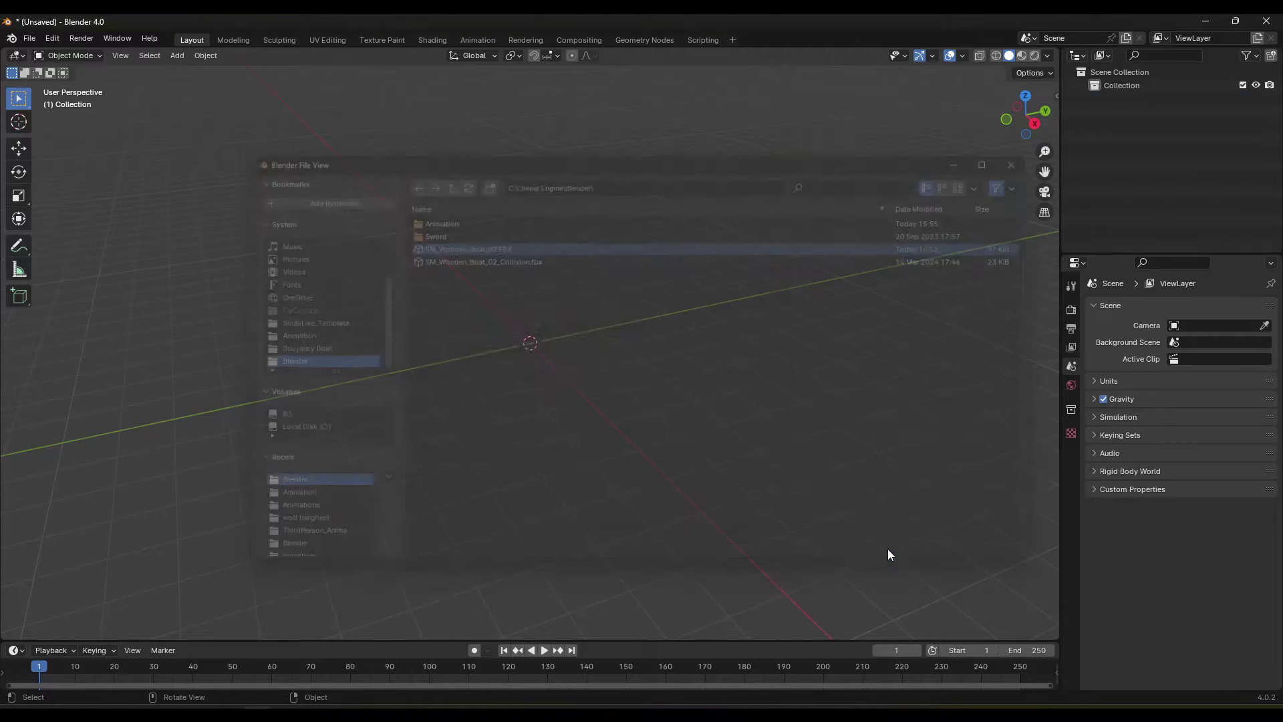
Select the imported boat mesh and switch it to Edit Mode.
middle_click_drag(533, 365, 524, 328)
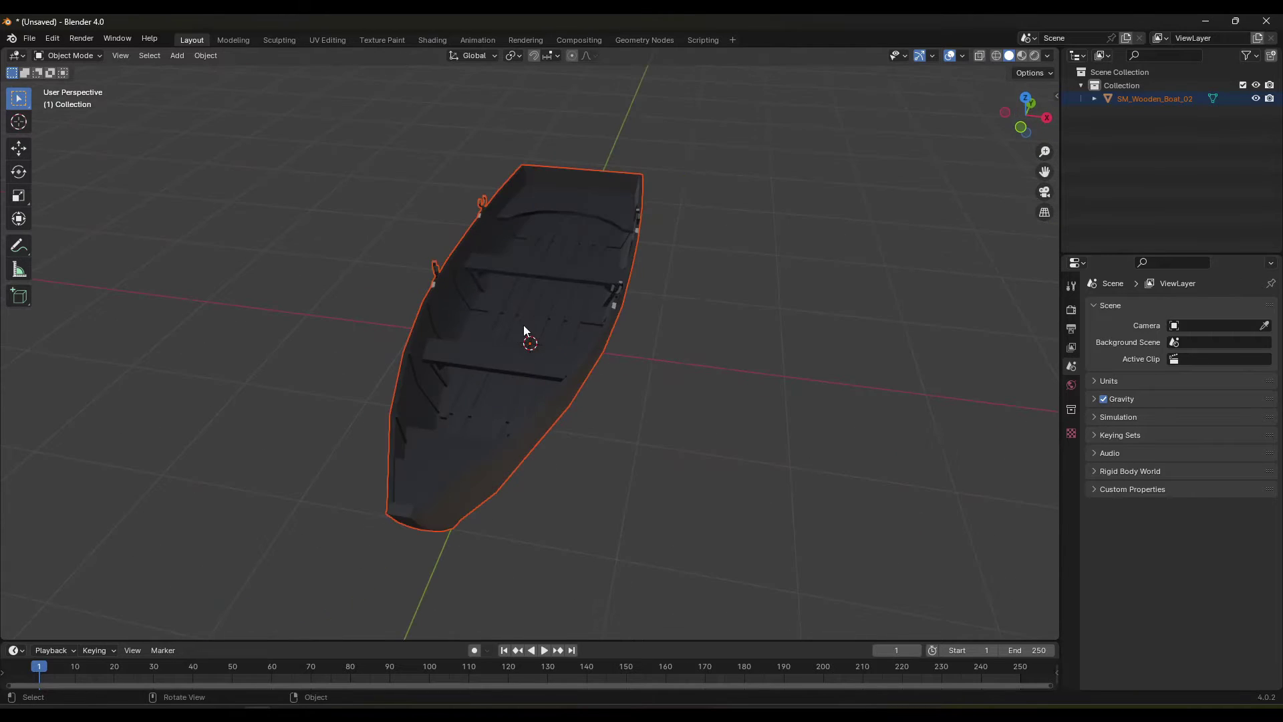
left_click(483, 291)
left_click(65, 56)
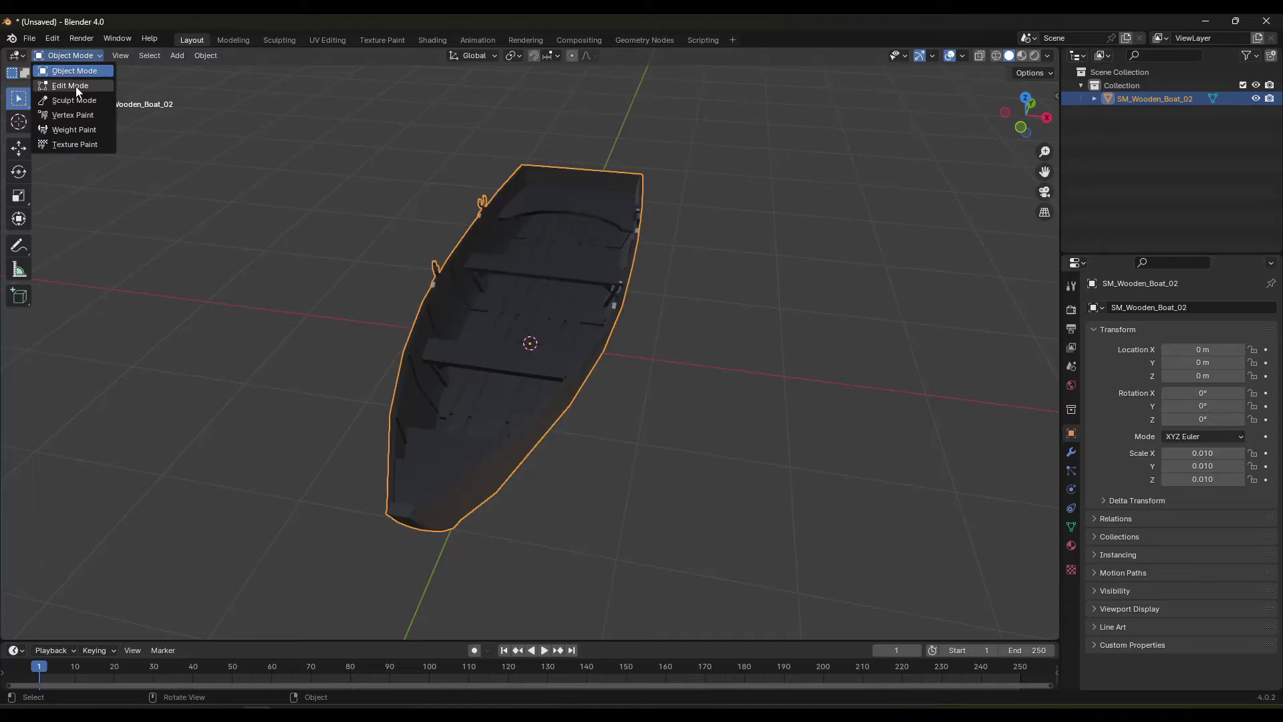
left_click(72, 85)
middle_click_drag(489, 319, 469, 361)
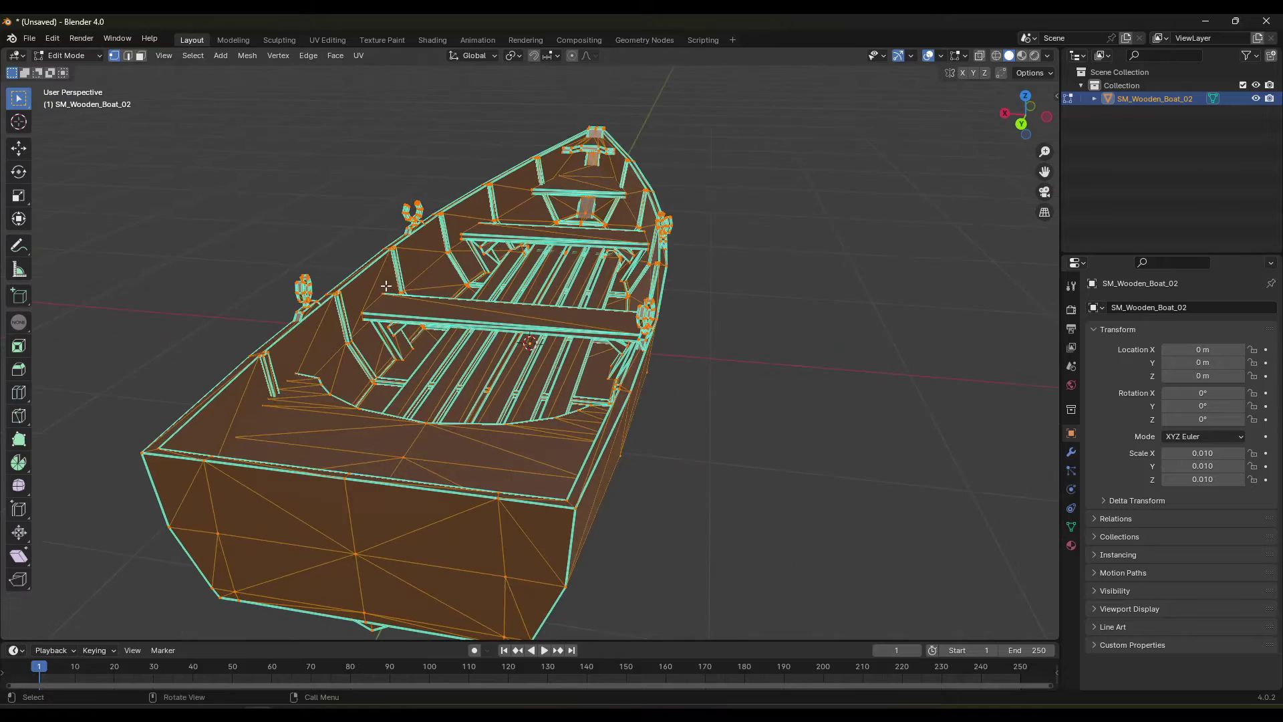
Delete the boat's seats, brackets, floorboards and other loose interior parts by selecting each part's linked geometry, using X-ray where needed.
left_click(392, 300)
middle_click_drag(489, 292, 432, 298)
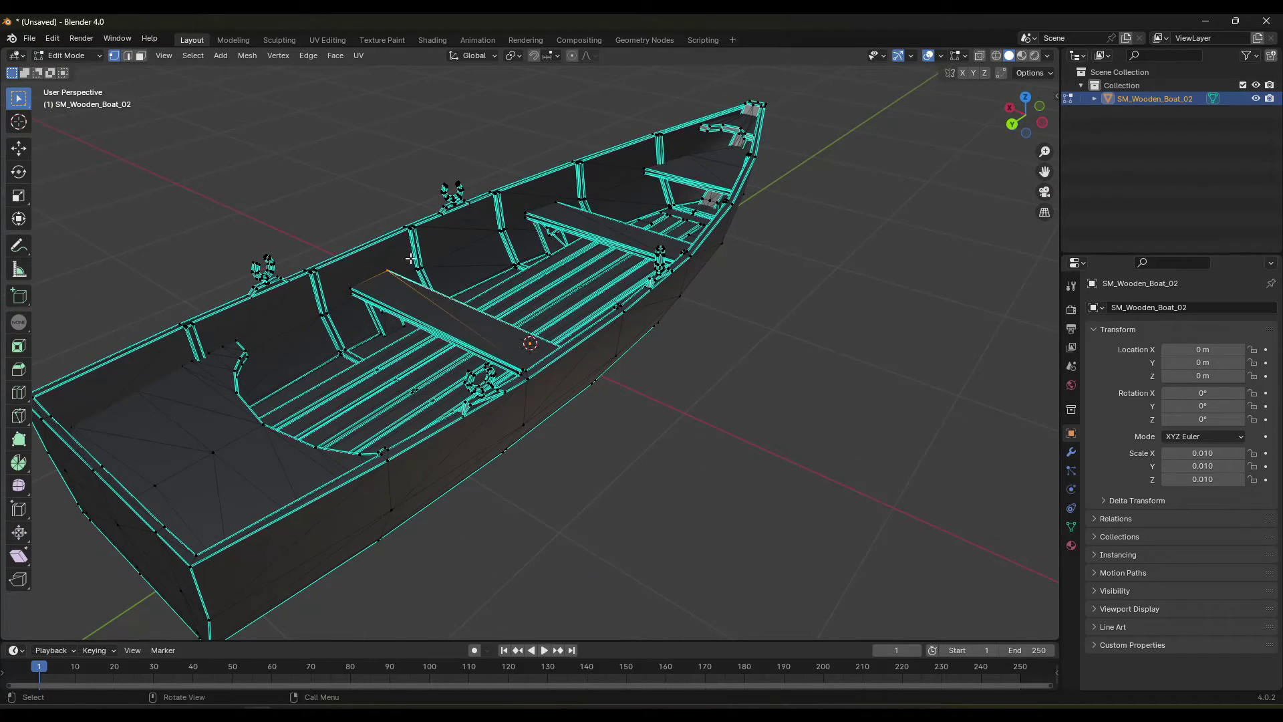
middle_click_drag(524, 267, 553, 260)
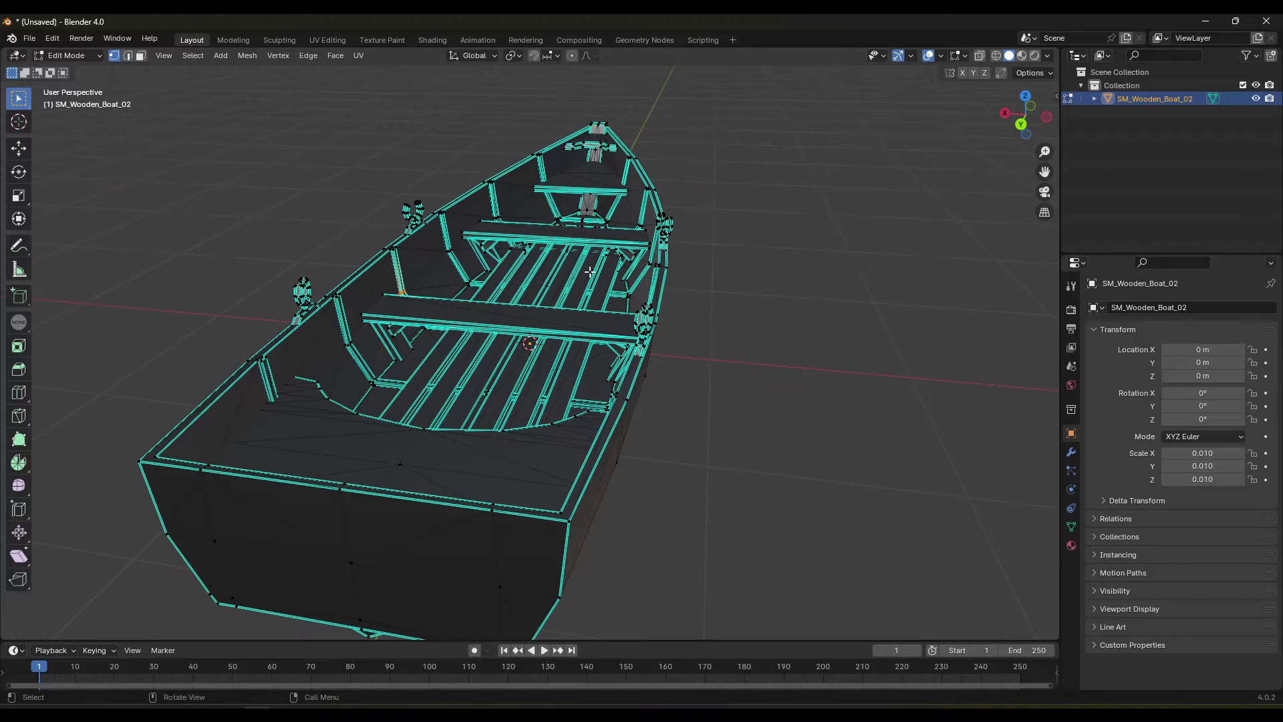
middle_click_drag(525, 290, 735, 258)
key("alt+z")
right_click(736, 258)
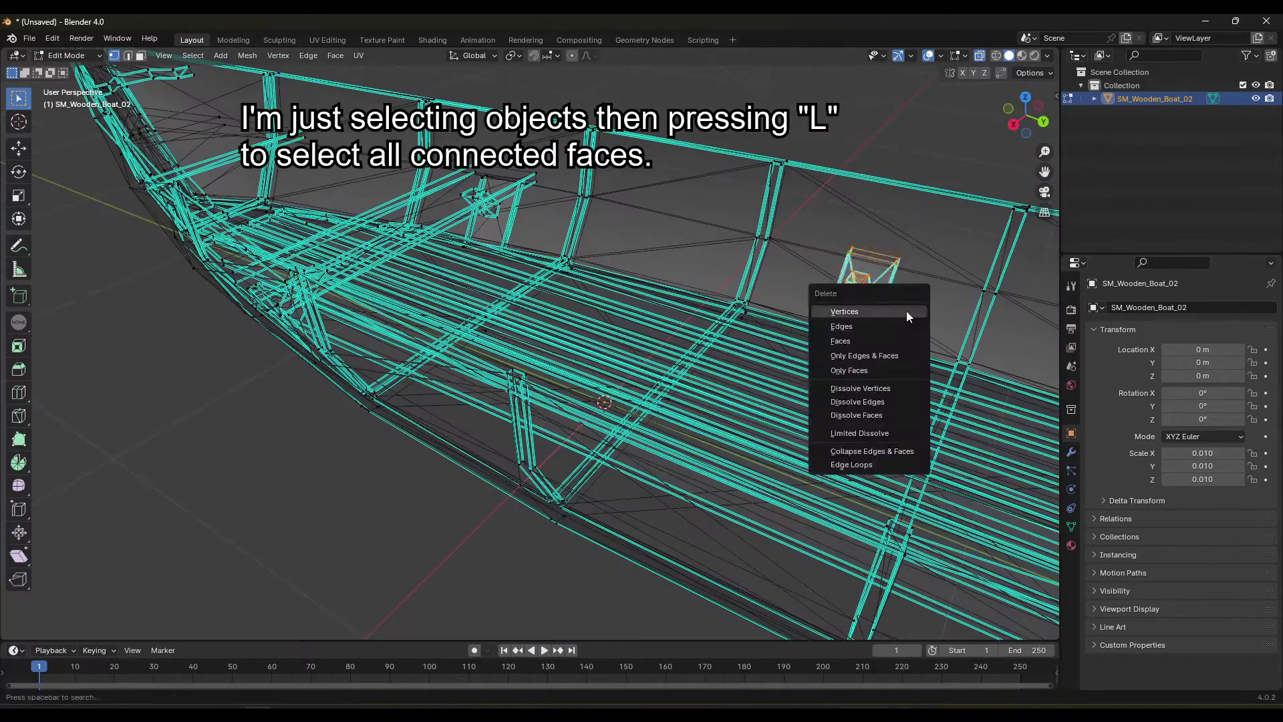
key("l")
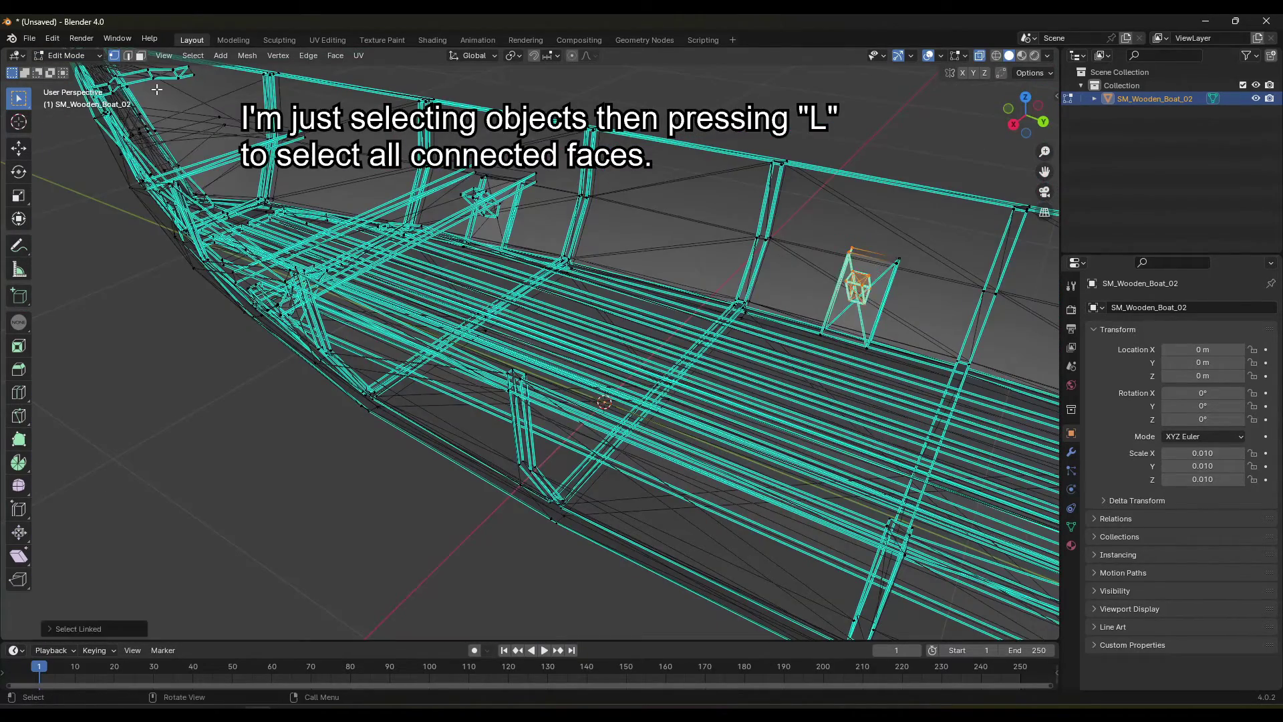
middle_click_drag(888, 297, 332, 276)
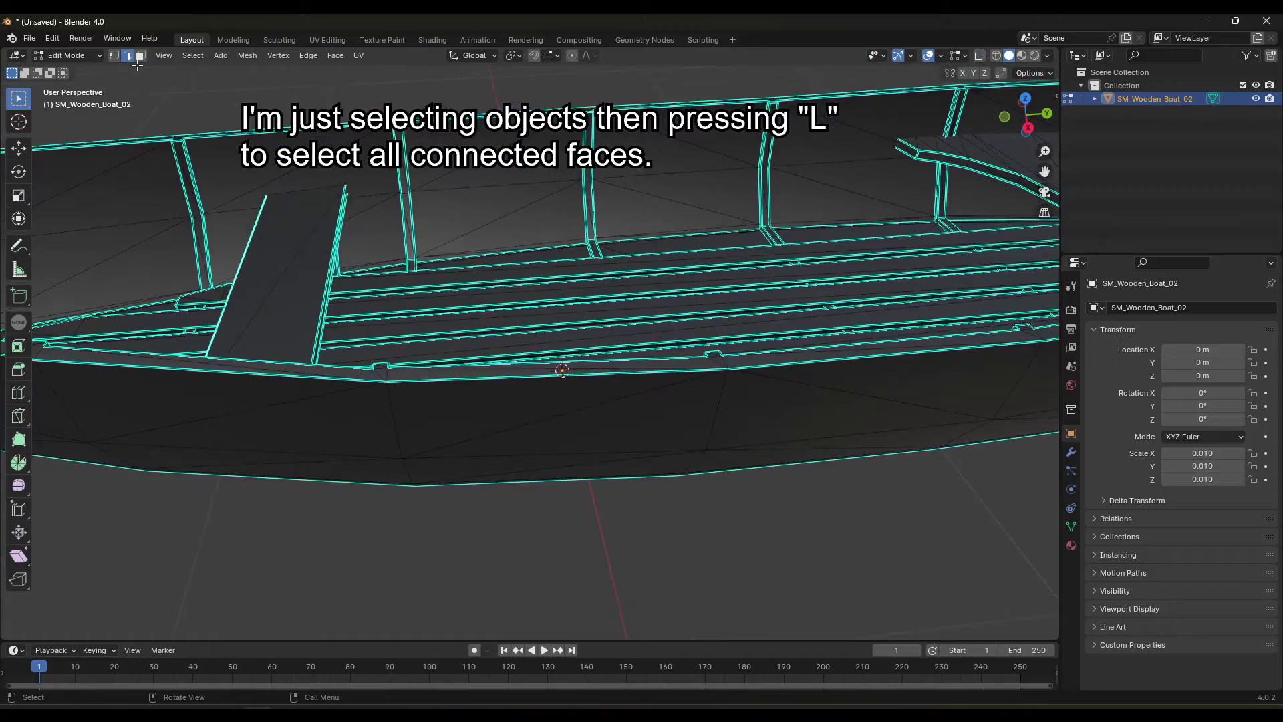
right_click(288, 234)
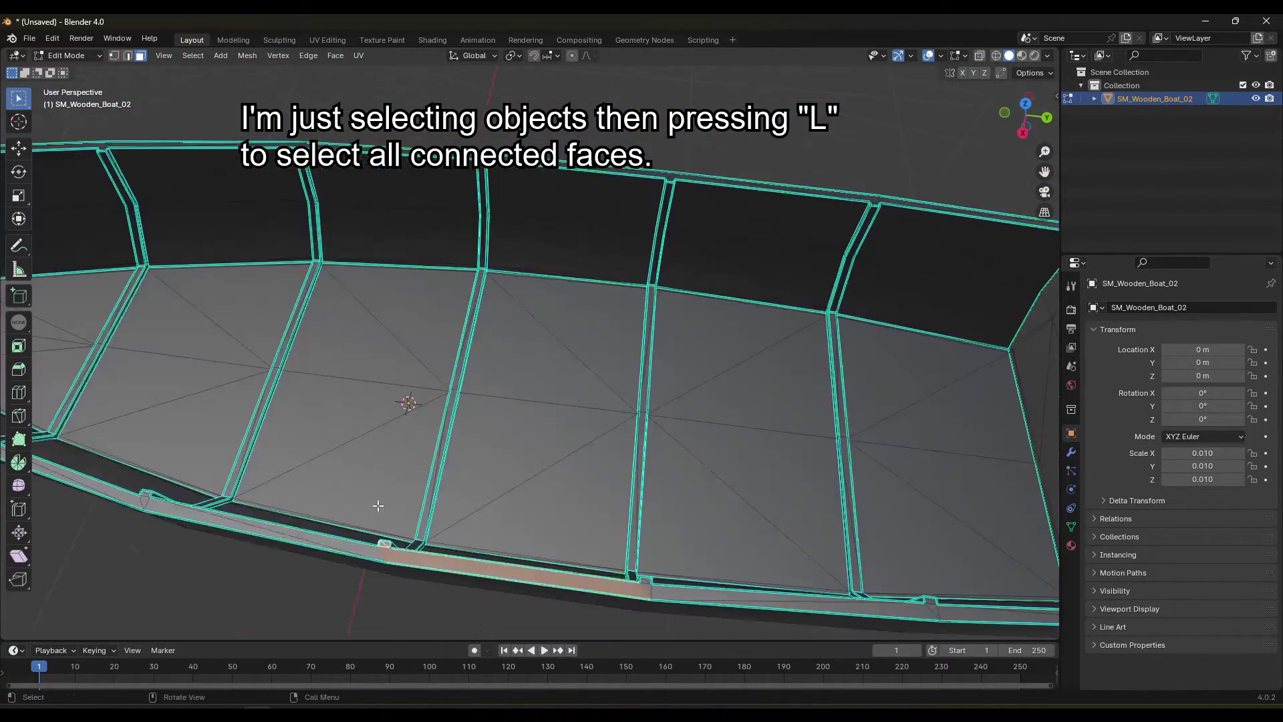
Select the faces of the top rim all around the boat and delete them, leaving only the bare hull.
middle_click_drag(373, 510, 573, 510, "shift")
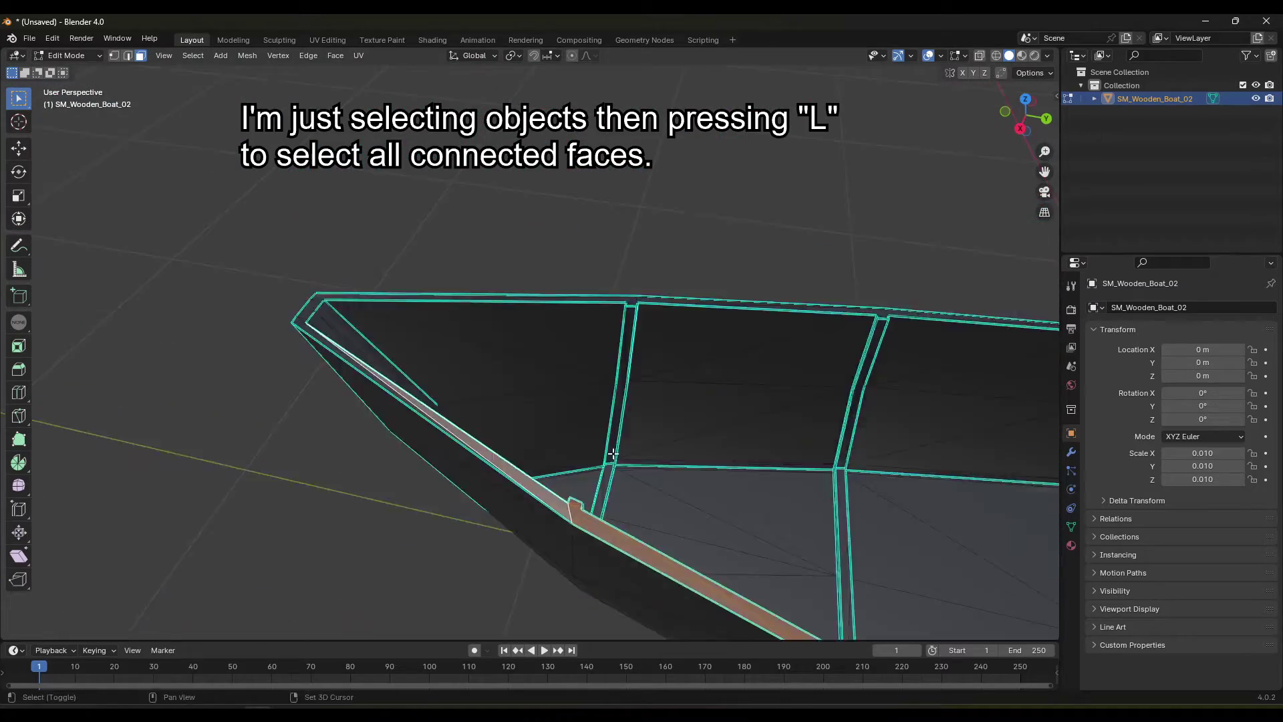
scroll(528, 351, "up", 2)
left_click(321, 268, "shift")
left_click(695, 204, "shift")
middle_click_drag(695, 204, 488, 271, "shift")
left_click(754, 294, "shift")
middle_click_drag(1003, 254, 539, 298, "shift")
left_click(836, 327, "shift")
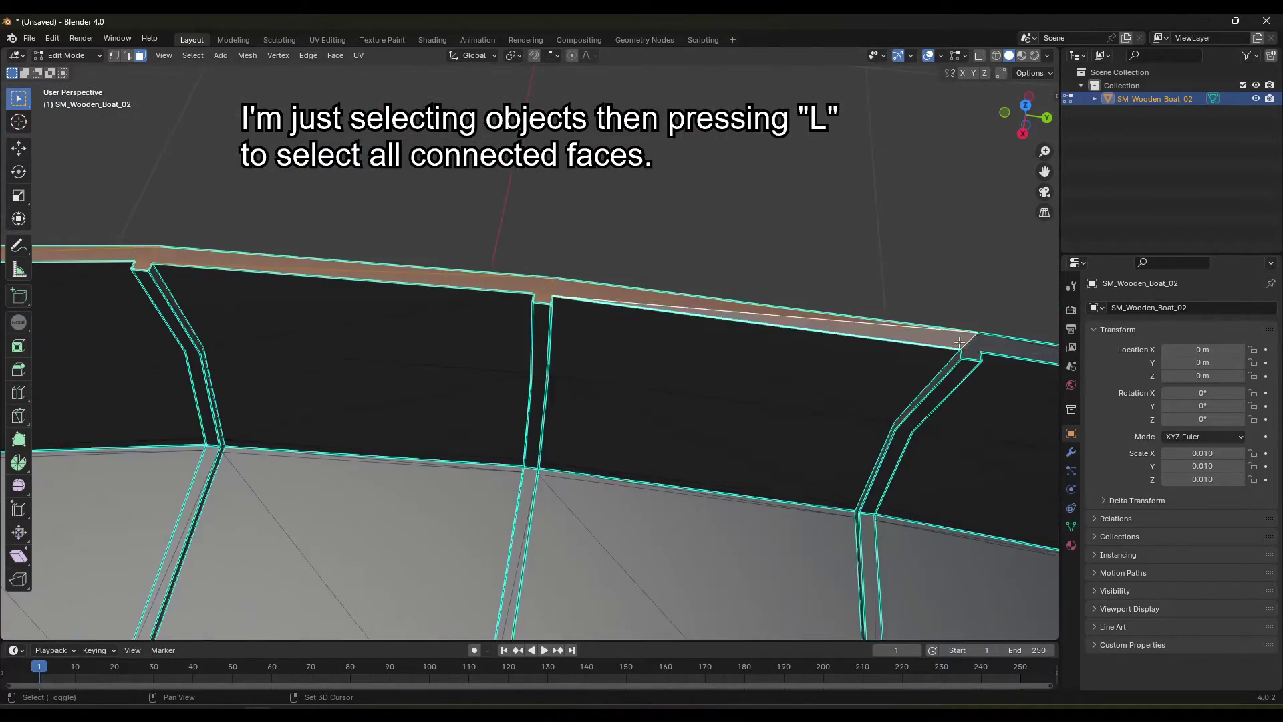
middle_click_drag(949, 347, 474, 305, "shift")
left_click(805, 381, "shift")
middle_click_drag(805, 381, 768, 370, "shift")
scroll(768, 370, "down", 2)
left_click(635, 374, "shift")
middle_click_drag(635, 374, 608, 463, "shift")
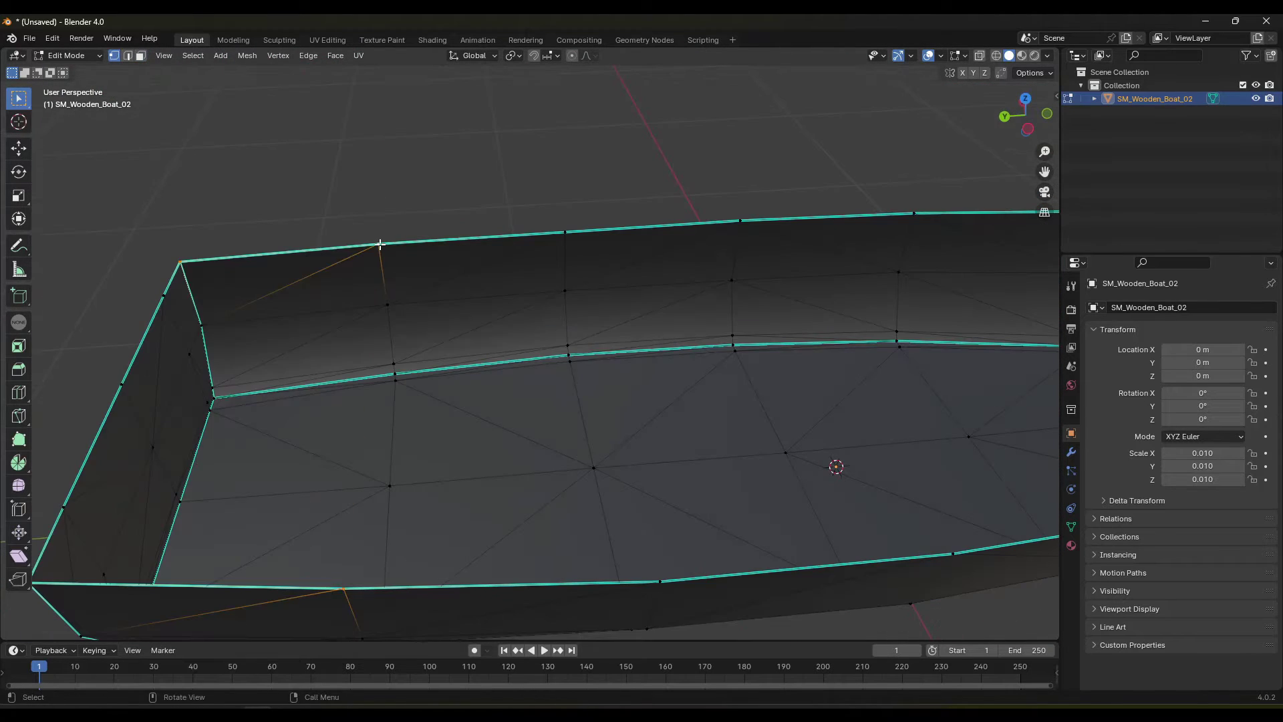
Fill the hull's open top with faces between opposite rim vertices, working from the stern through the middle sections.
left_click(380, 244, "shift")
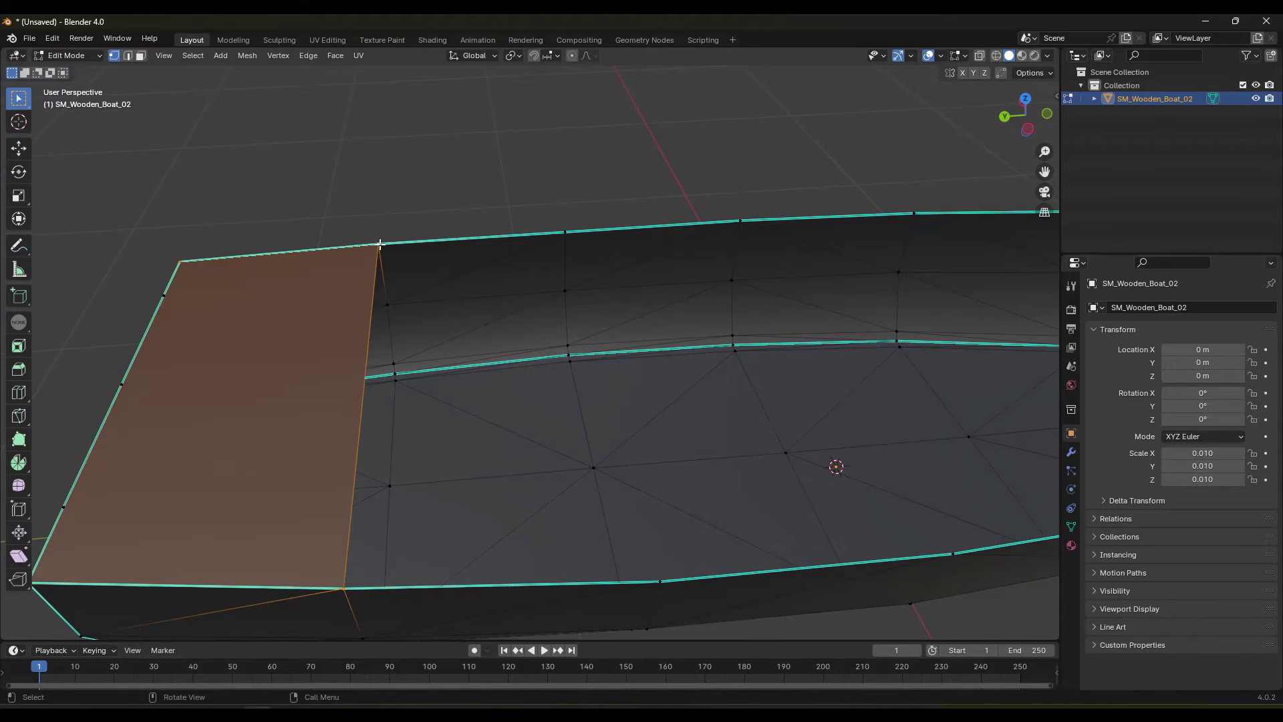
left_click(379, 244)
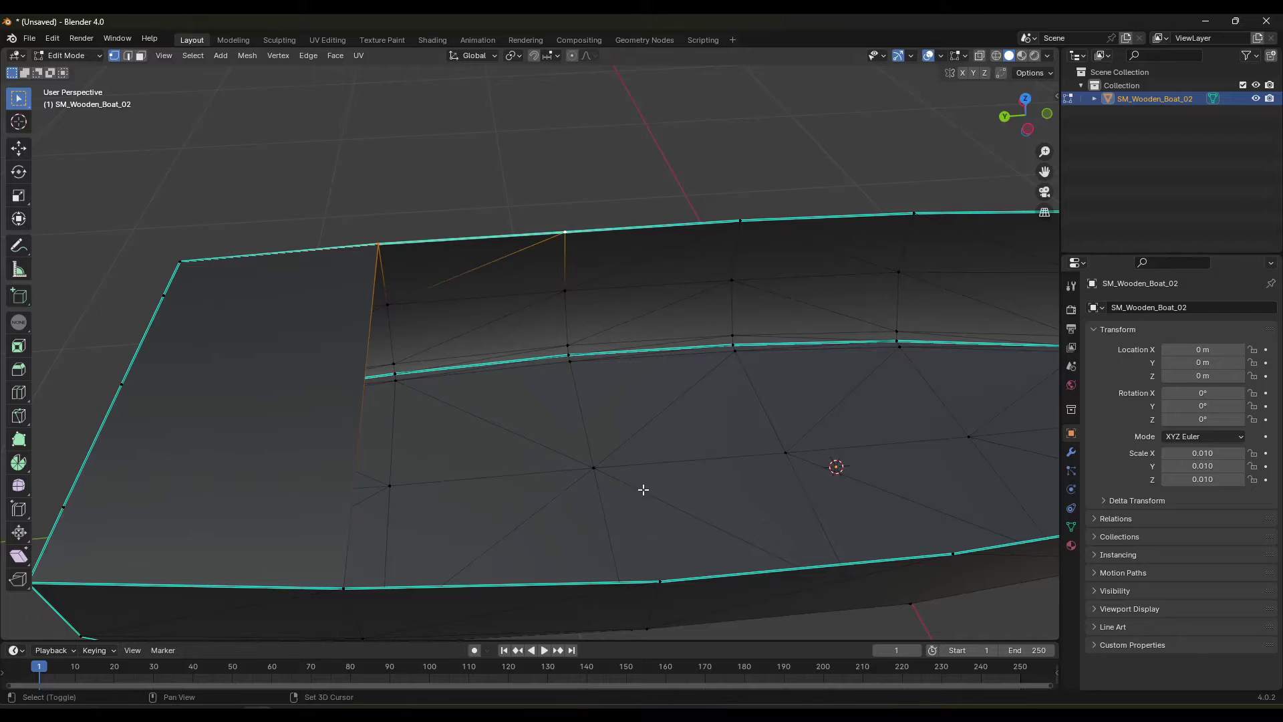
middle_click_drag(477, 528, 396, 275)
left_click(684, 229, "shift")
key("f")
Fill the remaining top sections up to the bow with faces and check the closed hull from all sides.
left_click(683, 230)
left_click(585, 281, "shift")
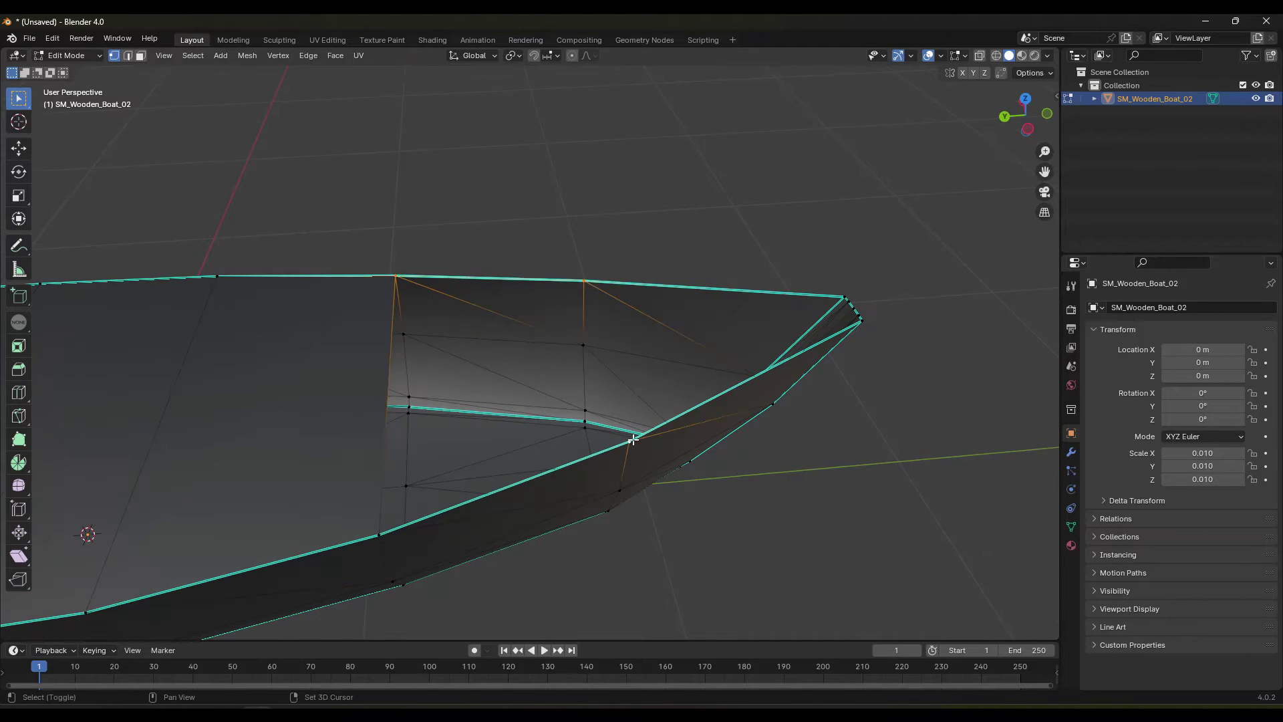
key("f")
left_click(584, 280)
left_click(629, 441, "shift")
key("f")
scroll(372, 399, "down", 4)
middle_click_drag(630, 442, 595, 313)
scroll(595, 312, "up", 5)
middle_click_drag(329, 423, 330, 350)
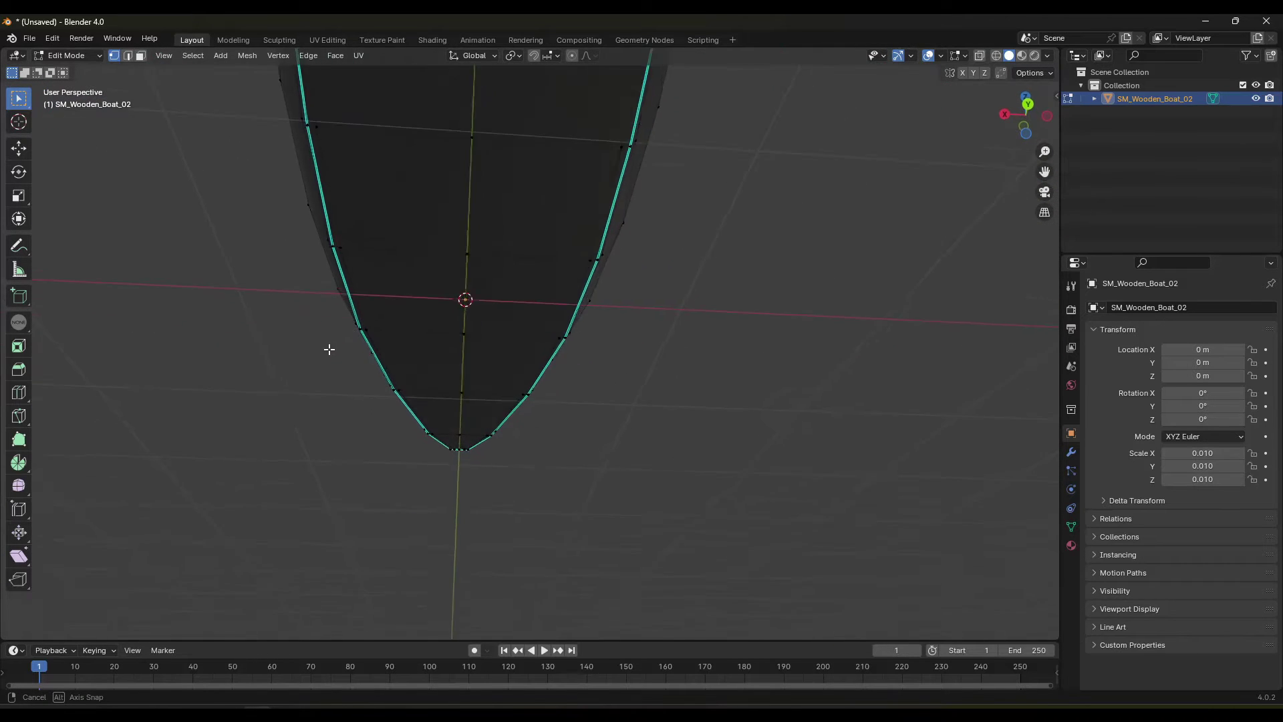
scroll(329, 350, "down", 5)
Start an FBX export of the closed hull over the existing SM_Wooden_Boat_02_Collision.fbx, limiting the object types to Mesh.
left_click(29, 38)
mouse_move(75, 248)
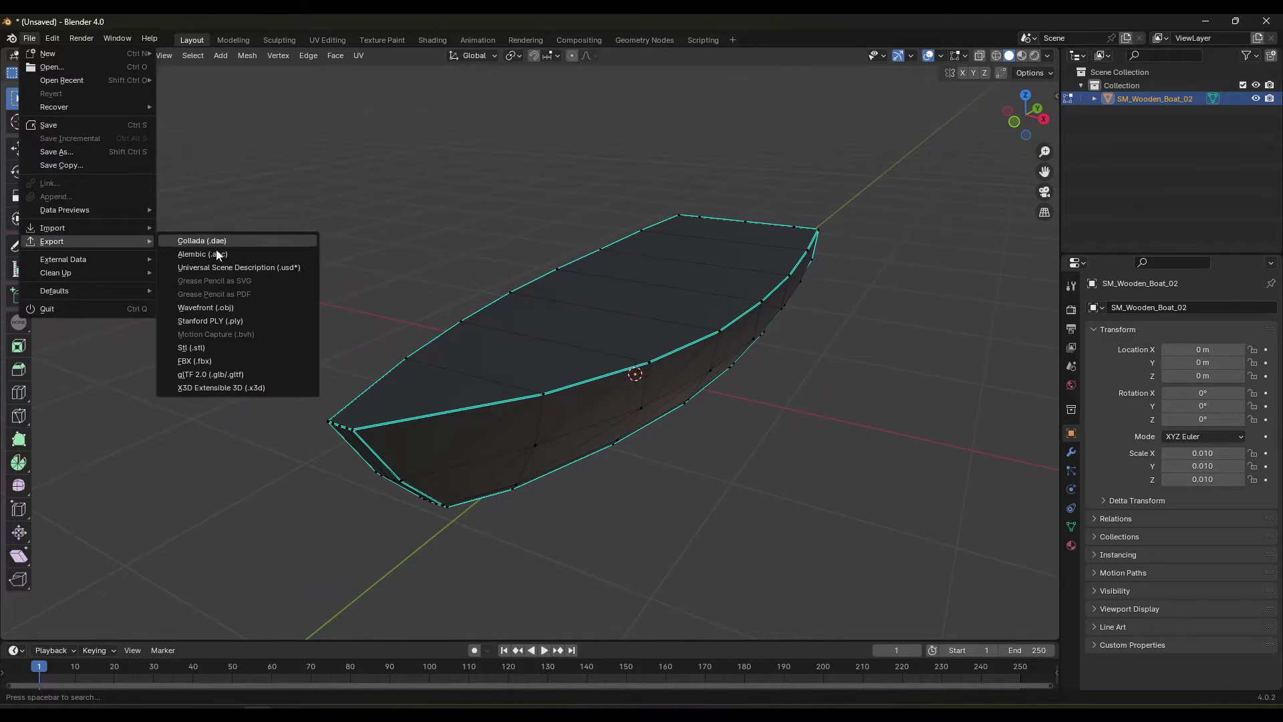
left_click(194, 361)
left_click(486, 258)
left_click(981, 386)
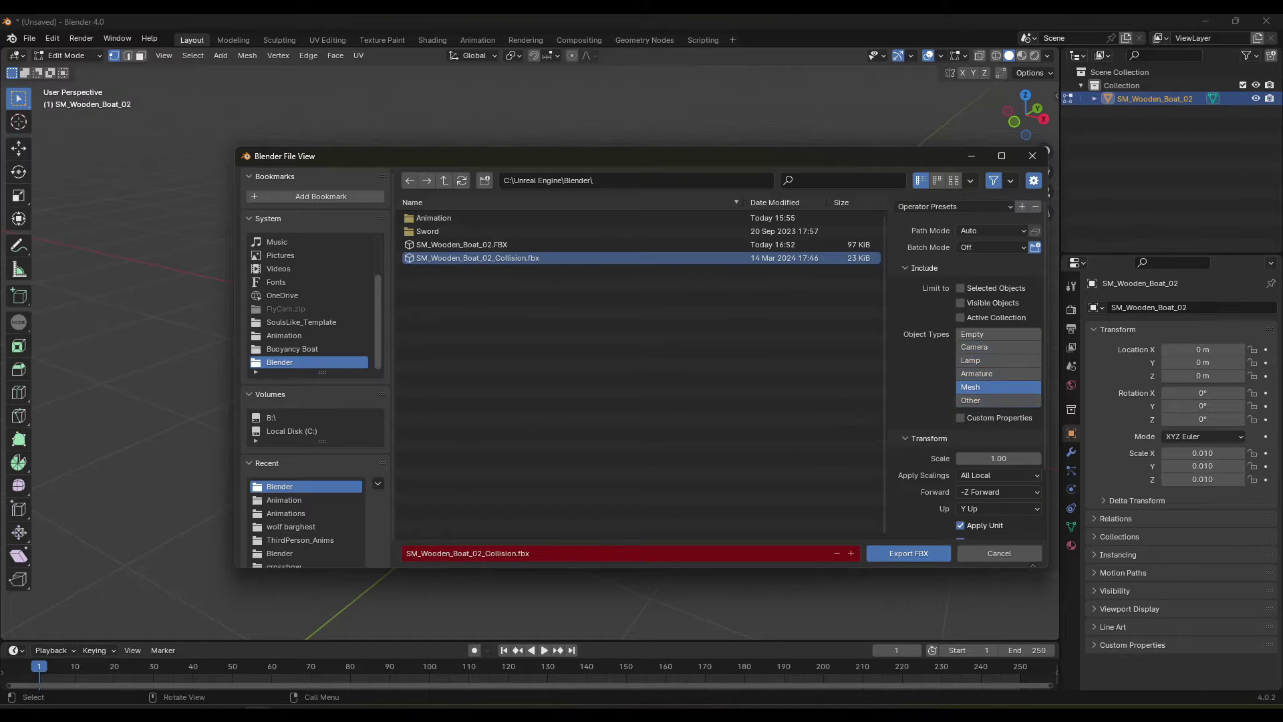
Set the export's geometry smoothing to Edge and export the FBX file.
scroll(909, 458, "down", 8)
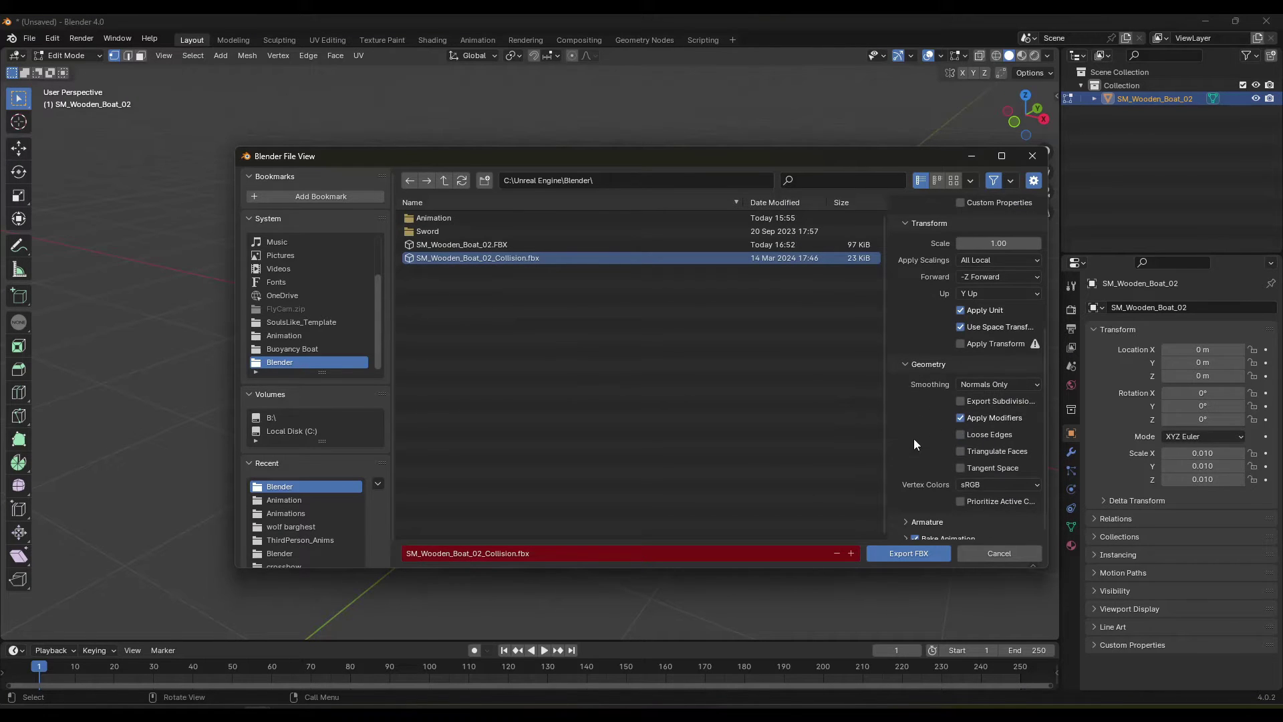
left_click(982, 385)
left_click(980, 428)
scroll(905, 445, "down", 1)
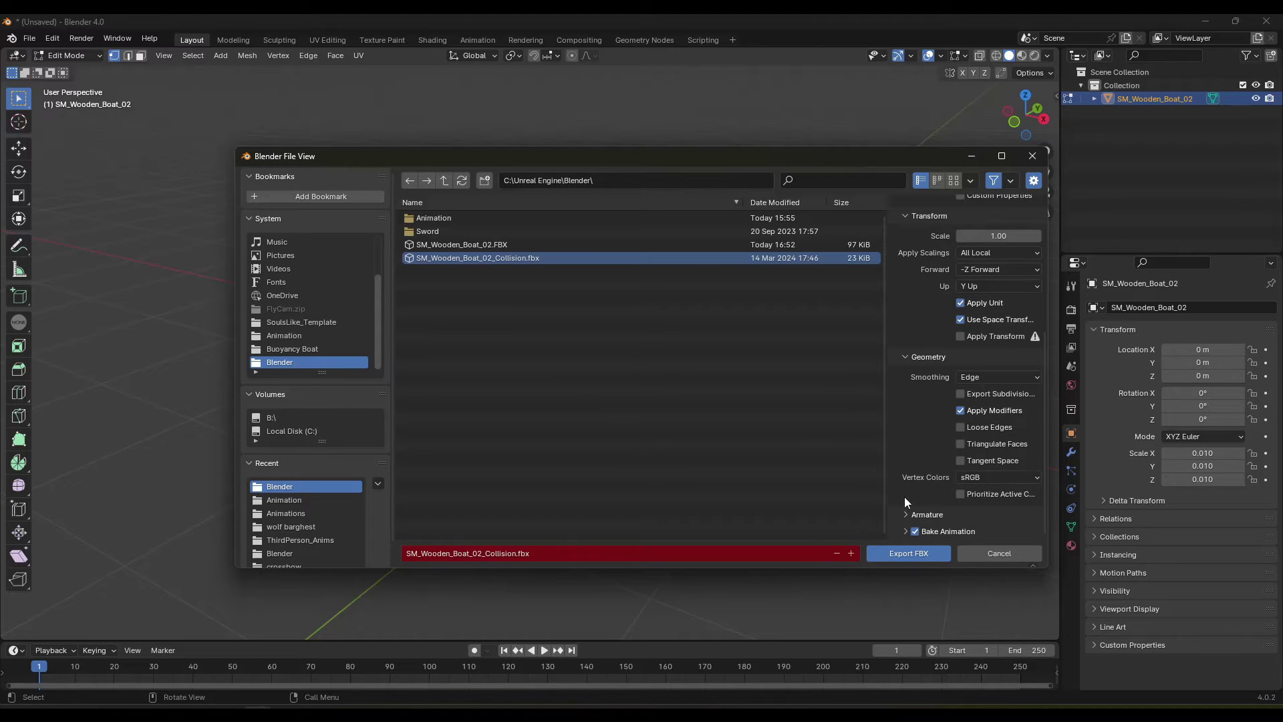
scroll(969, 287, "up", 8)
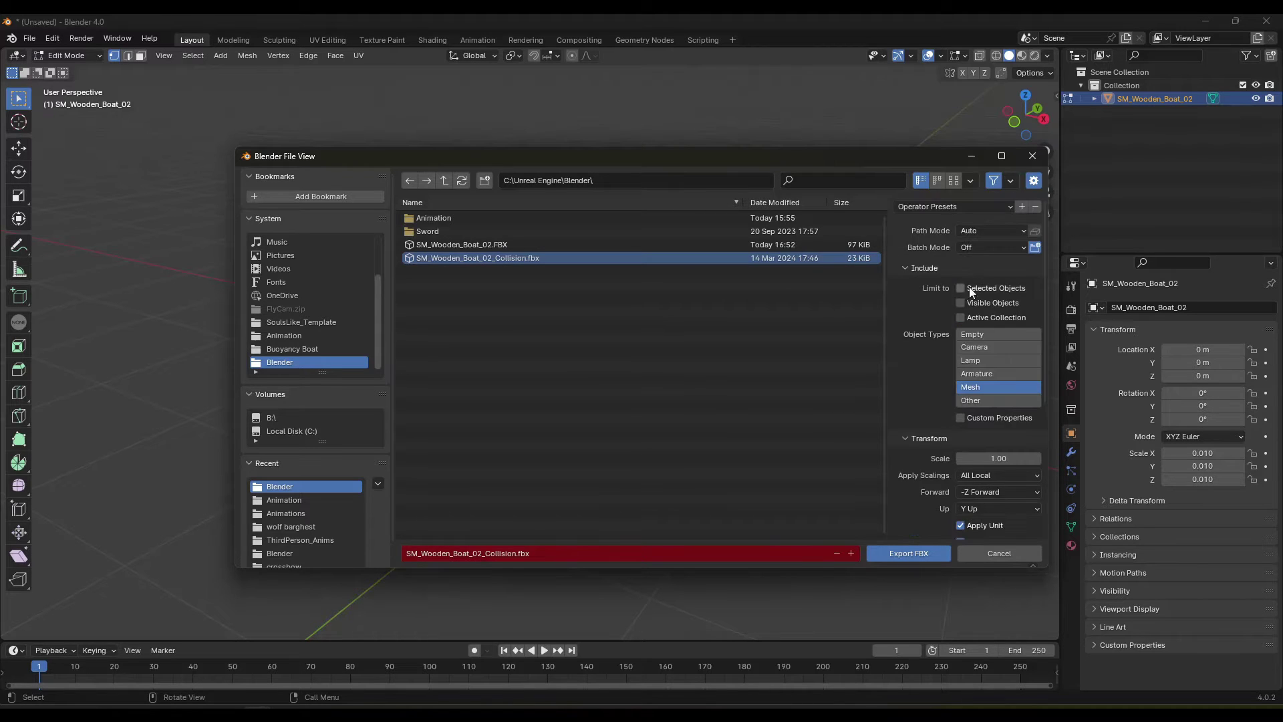
left_click(906, 553)
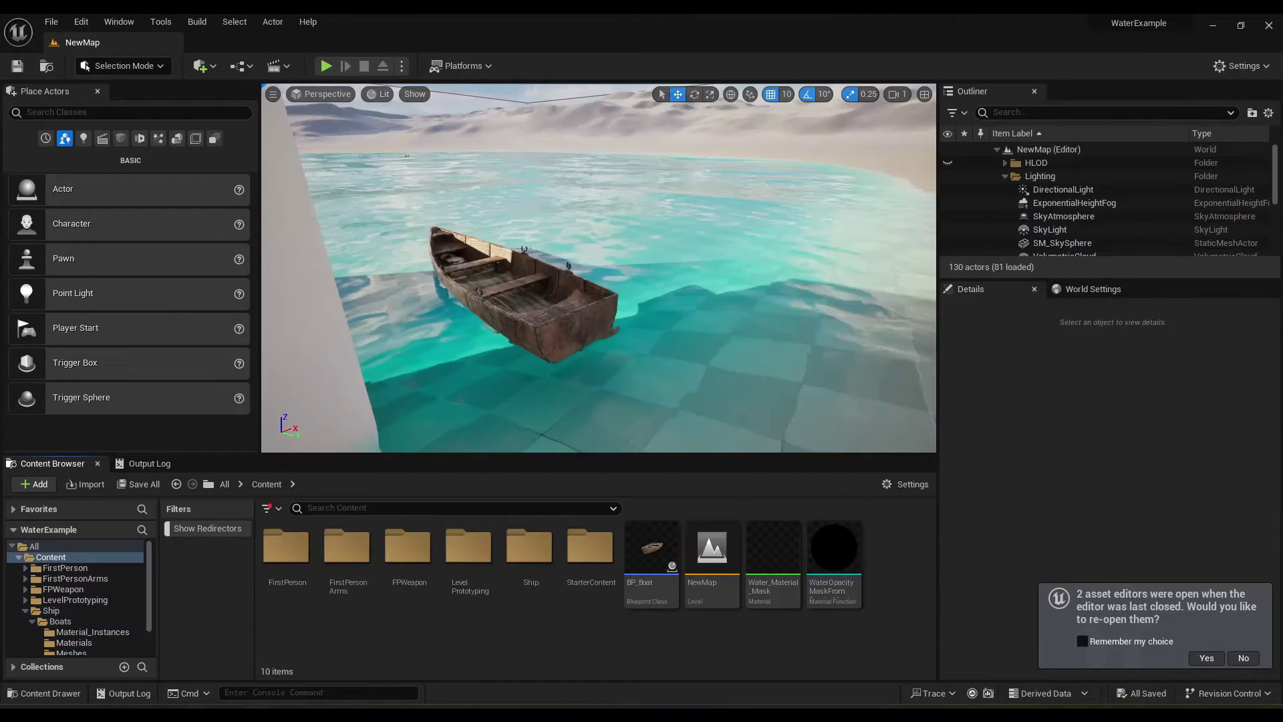
Switch to Unreal Engine and delete the large white block beside the boat from the level.
right_click_drag(736, 301, 693, 291)
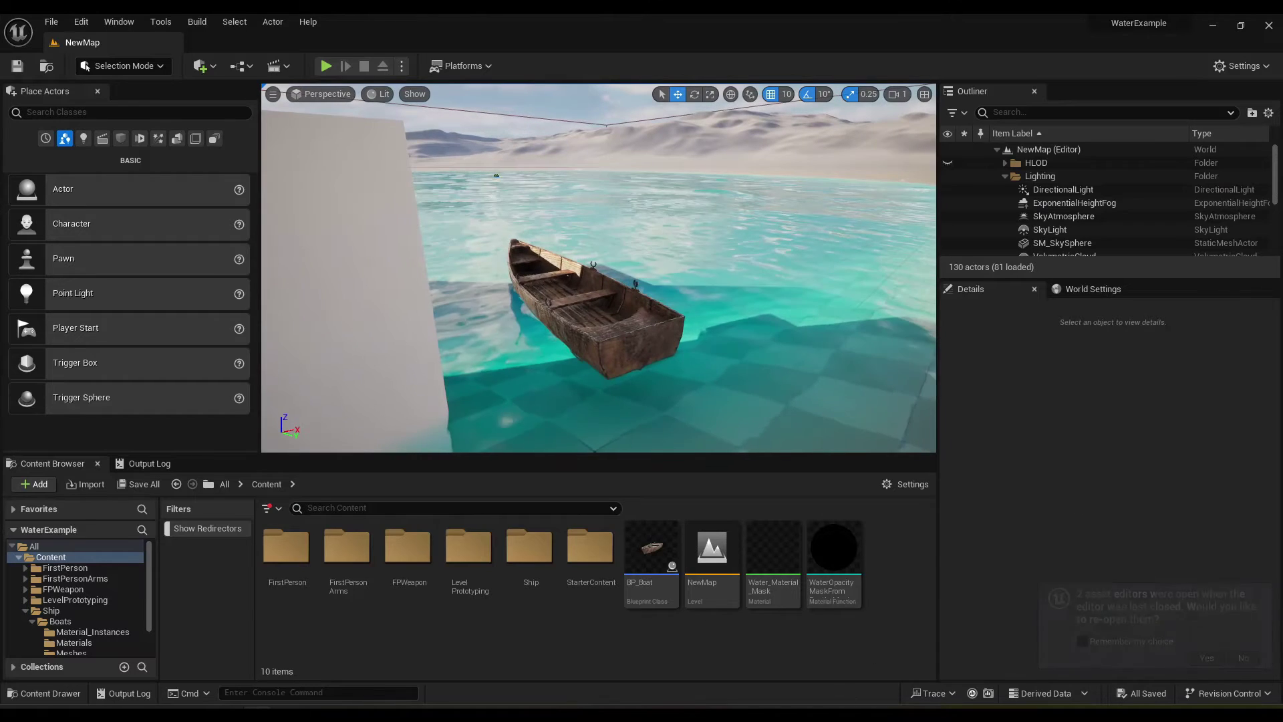
right_click_drag(857, 391, 742, 368)
key("d")
key("a")
left_click(602, 301)
right_click_drag(602, 280, 845, 309)
key("Delete")
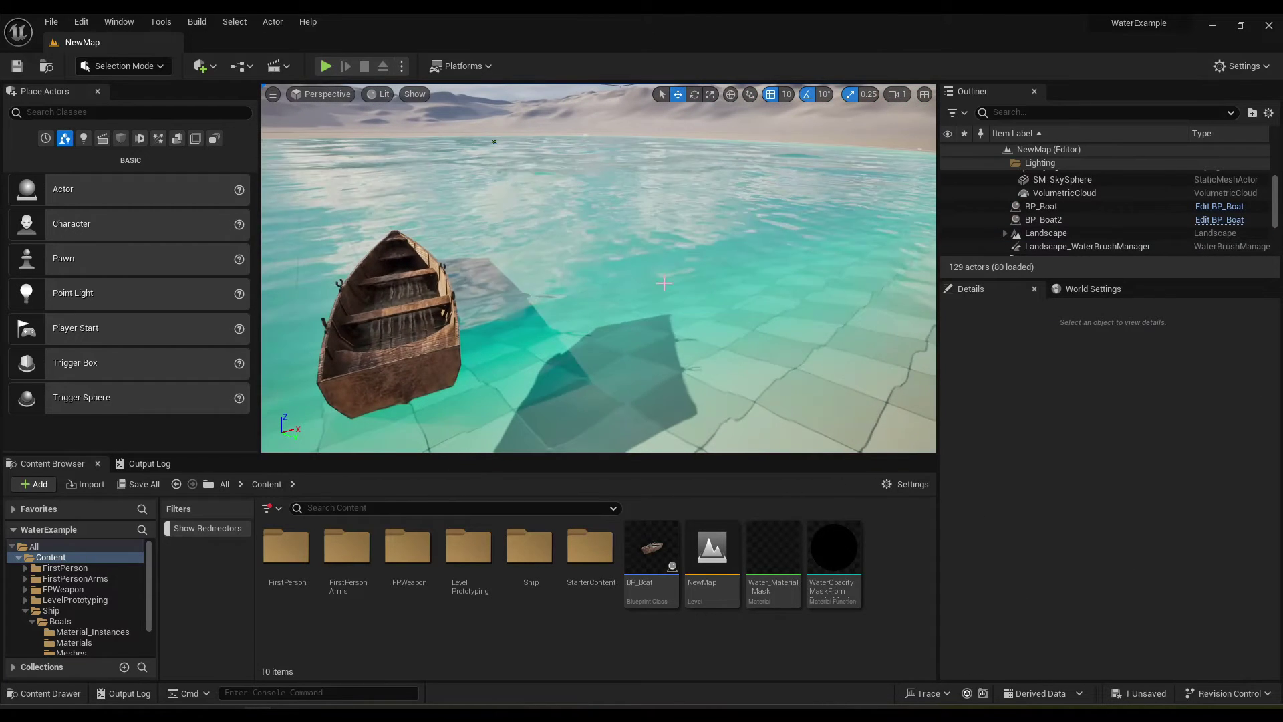
Import SM_Wooden_Boat_02_Collision.fbx into the Content folder as a static mesh with the default import options.
right_click(780, 637)
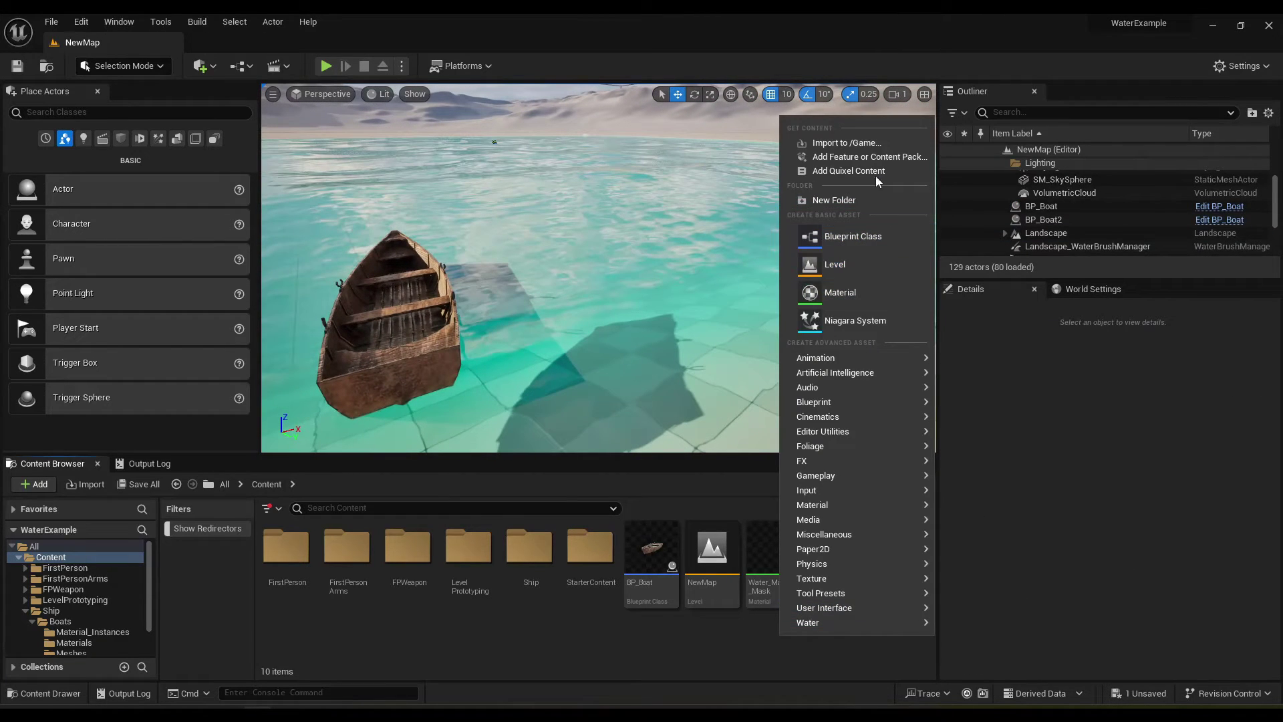
left_click(867, 143)
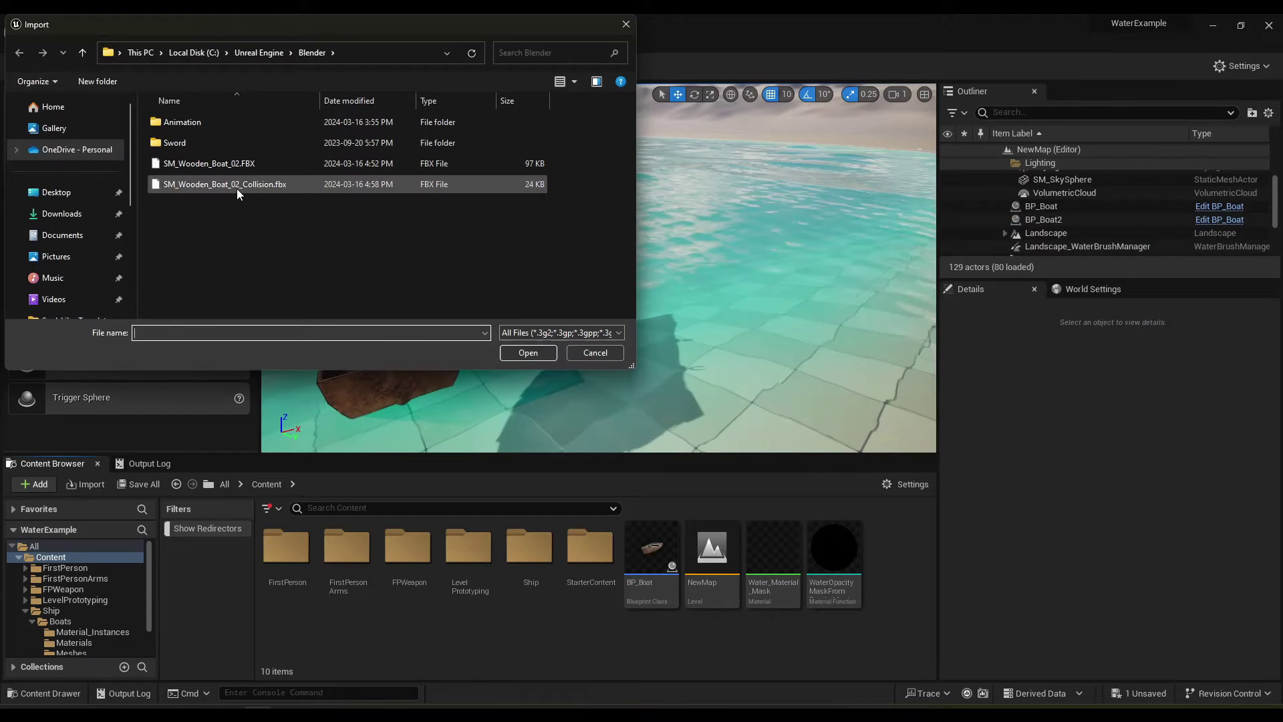
double_click(236, 188)
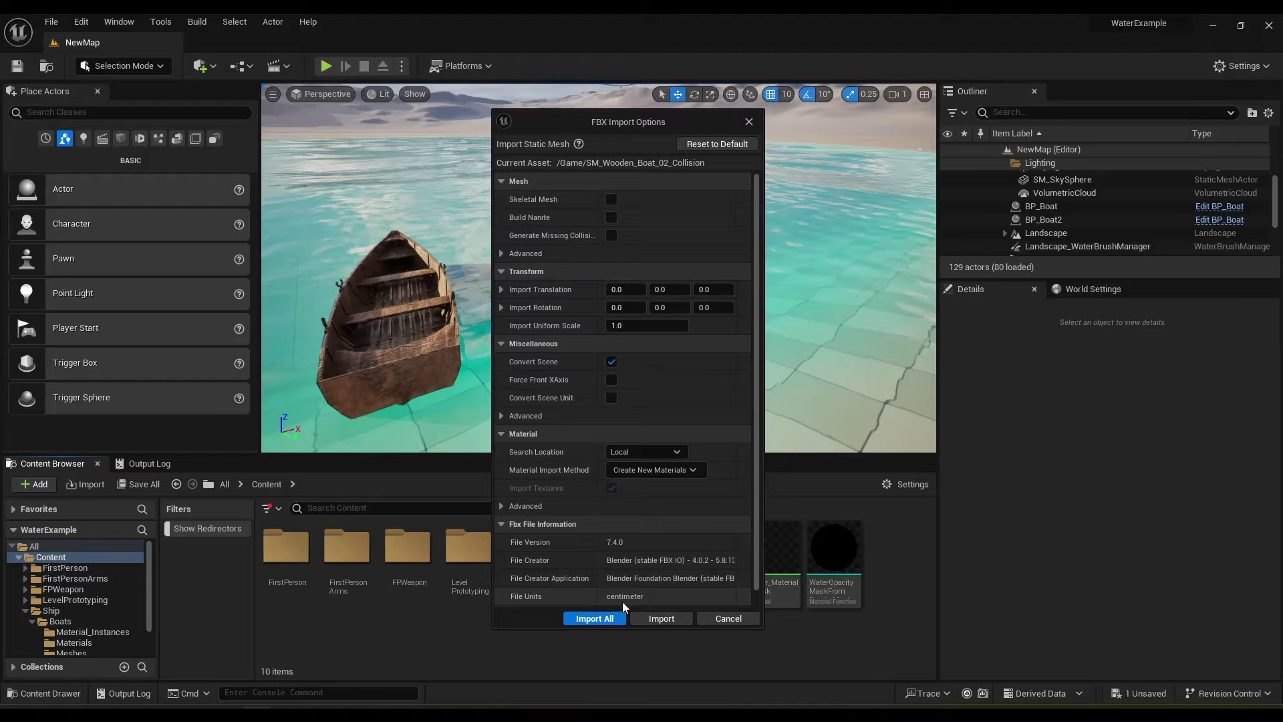
left_click(661, 619)
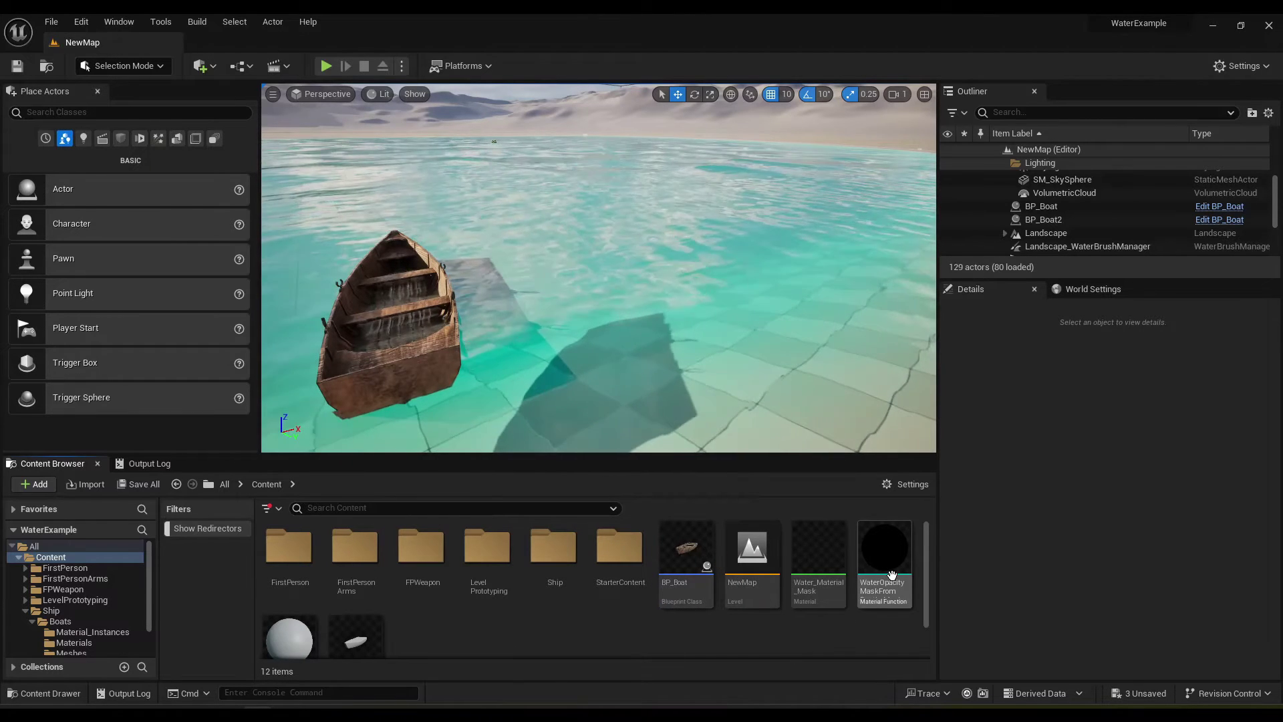
Delete the MI_Wooden_Boat_02 material that was imported with the hull mesh.
scroll(692, 621, "down", 1)
left_click(289, 594)
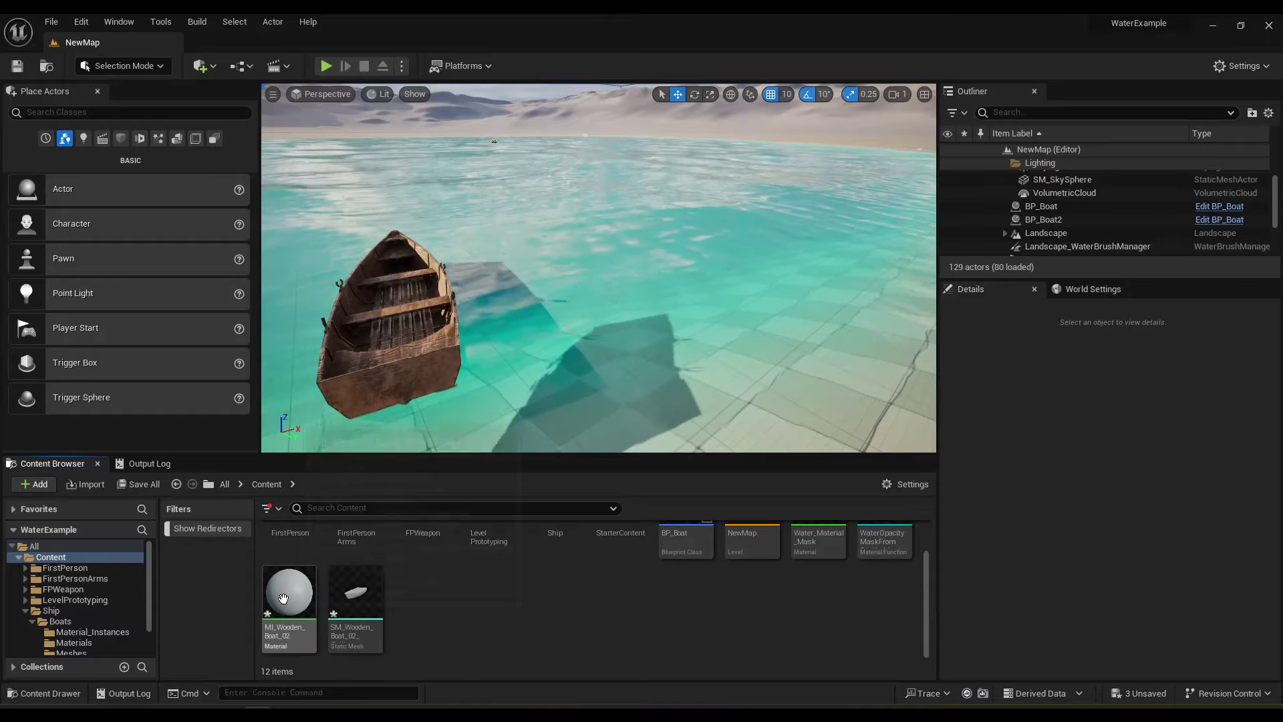
key("Delete")
left_click(536, 584)
scroll(660, 643, "up", 1)
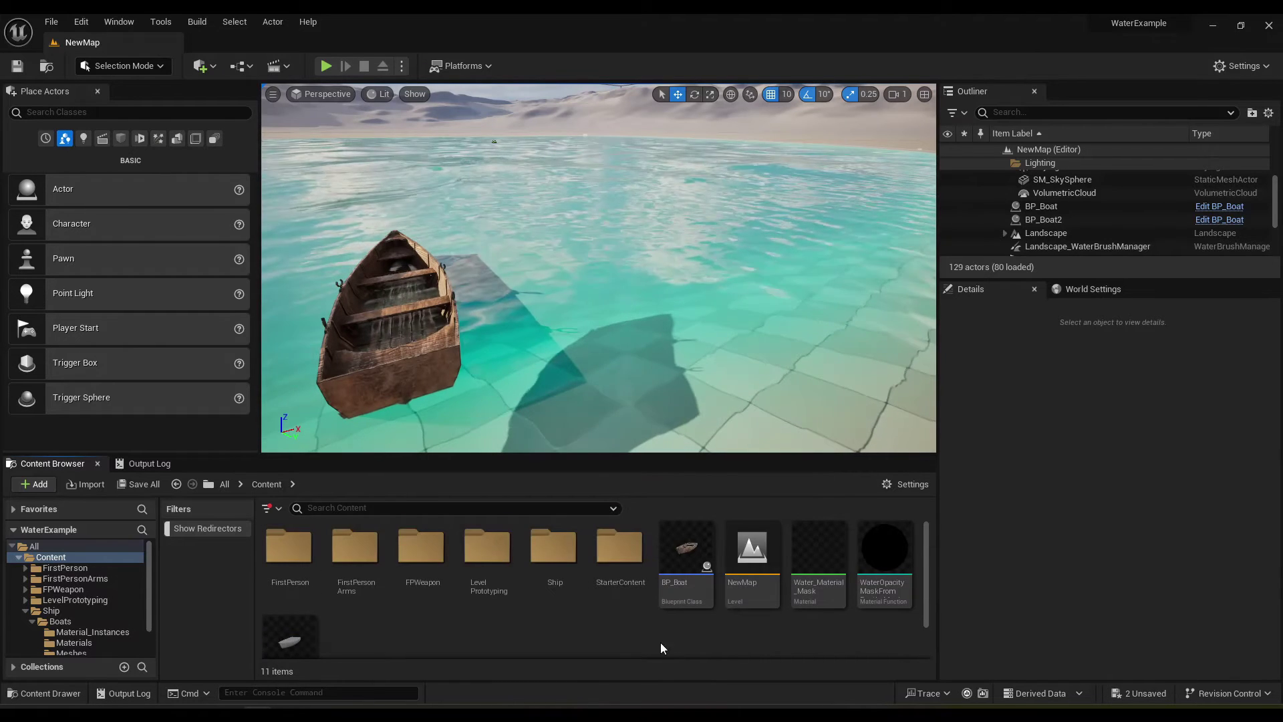
Place the SM_Wooden_Boat_02_Collision mesh in the water beside the boat and compare its shape with the boat.
scroll(702, 627, "down", 1)
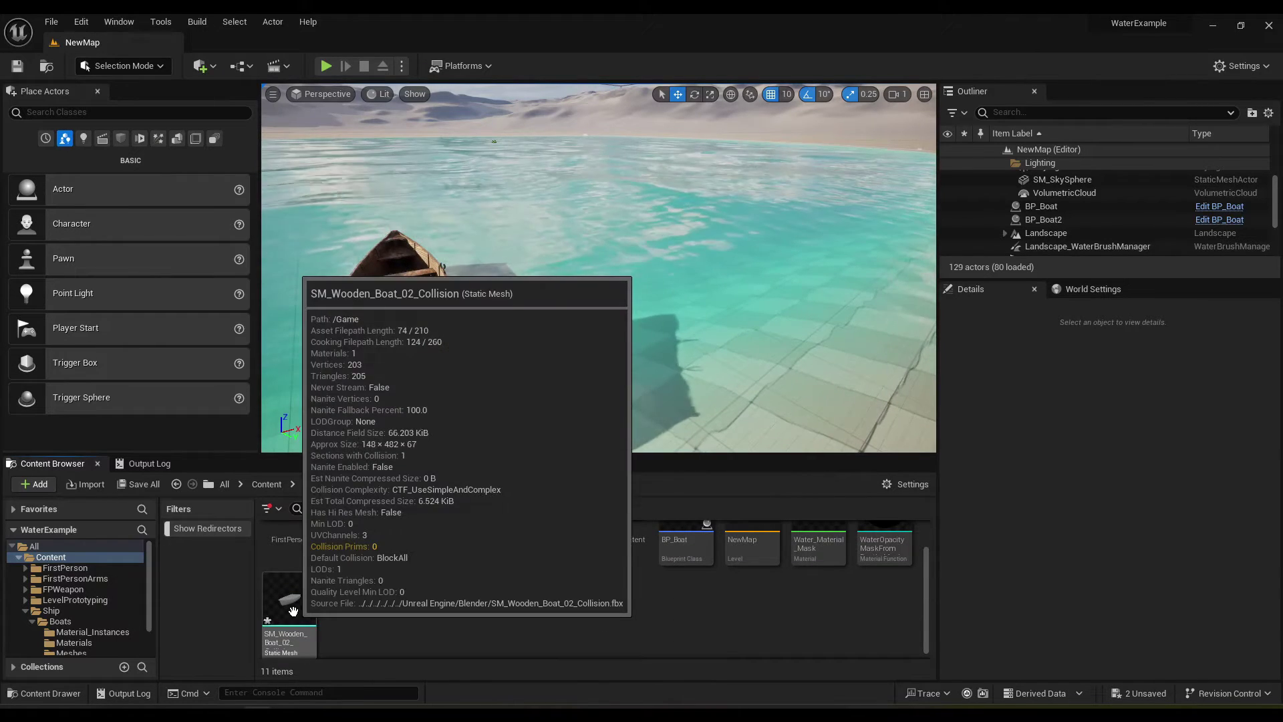
left_click_drag(293, 611, 699, 314)
left_click_drag(702, 261, 696, 297)
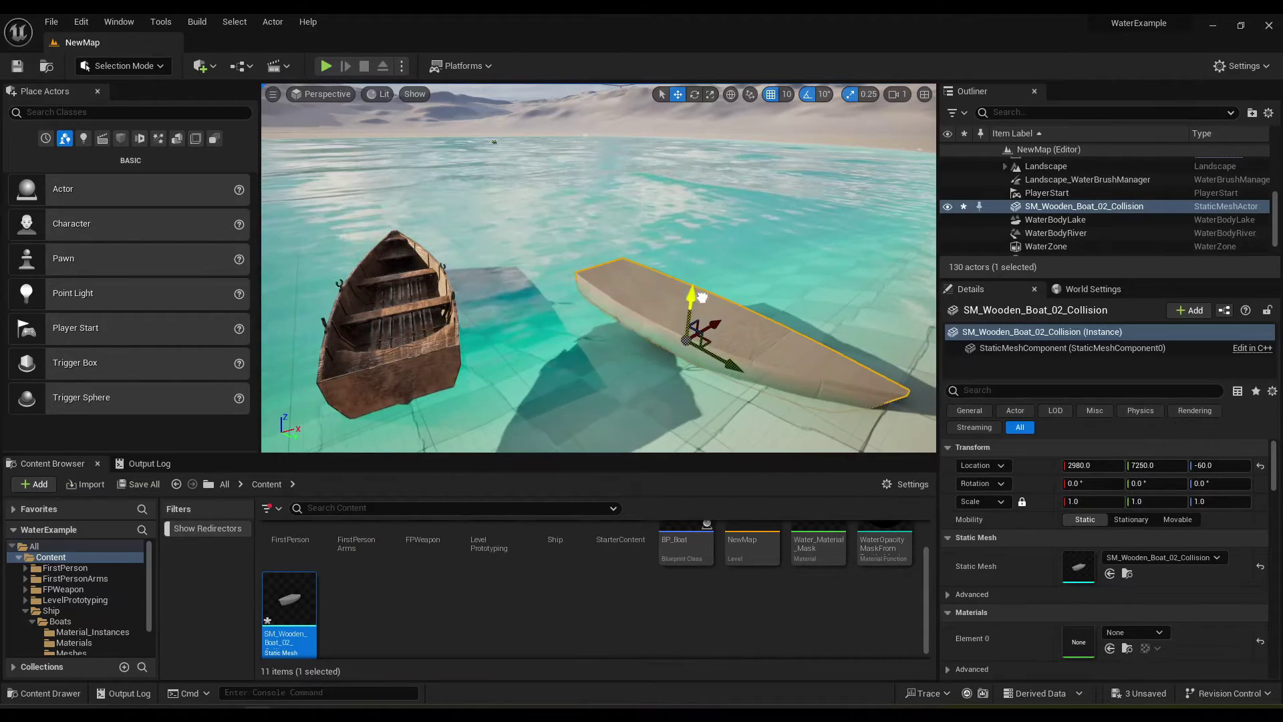
right_click_drag(697, 297, 580, 237)
left_click_drag(536, 317, 536, 304)
right_click_drag(536, 304, 414, 320)
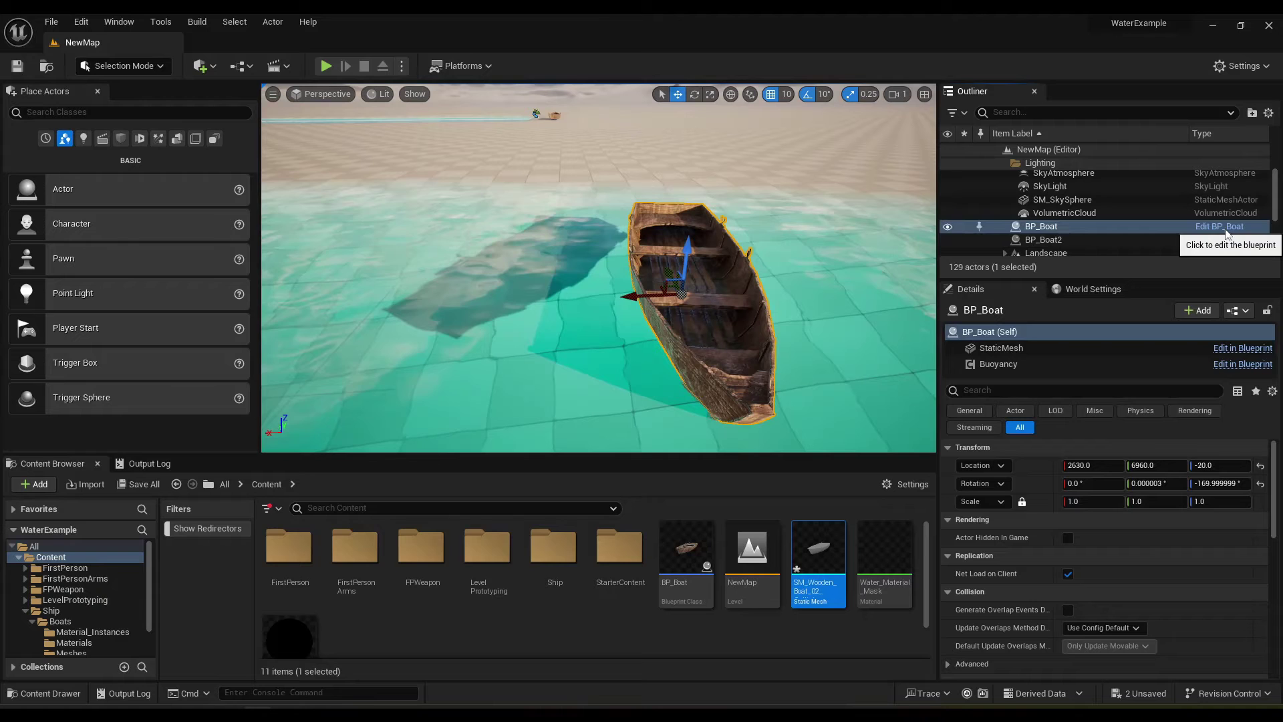
Open the BP_Boat blueprint and add a static mesh component using SM_Wooden_Boat_02_Collision under the boat's StaticMesh.
left_click(1226, 227)
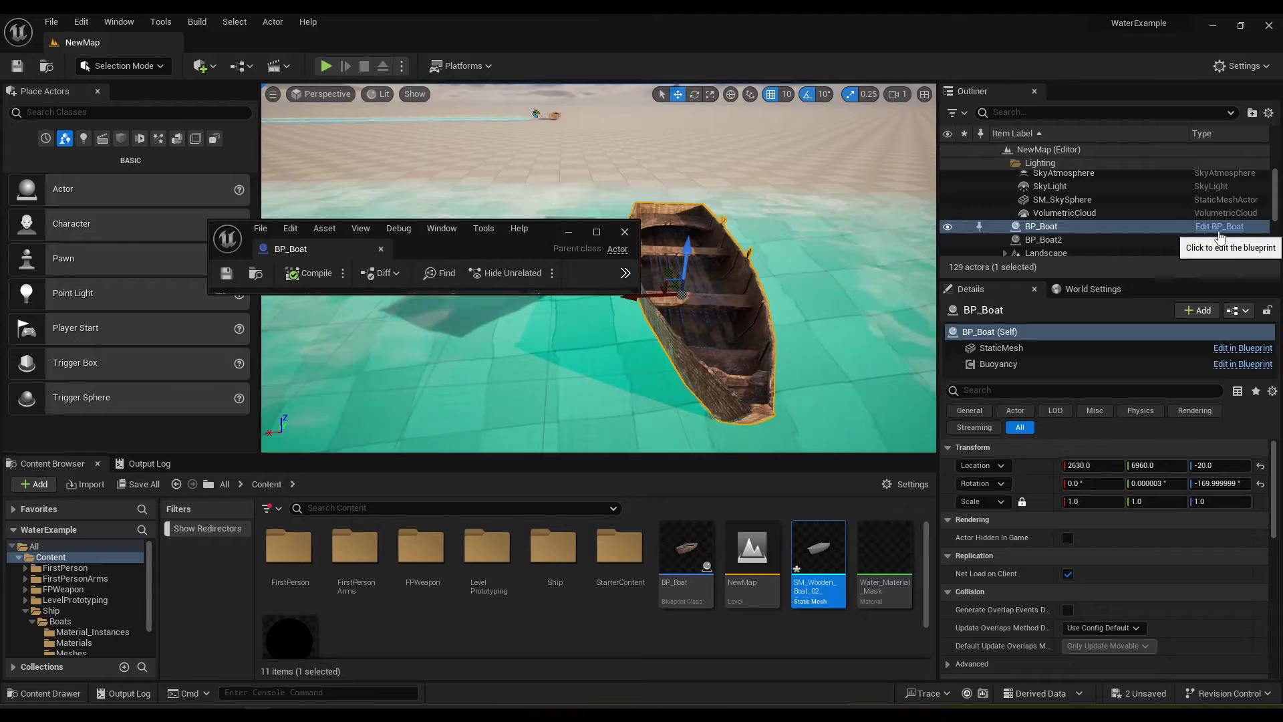
left_click(604, 232)
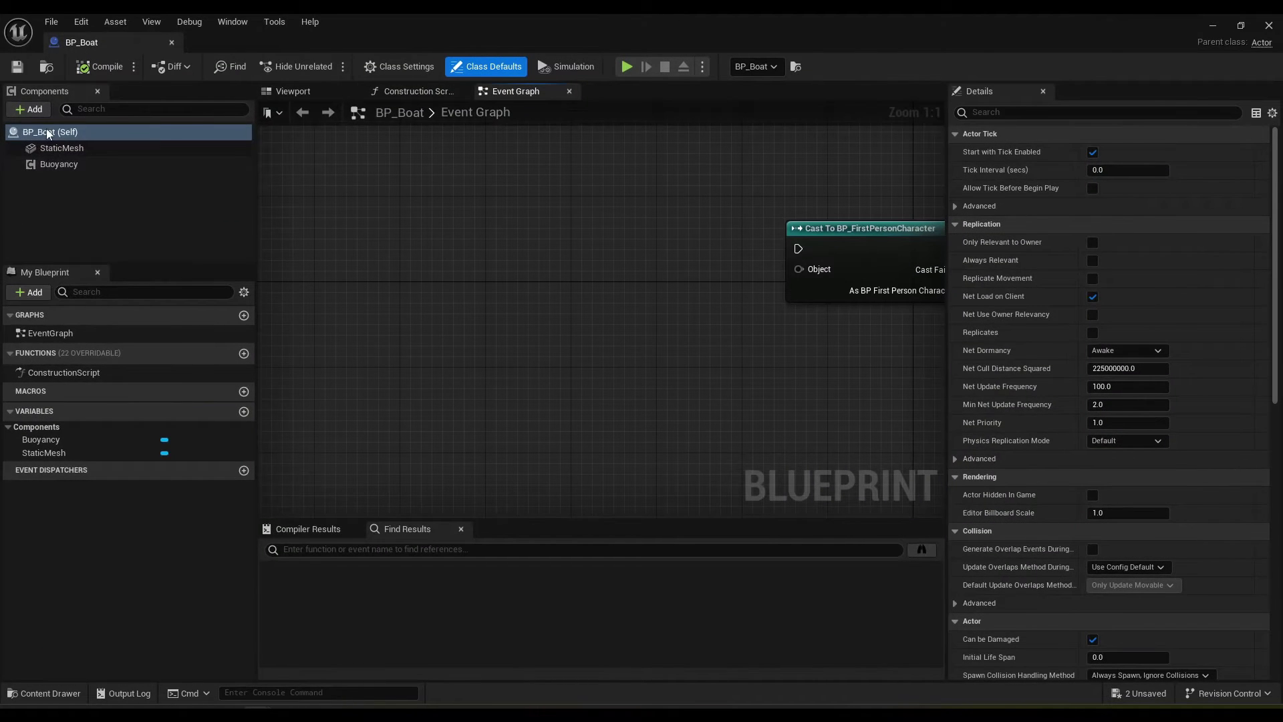
left_click(42, 110)
type("sta")
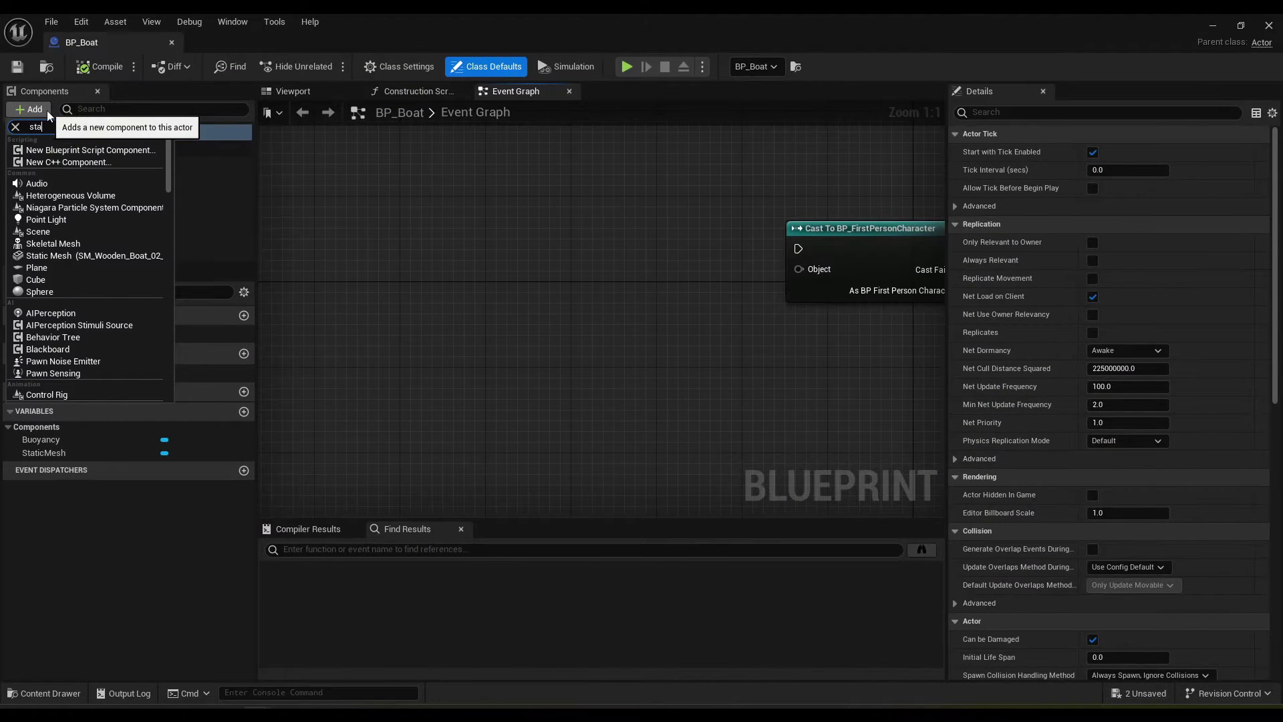
type("t")
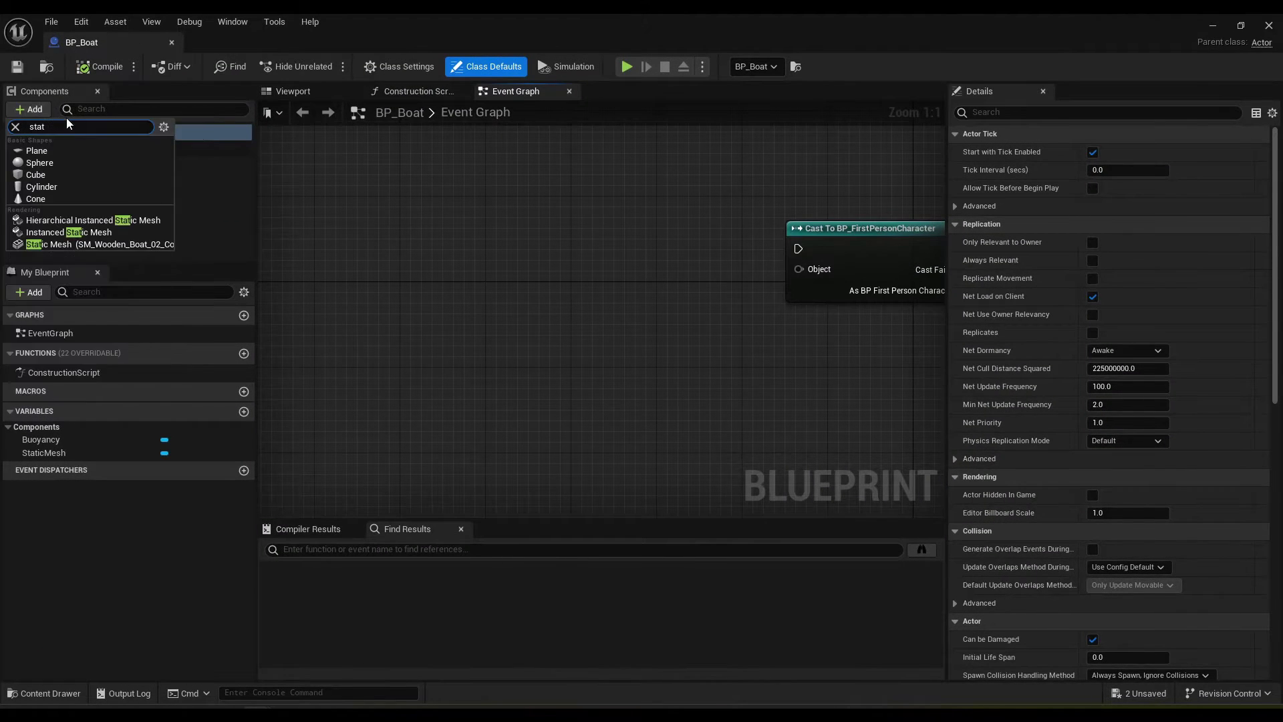
left_click(65, 244)
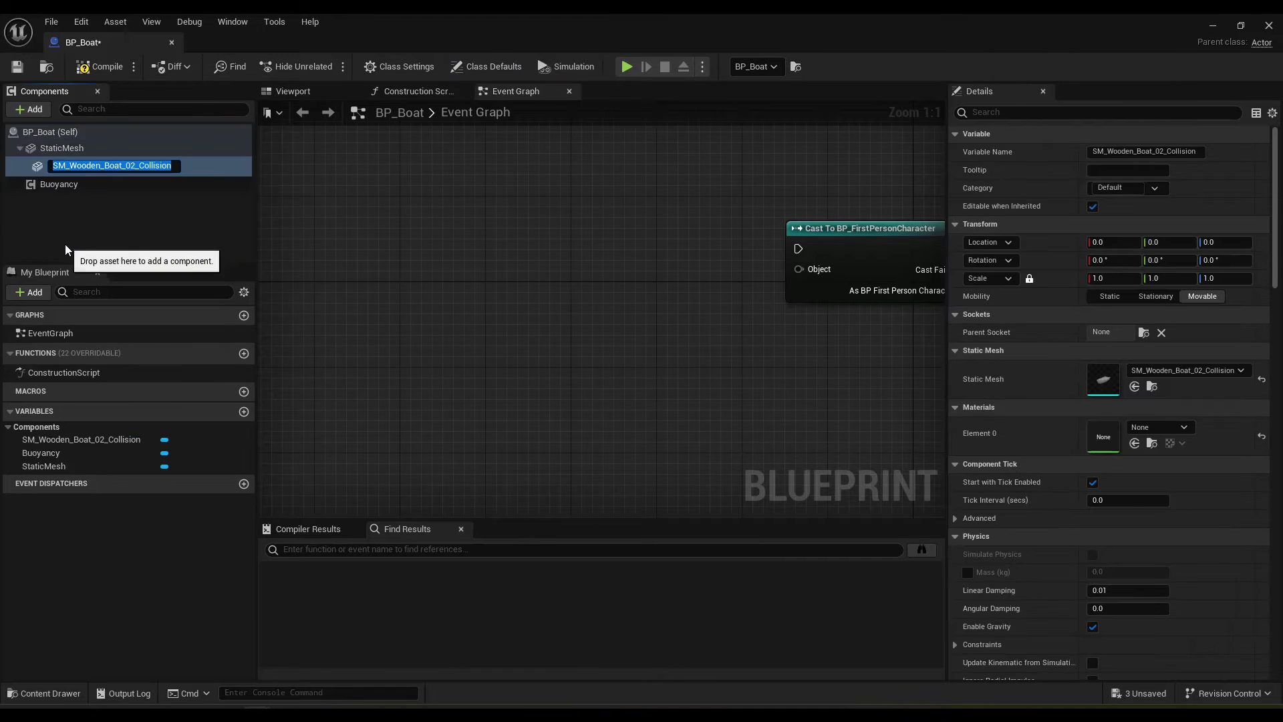
left_click(108, 212)
left_click(81, 166)
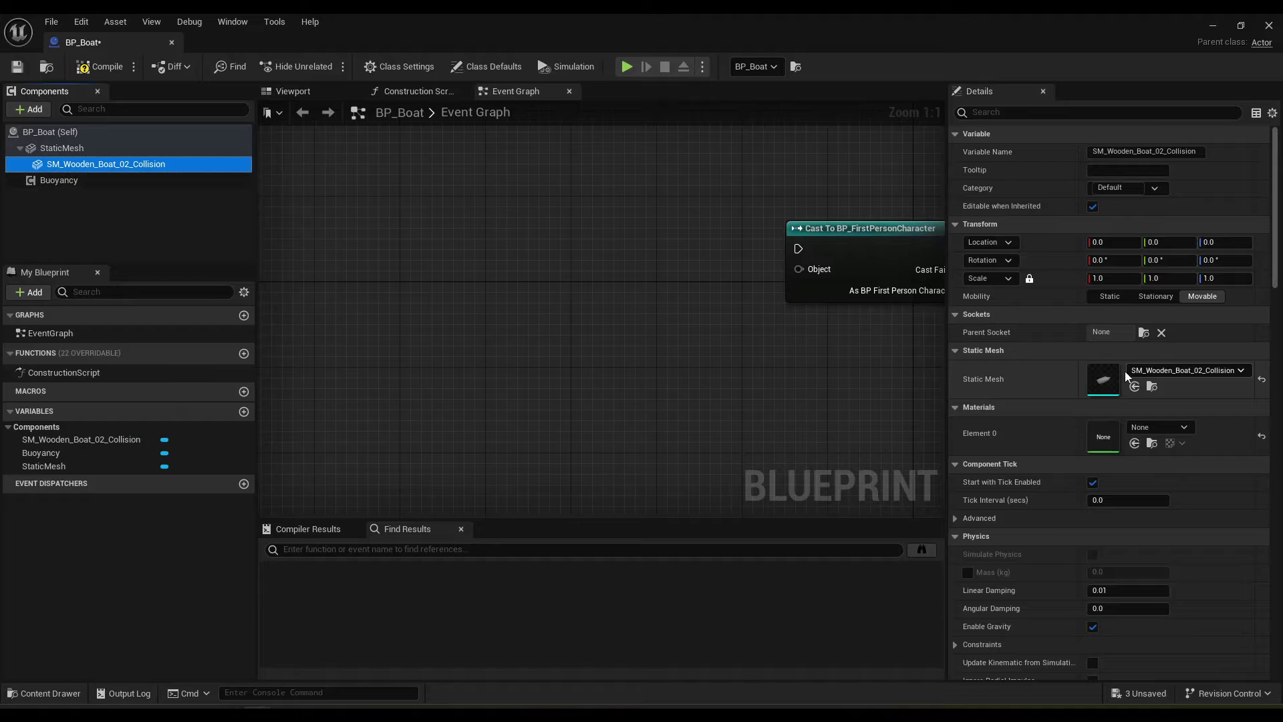
Examine how the hull component fits over the boat in the blueprint viewport and in the running level.
scroll(862, 367, "down", 2)
right_click_drag(862, 367, 625, 282)
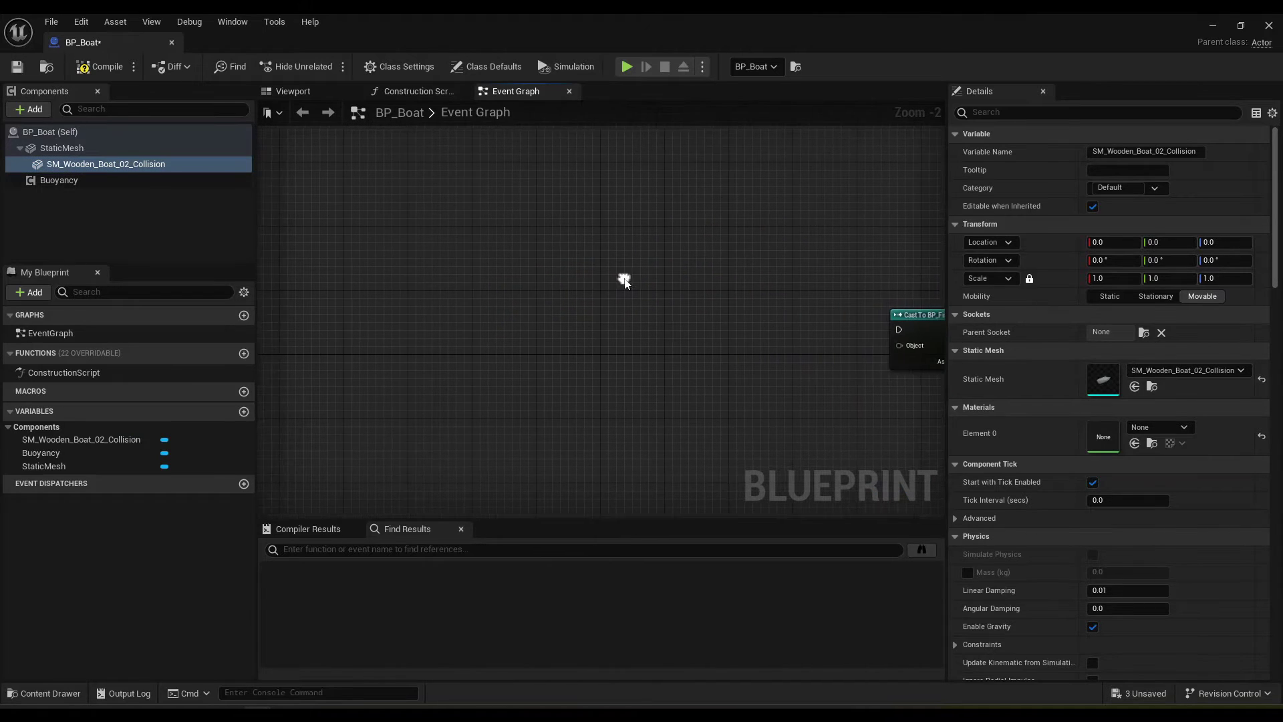
double_click(90, 167)
right_click_drag(695, 272, 929, 273)
left_click_drag(695, 272, 455, 223)
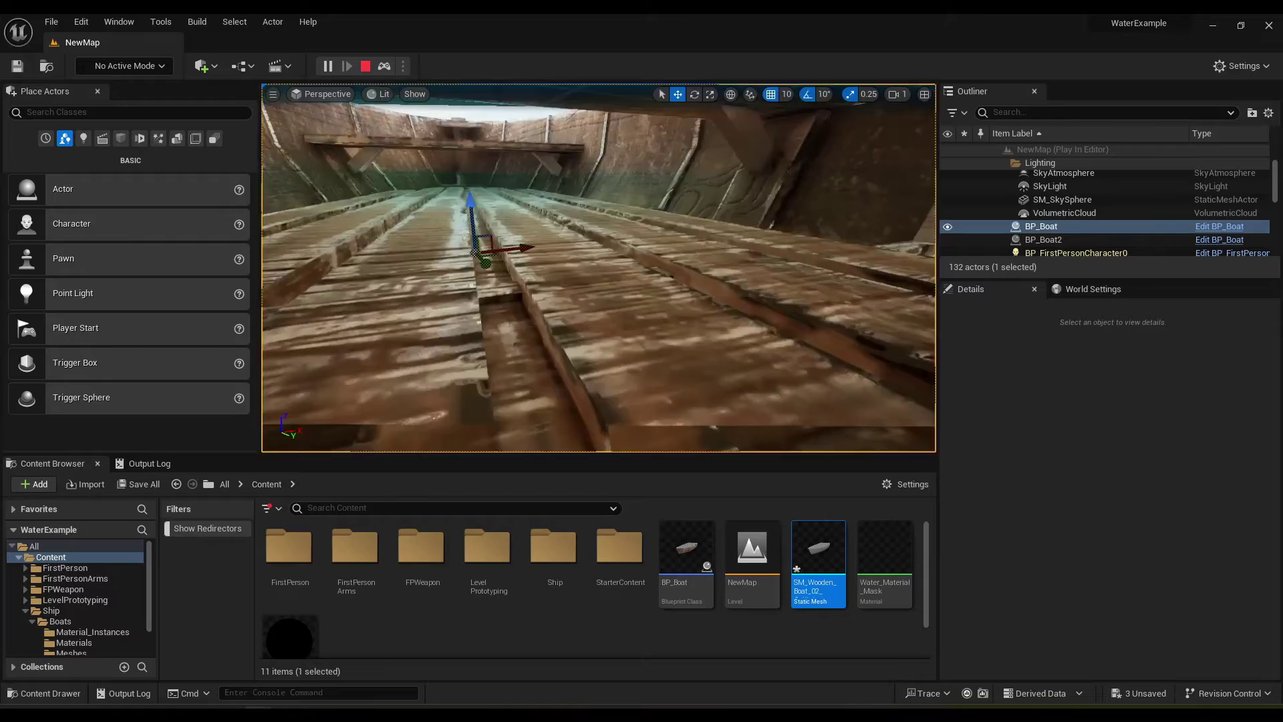
key("f")
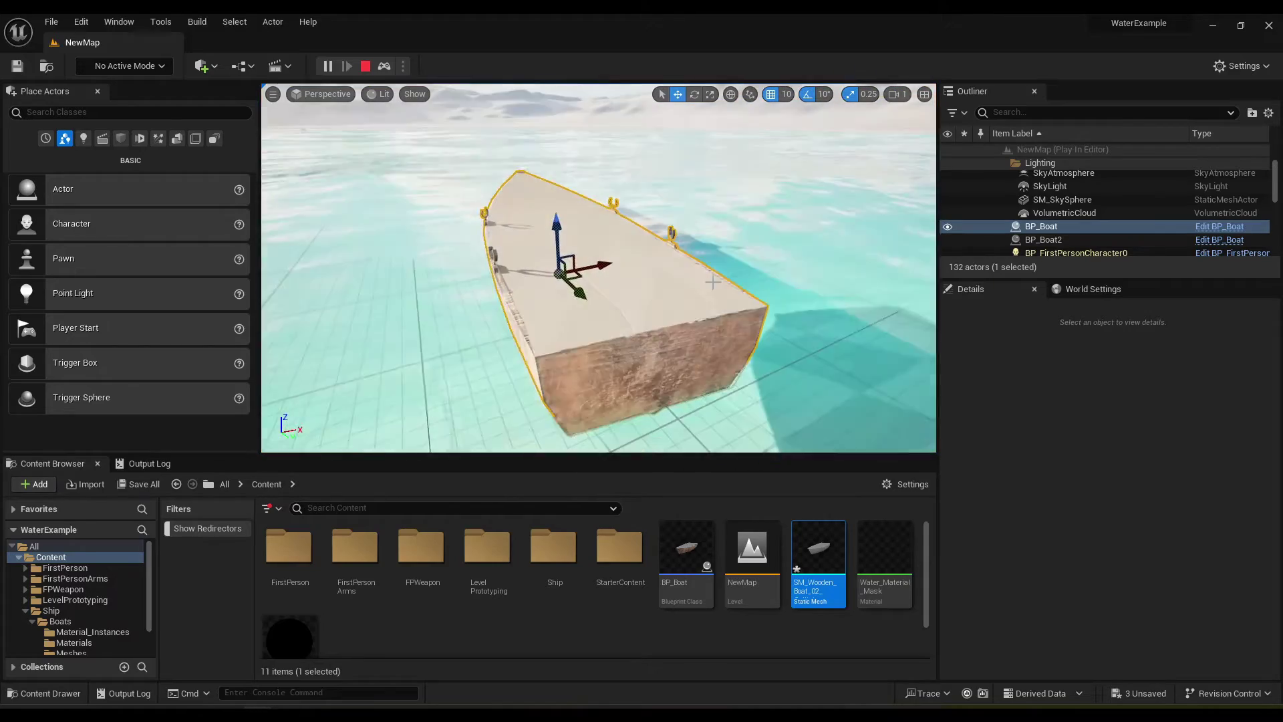
key("a")
mouse_move(765, 333)
right_mouse_down()
mouse_move(845, 373)
mouse_move(765, 332)
right_mouse_up()
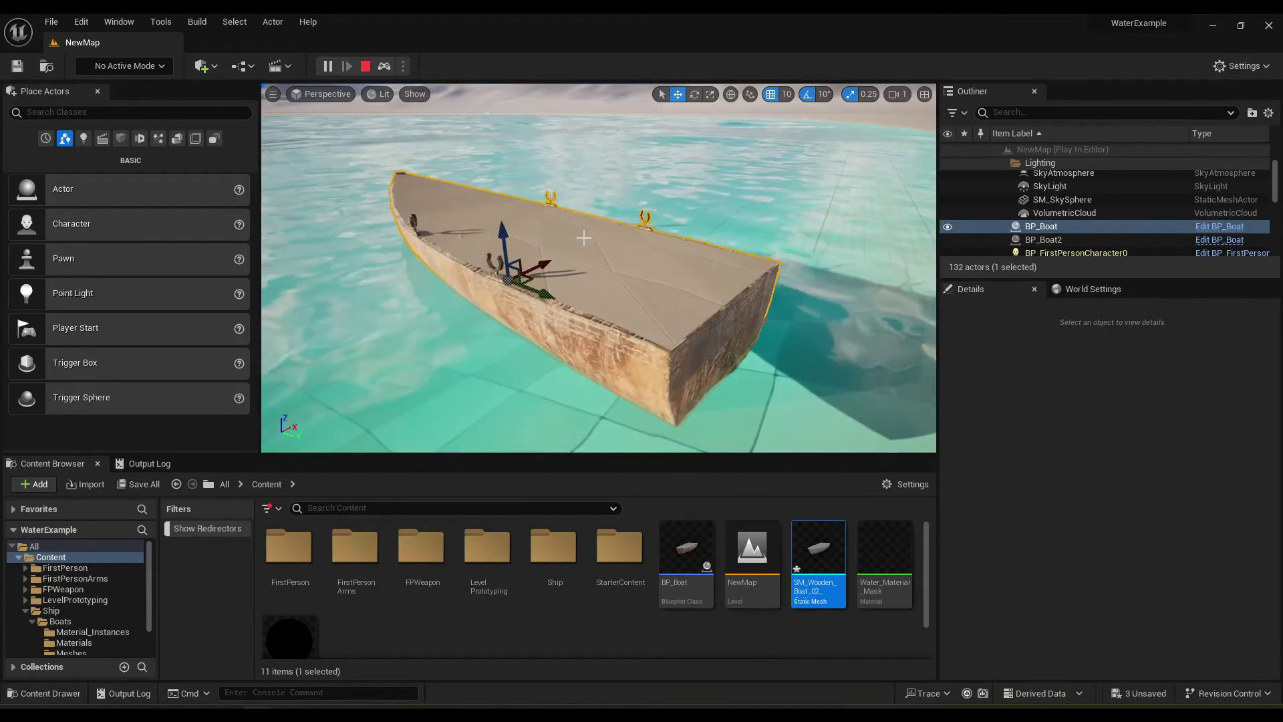
Turn off Visible for the SM_Wooden_Boat_02_Collision component in BP_Boat, and compile and save the blueprint.
mouse_move(271, 705)
left_click(314, 659)
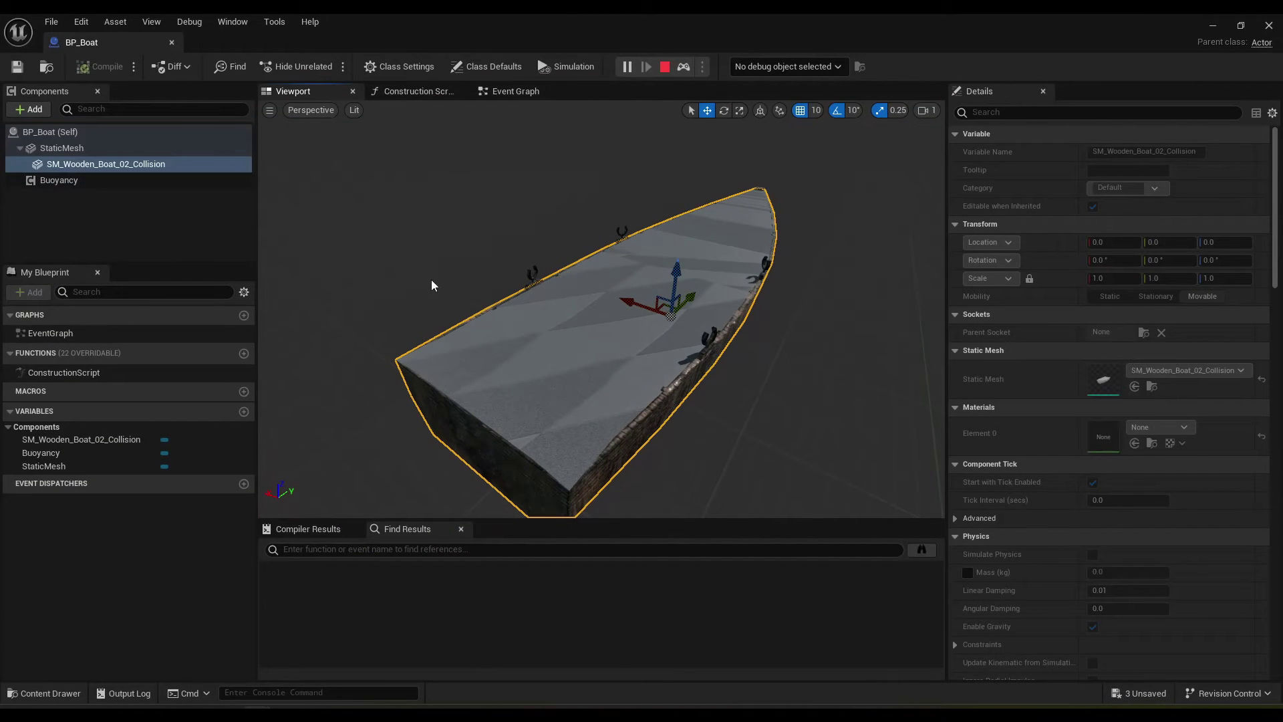
left_click(1085, 112)
type("vis")
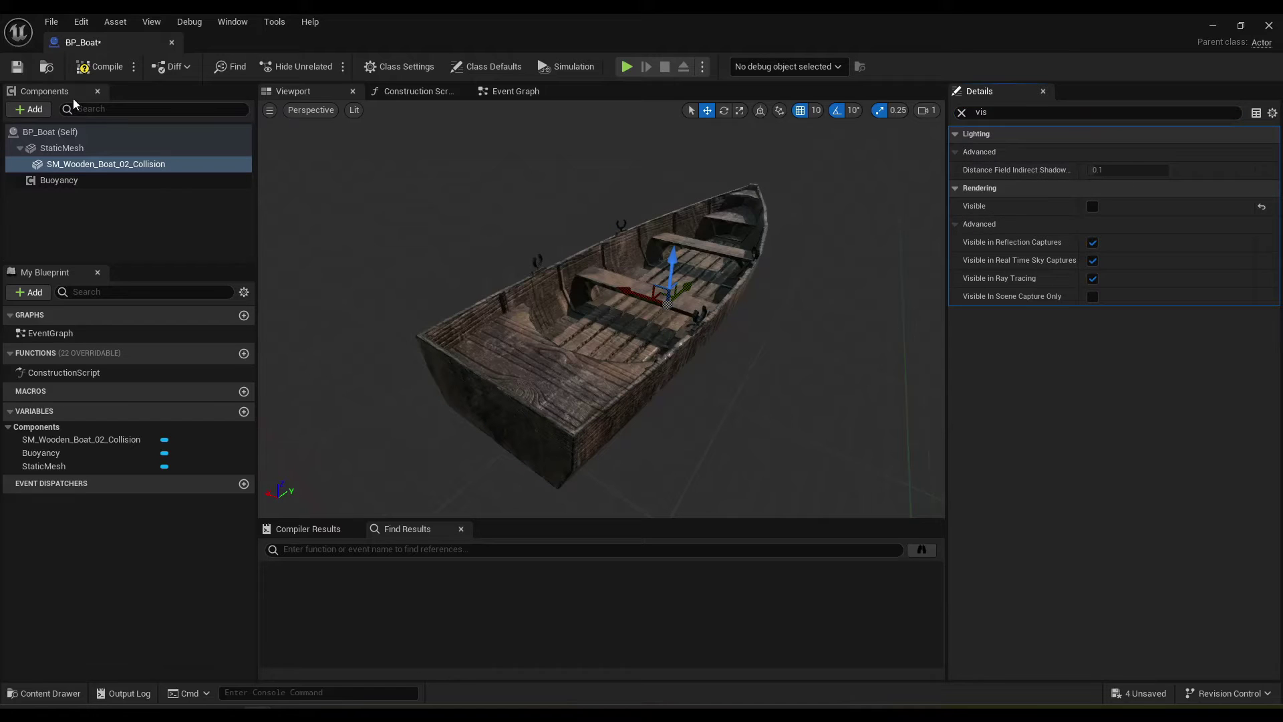
left_click(99, 66)
left_click(19, 67)
left_click(1209, 25)
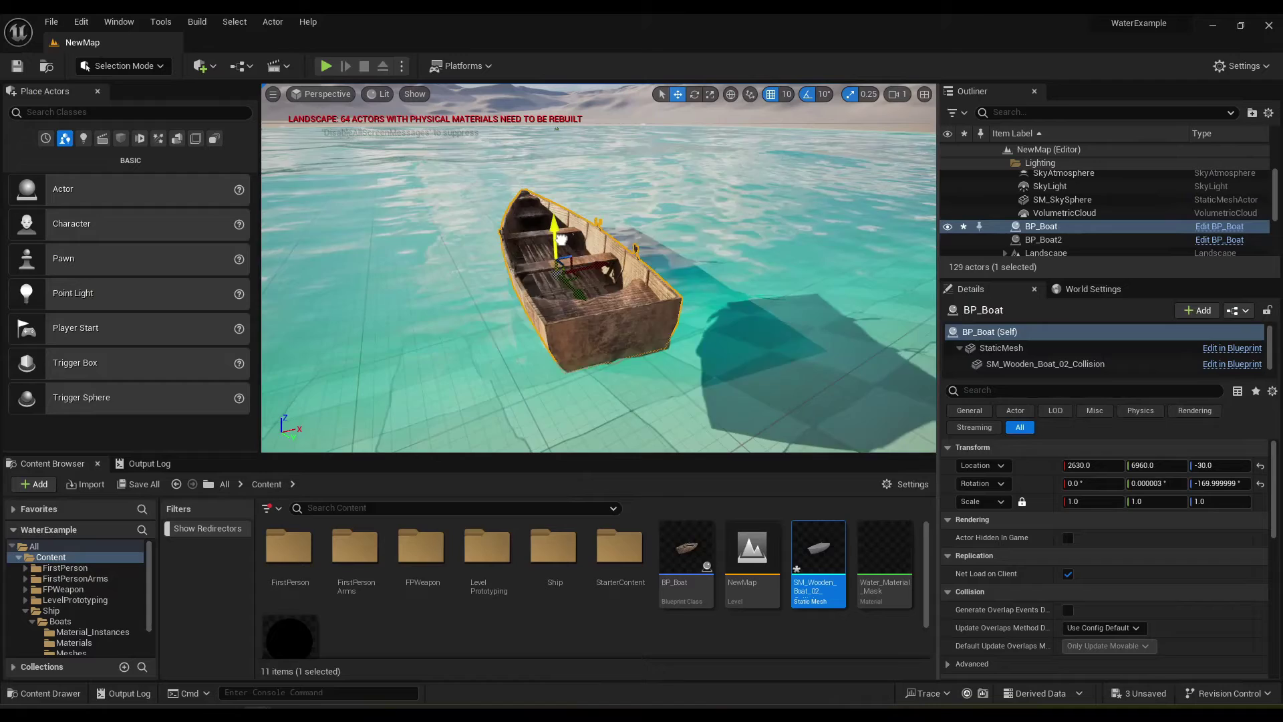
Lower the boat to a Z location of -50 to check the water inside it and raise it to 50.
left_click_drag(561, 239, 562, 253)
right_click_drag(570, 252, 555, 240)
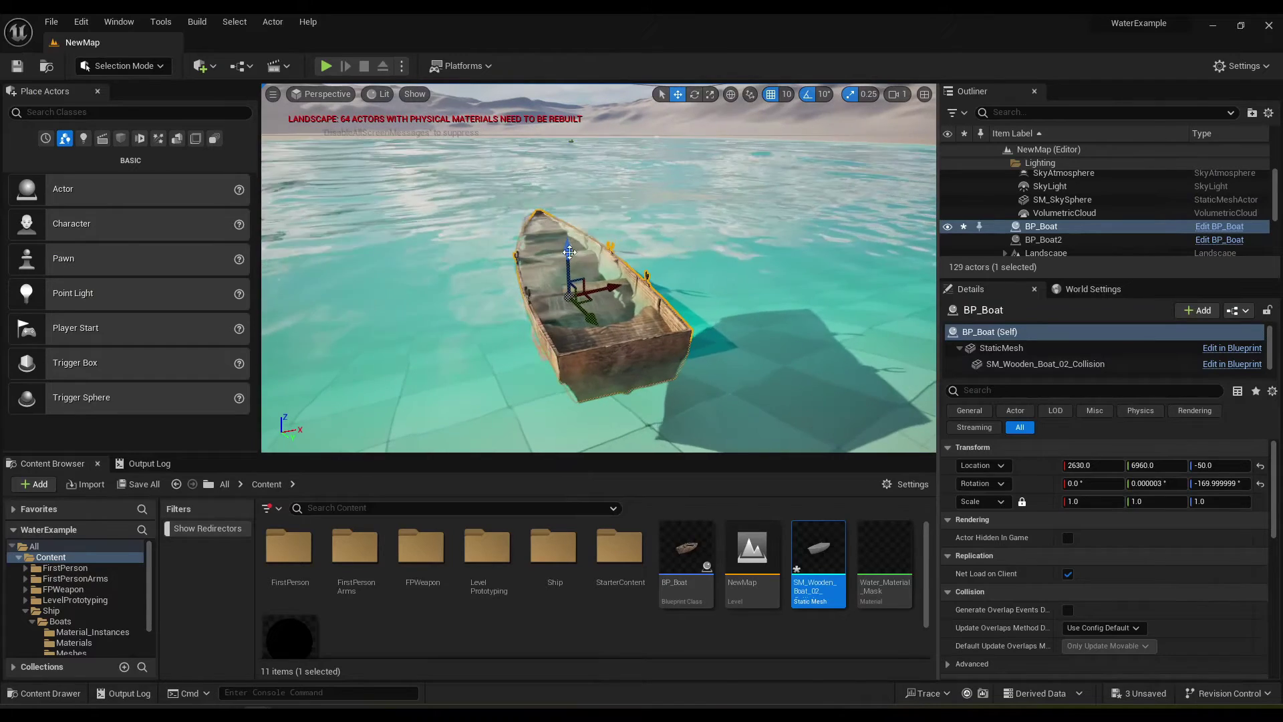
left_click_drag(568, 252, 554, 200)
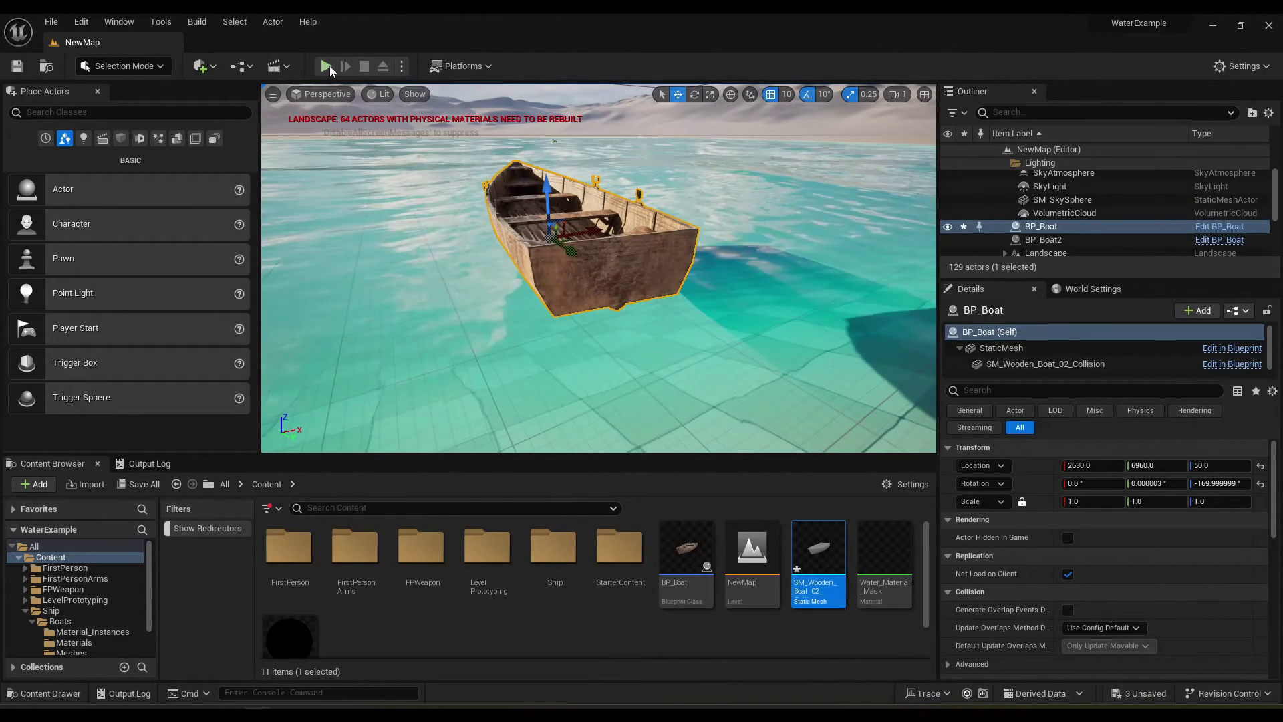
Play the level, examine the floating boat's interior for lake water, and stop playing.
left_click(330, 66)
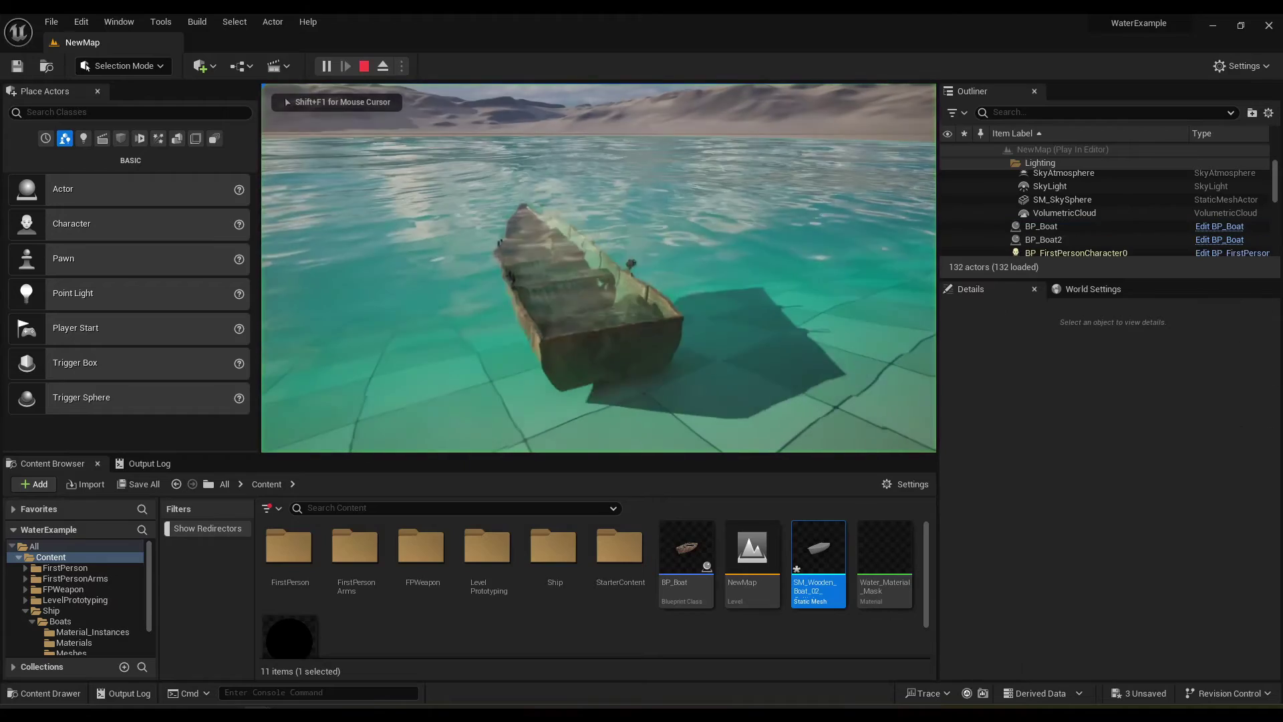
key("w")
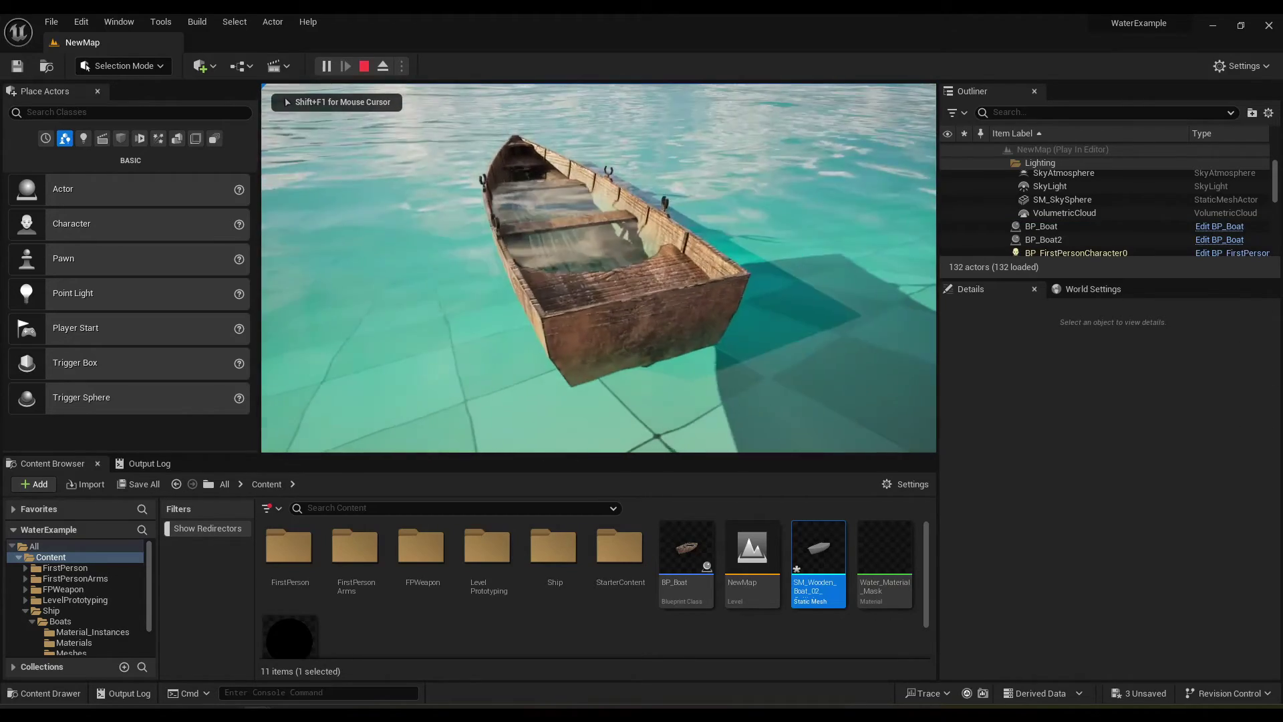
key("Escape")
Look up the Hidden in Game setting of the SM_Wooden_Boat_02_Collision component in the BP_Boat blueprint.
left_click(258, 710)
left_click(330, 647)
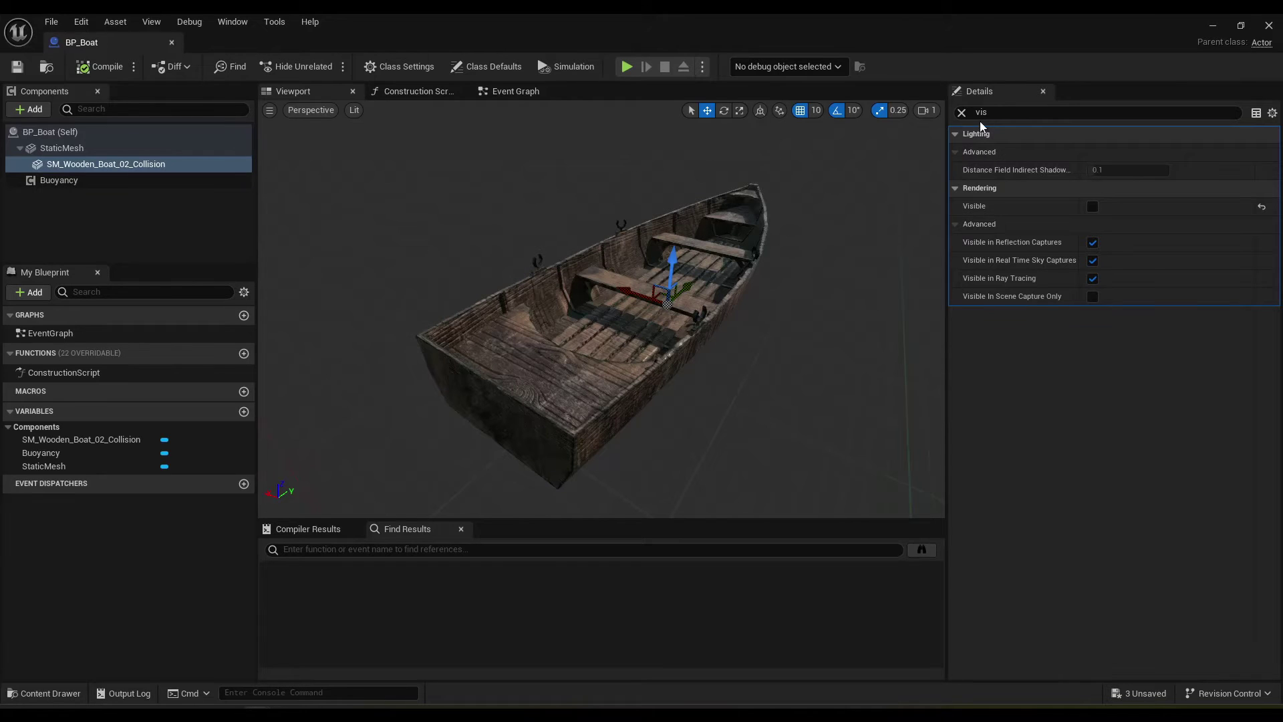
left_click(963, 113)
type("hudd")
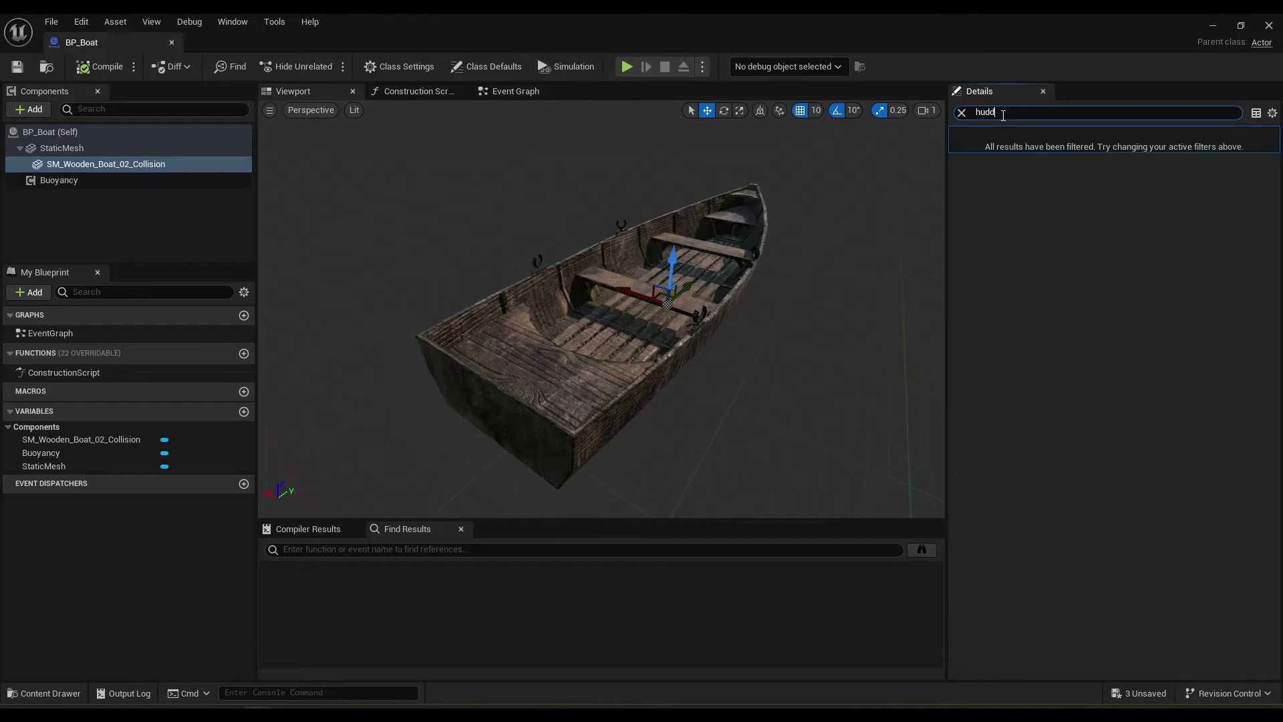
type("dde")
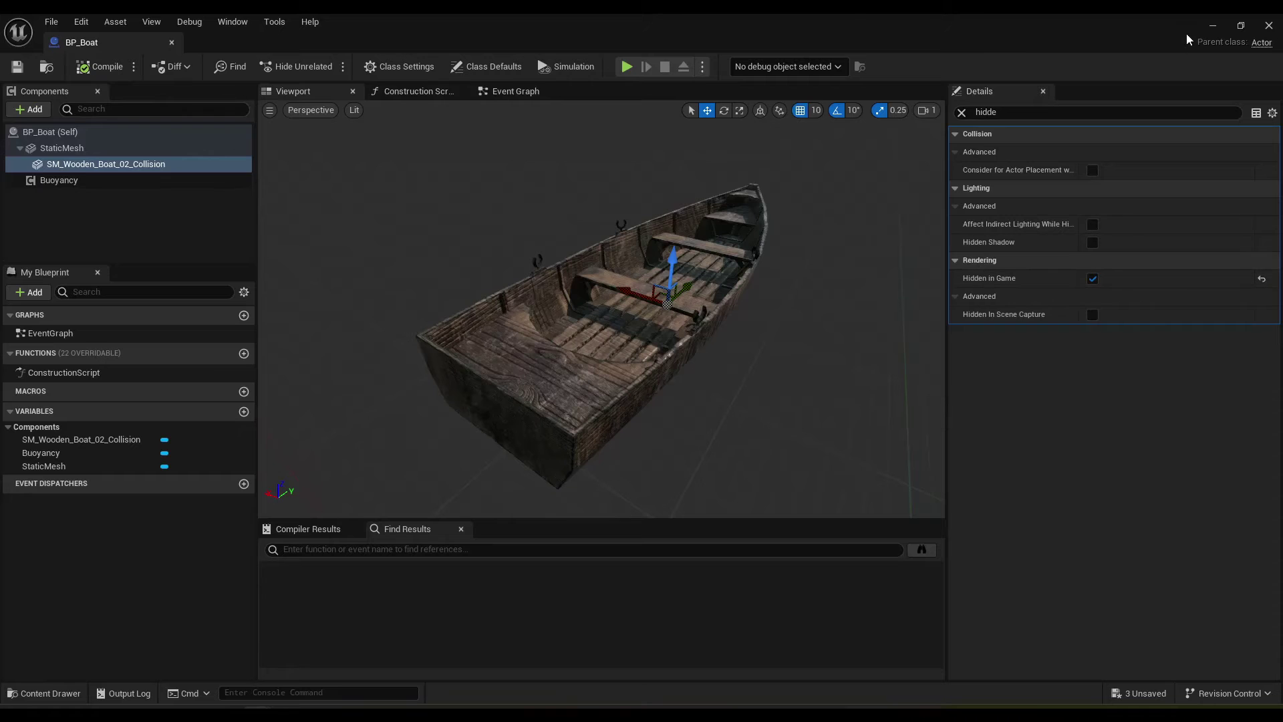
left_click(1212, 26)
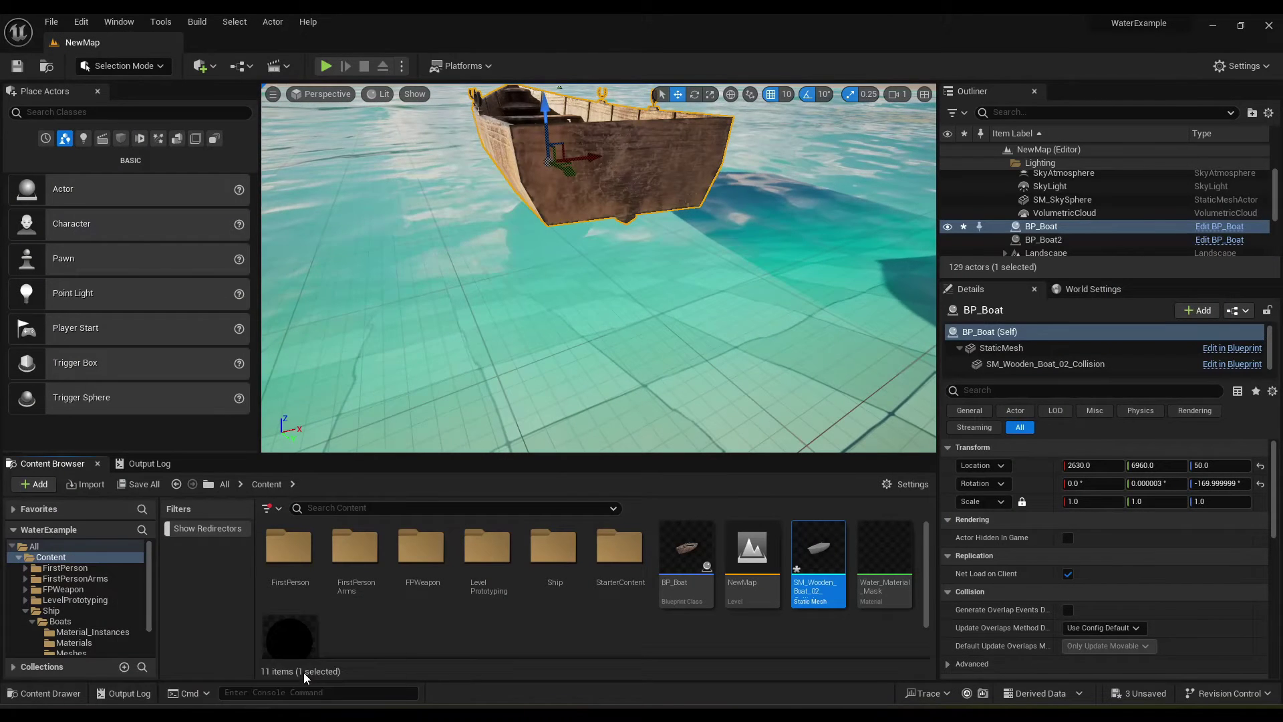
Turn on Visible for the SM_Wooden_Boat_02_Collision component in BP_Boat and return to the level.
left_click(304, 679)
type("v")
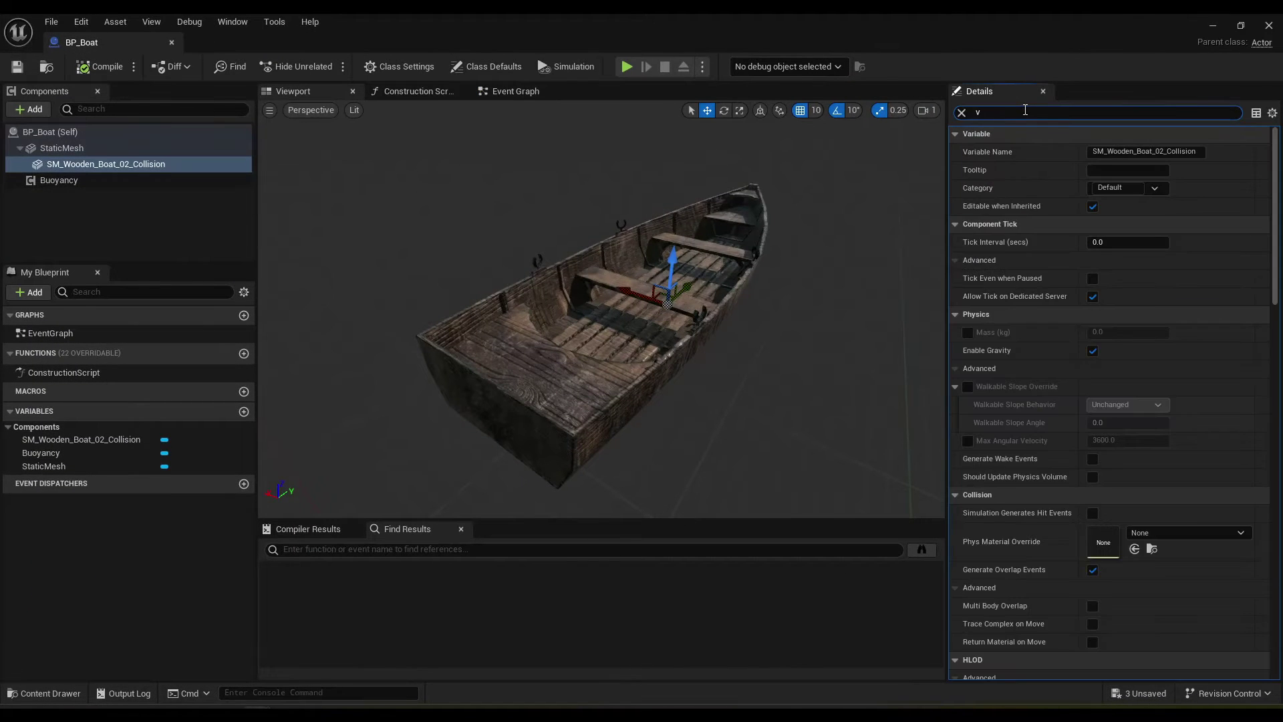
type("is")
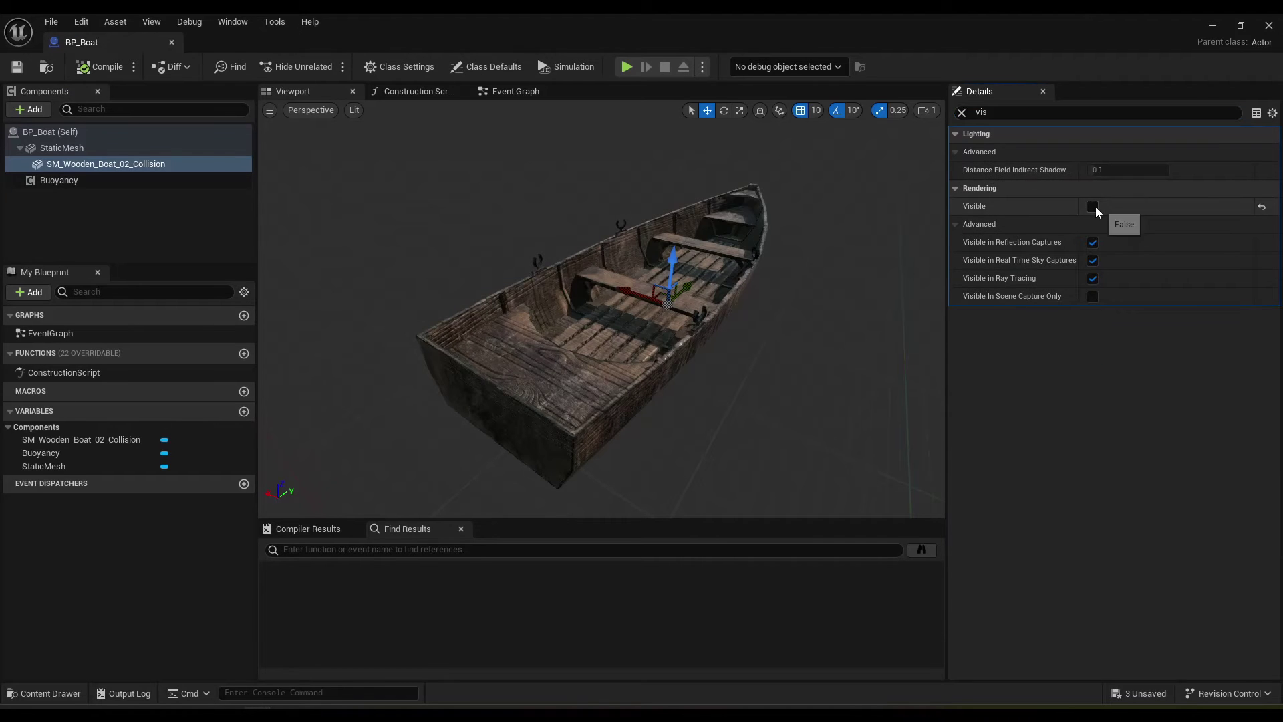
left_click(1093, 206)
left_click(1213, 26)
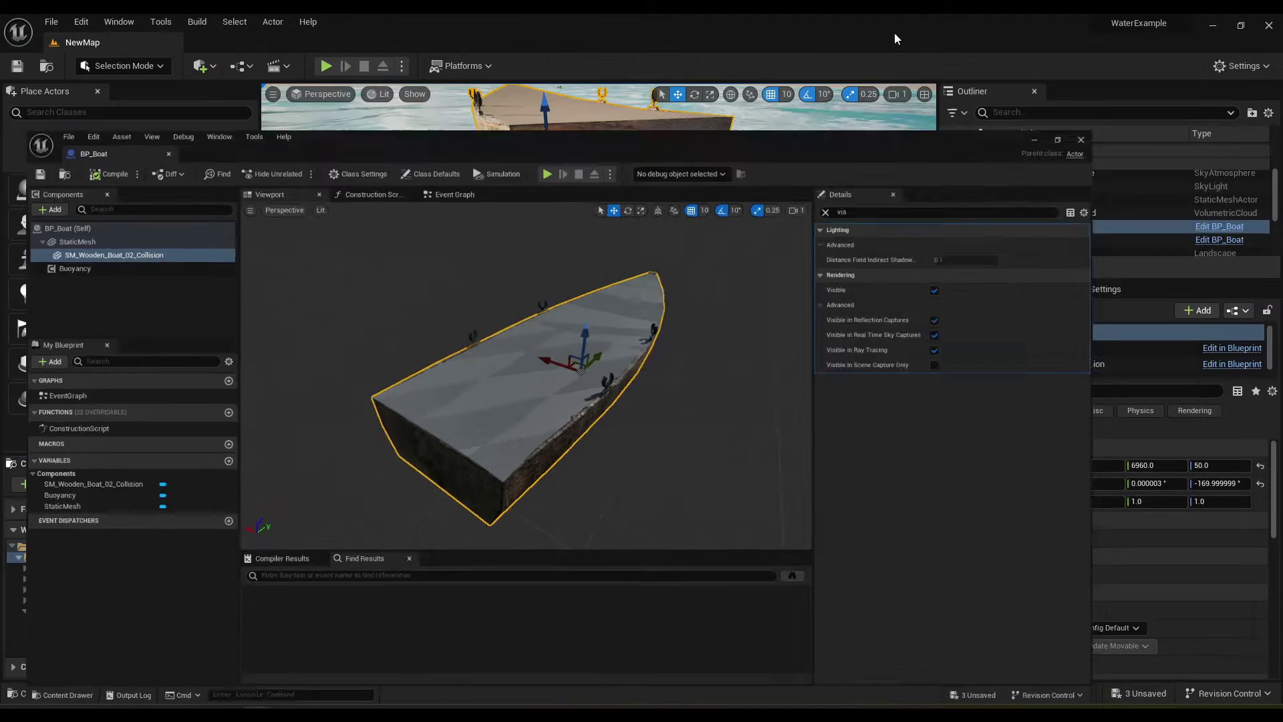
Play the level, move around the floating boat to inspect its interior for water, and stop playing.
key("alt+p")
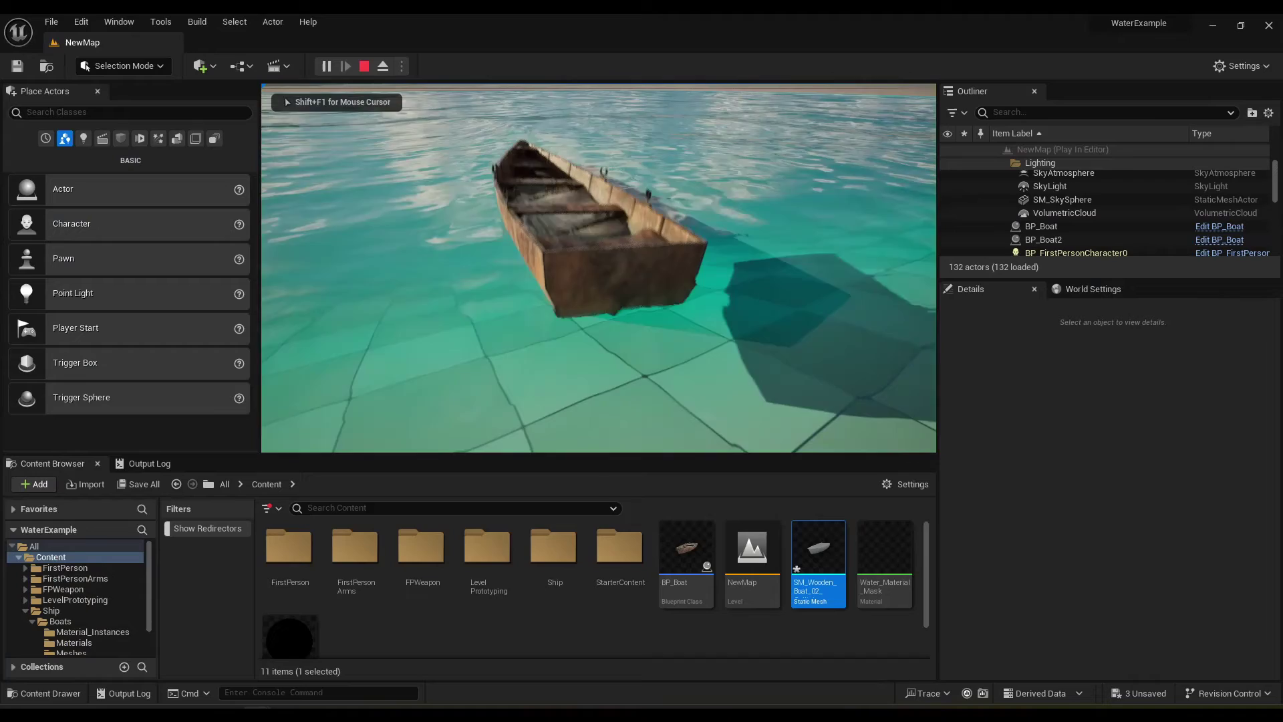
key("w")
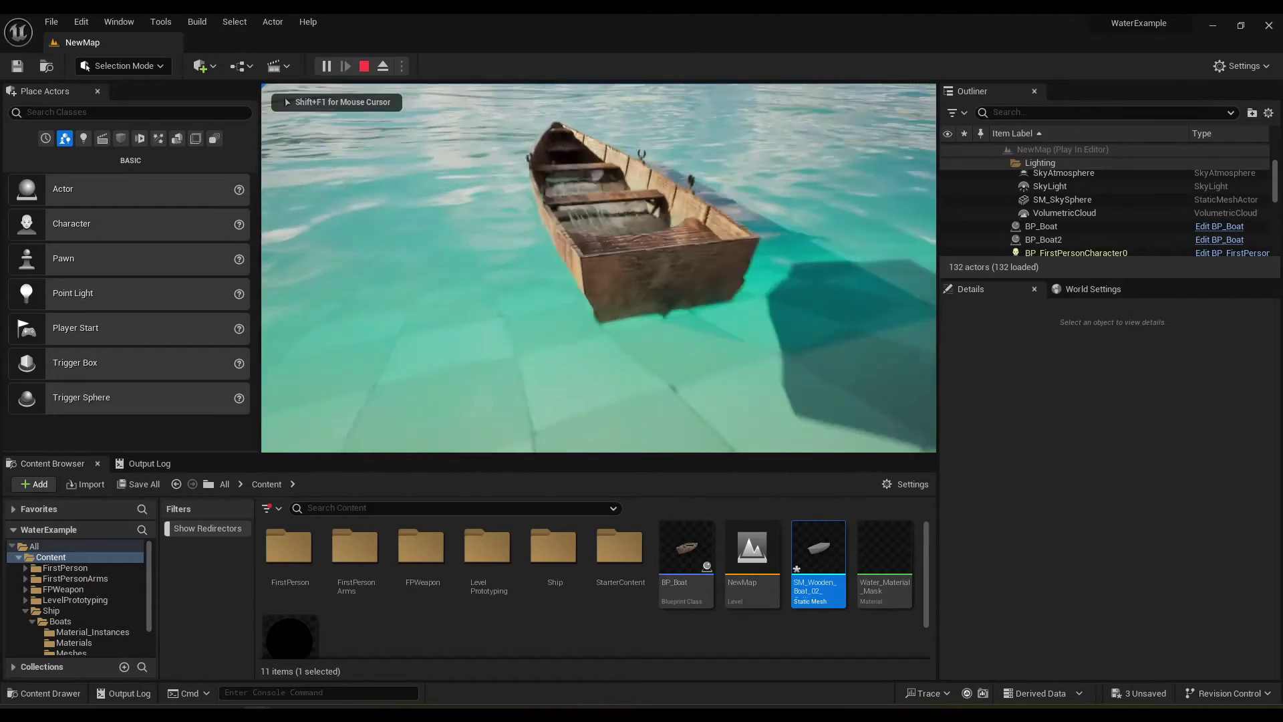
key("s")
key("Escape")
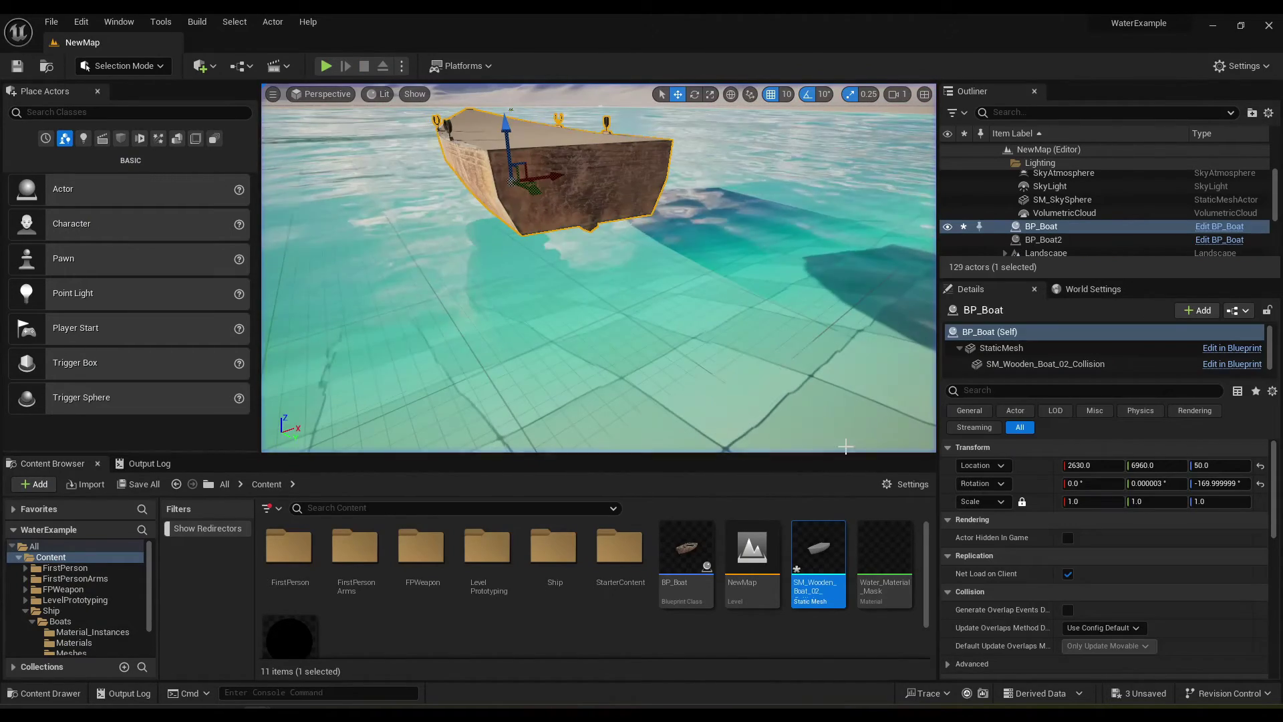
Create a new material named M_WaterMask in the Content folder.
left_click(769, 638)
right_click(769, 638)
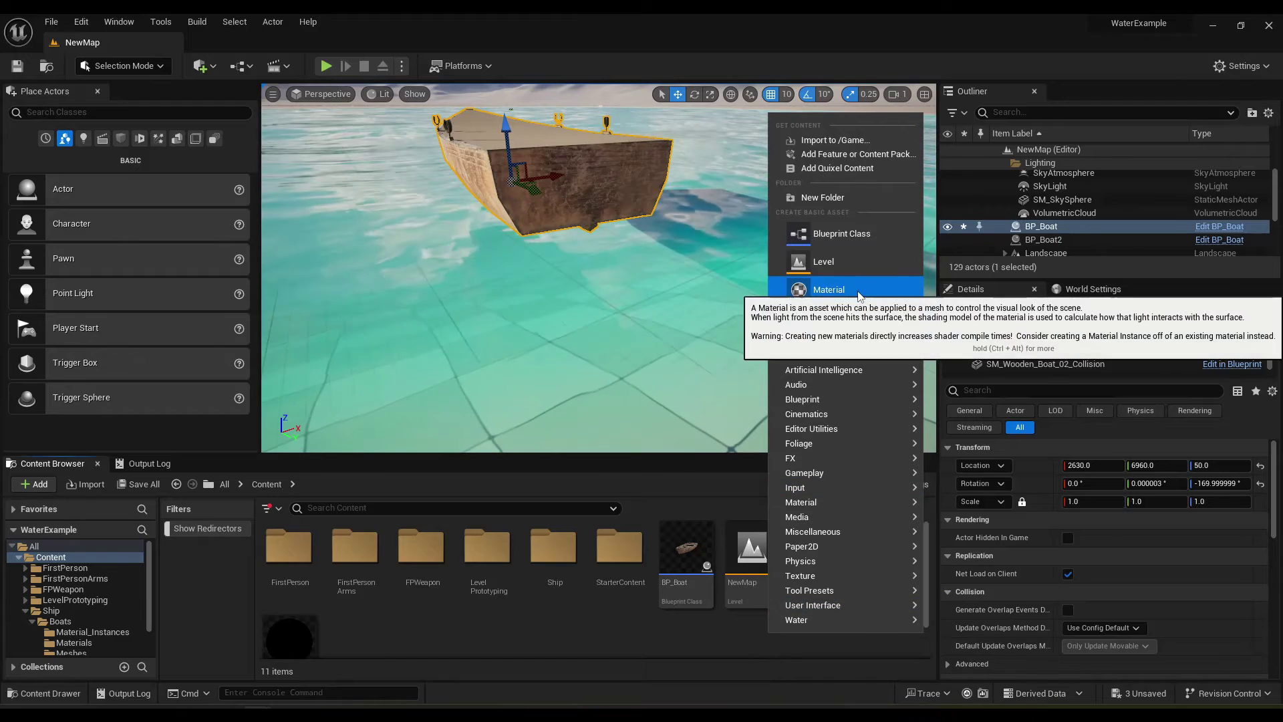
left_click(812, 287)
type("M_W")
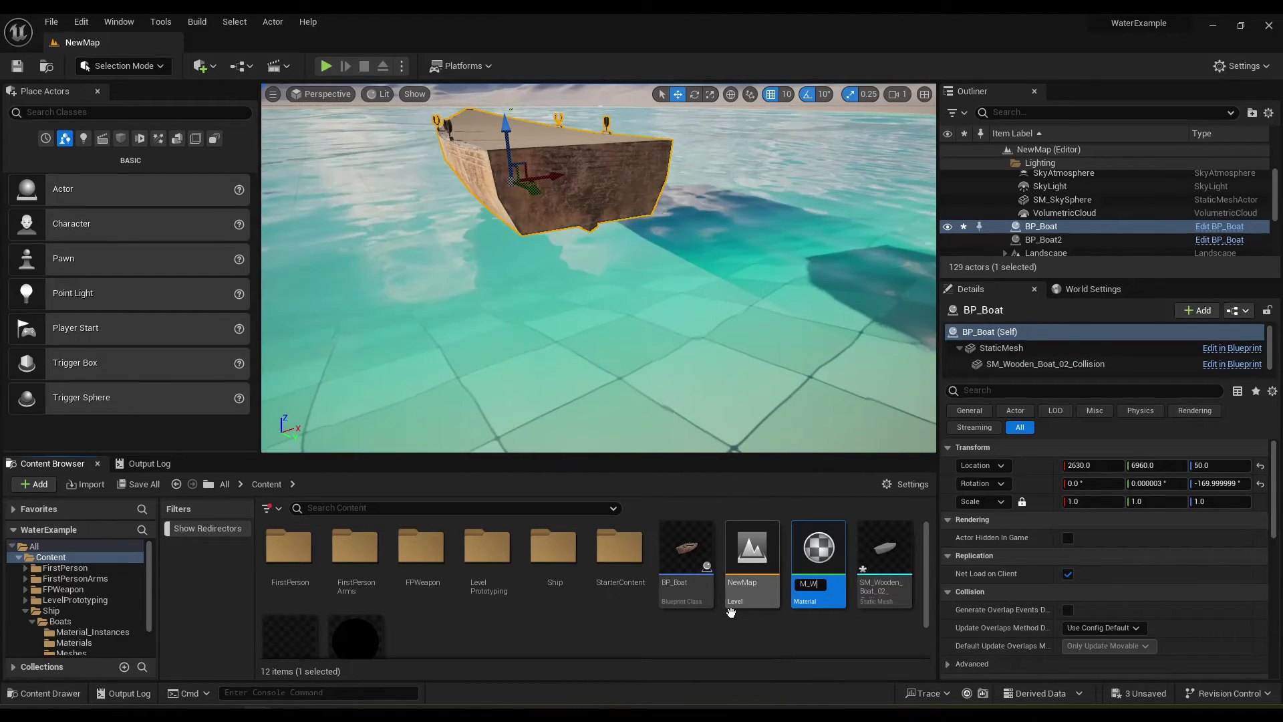
type("ater")
type("Mask")
key("Return")
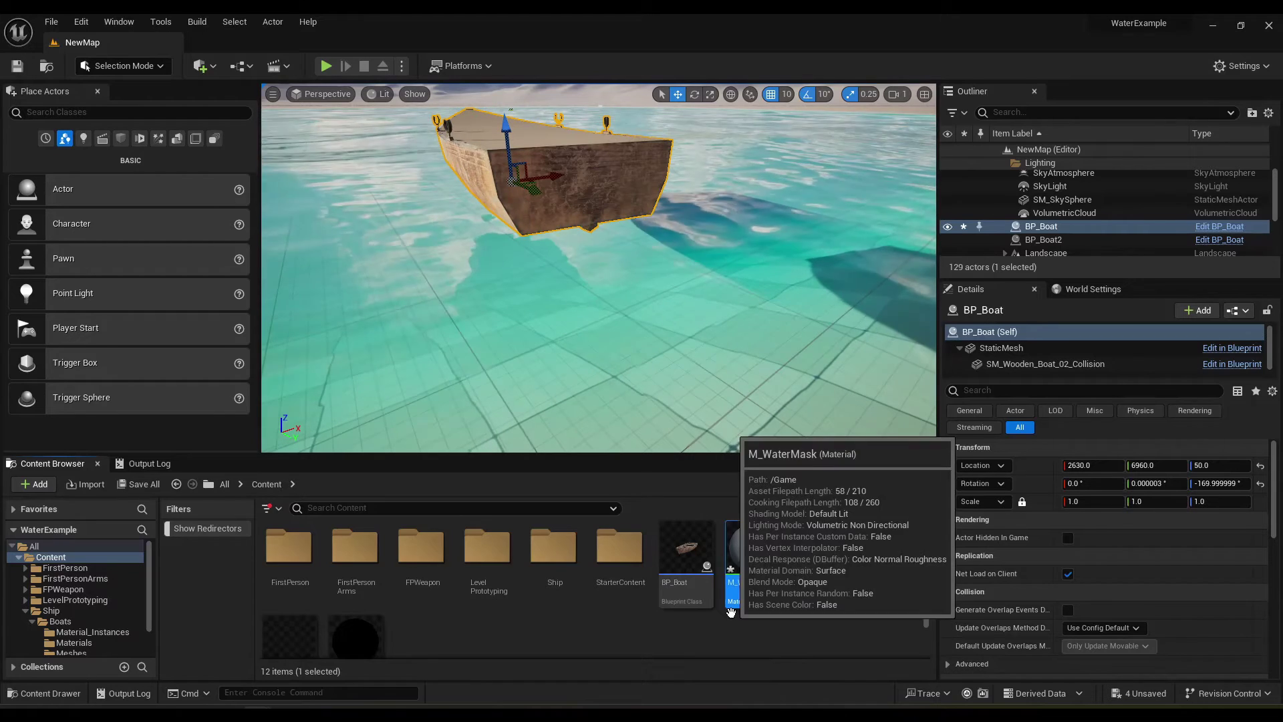
Open M_WaterMask in the material editor and set its Blend Mode to Masked.
double_click(751, 559)
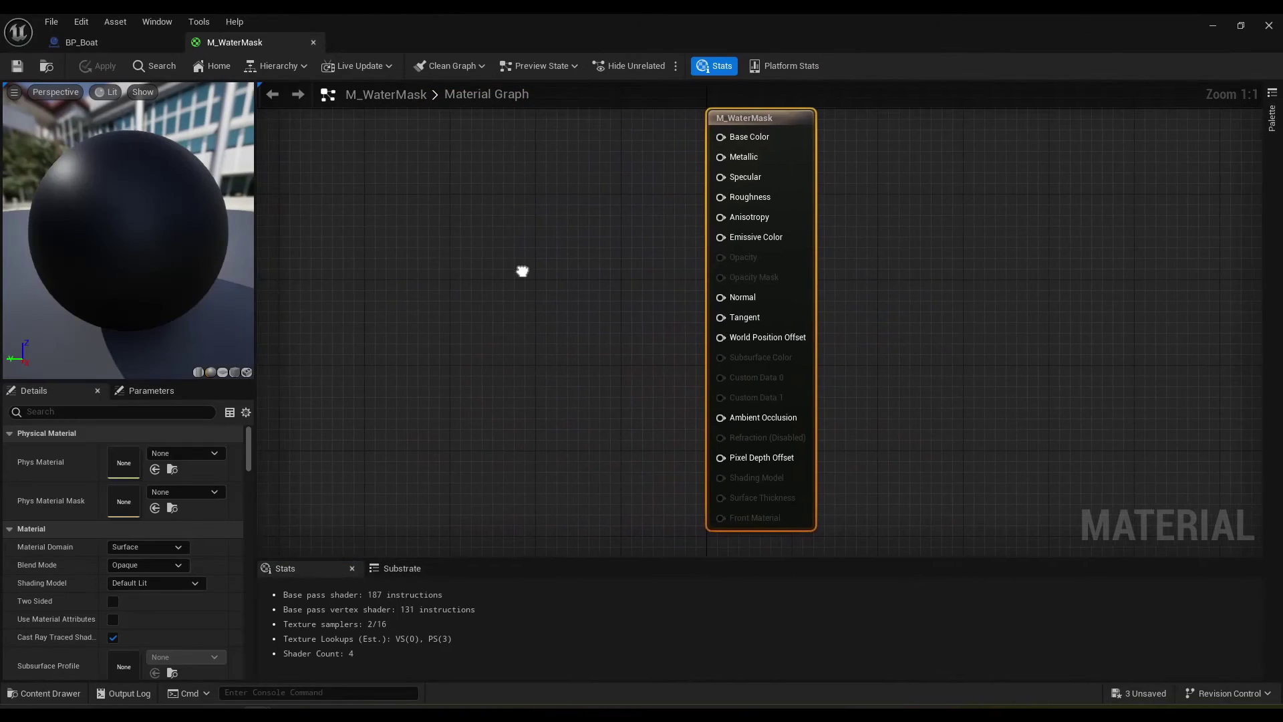
right_click_drag(565, 239, 621, 250)
scroll(621, 250, "down", 1)
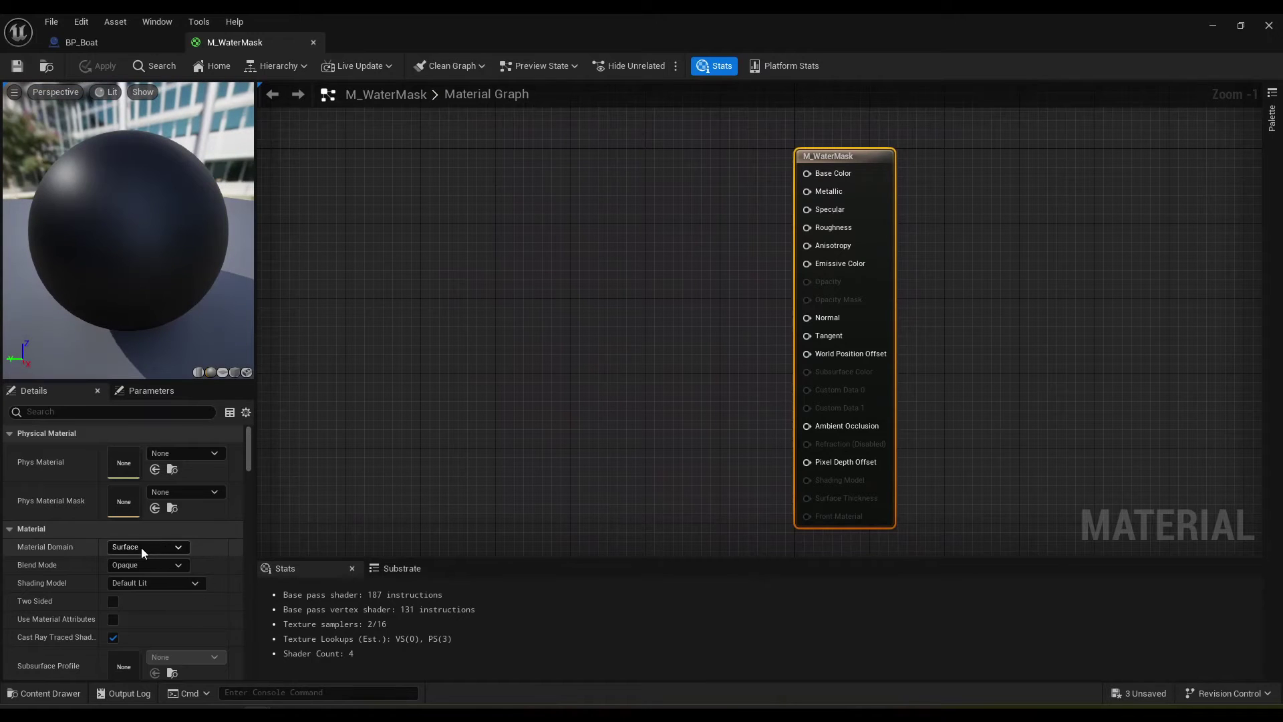
left_click(159, 566)
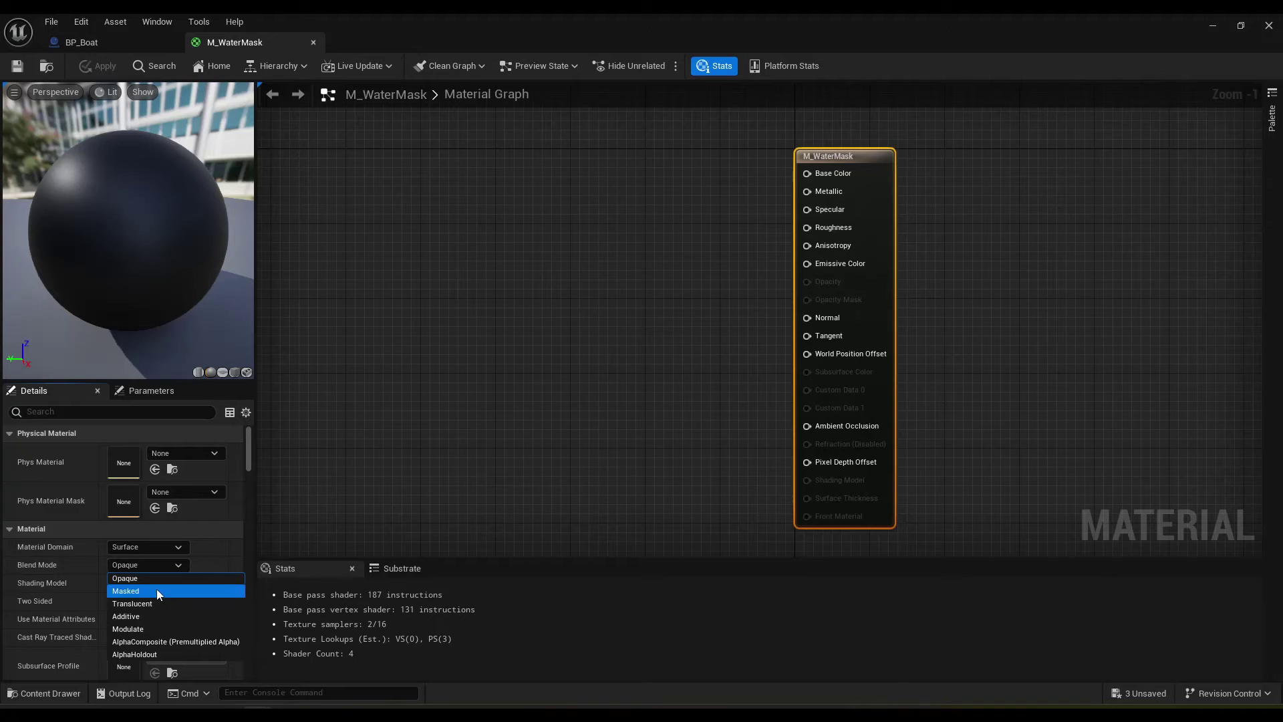
left_click(157, 589)
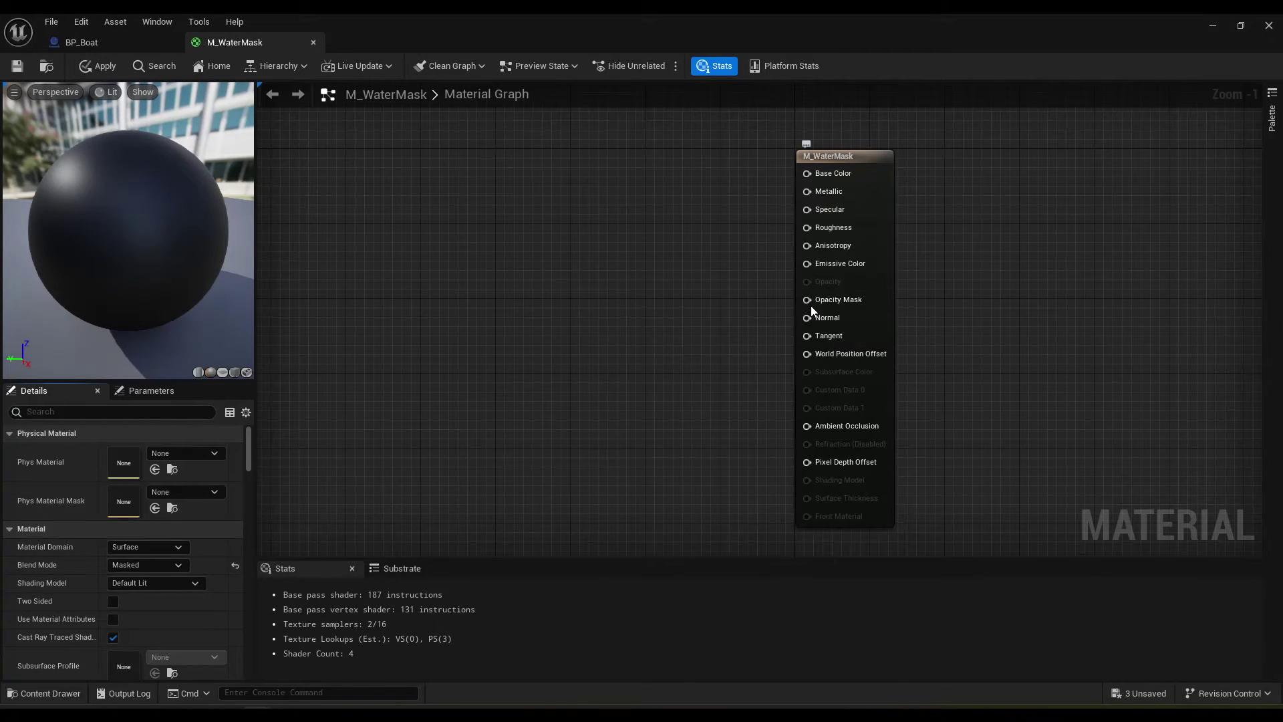
Feed the Opacity Mask with a new scalar parameter left at 0.0, straighten the connection, and apply and save M_WaterMask.
left_click_drag(807, 301, 540, 309)
type("sca")
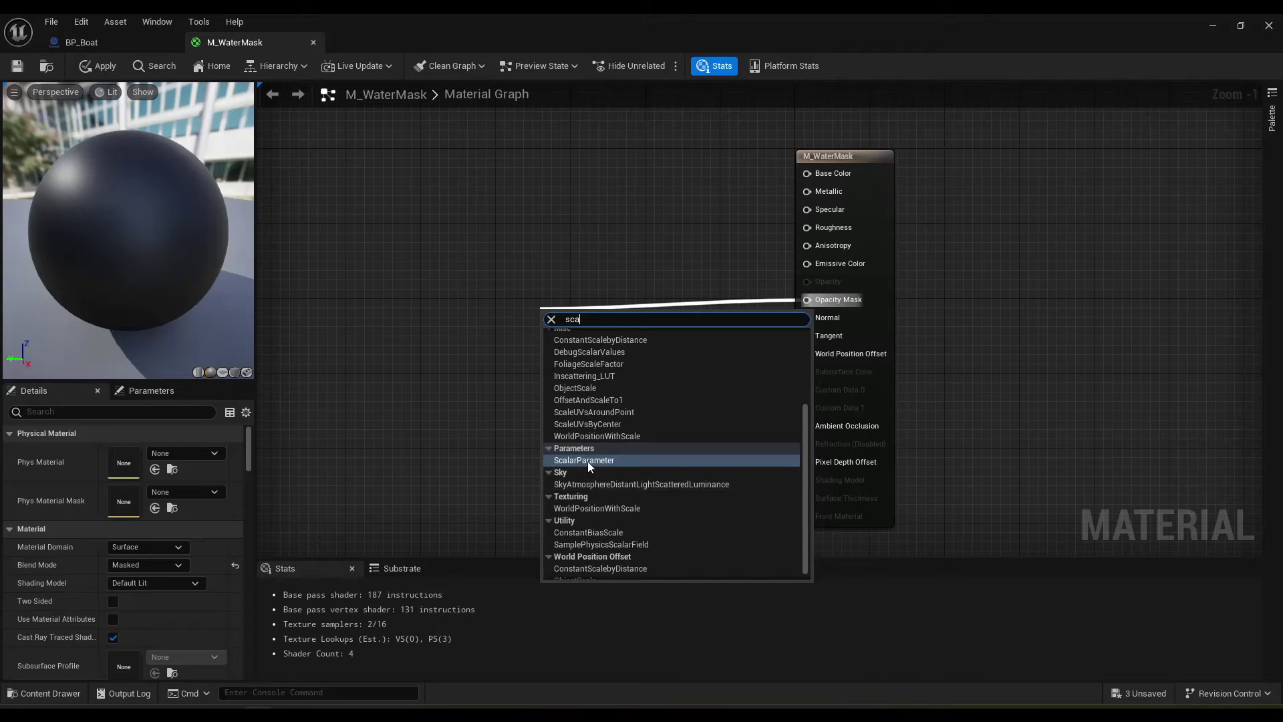
left_click(587, 461)
left_click(623, 281)
left_click(629, 302)
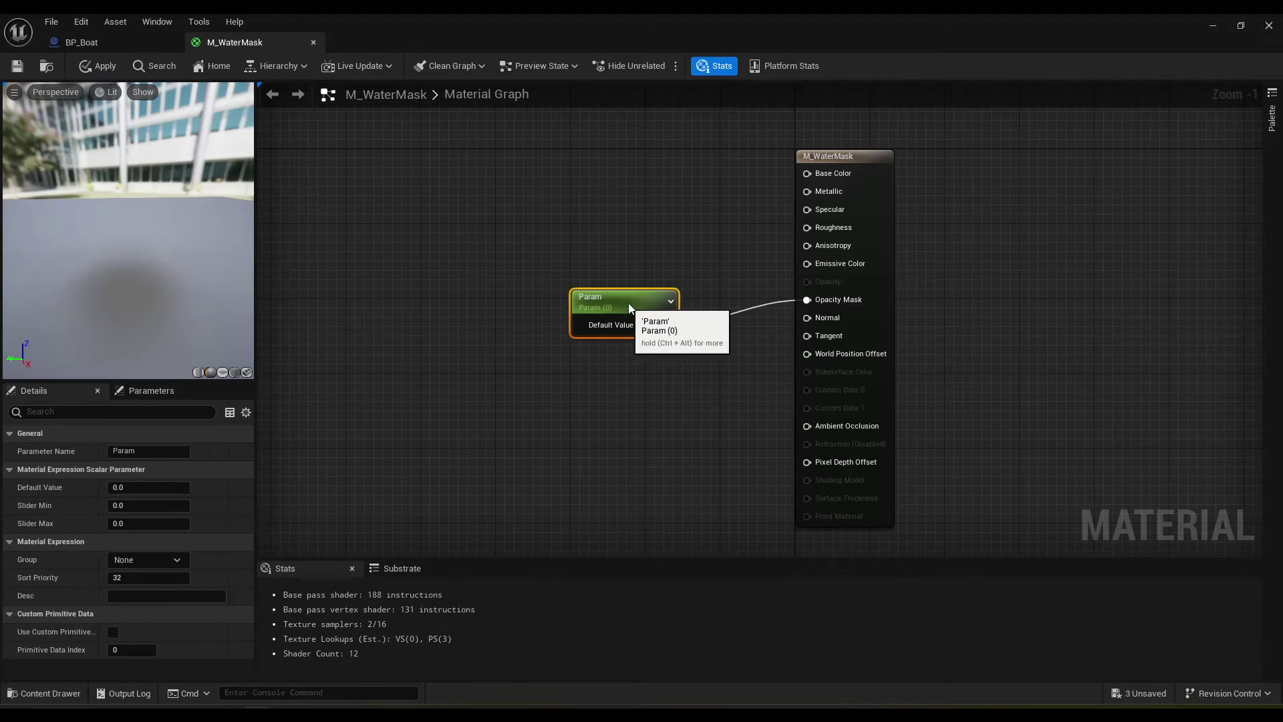
left_click_drag(628, 305, 647, 286)
left_click_drag(579, 243, 903, 380)
key("q")
left_click(535, 261)
left_click(93, 66)
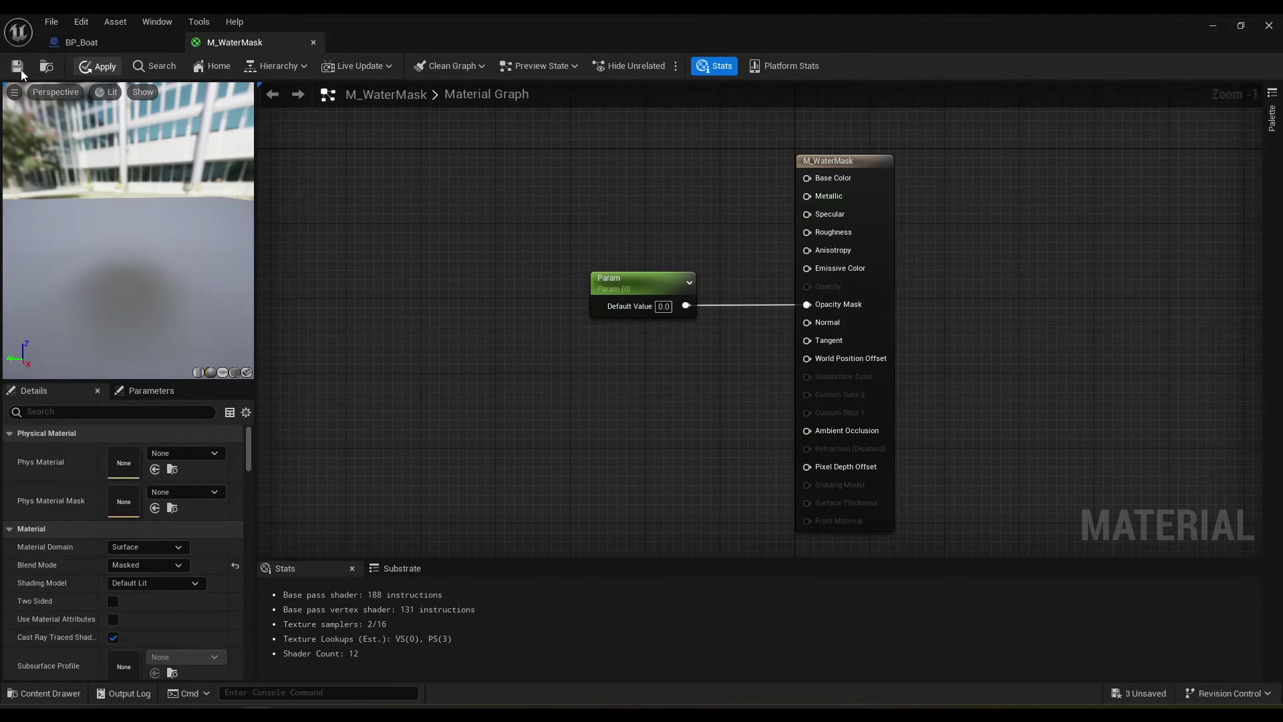
left_click(19, 67)
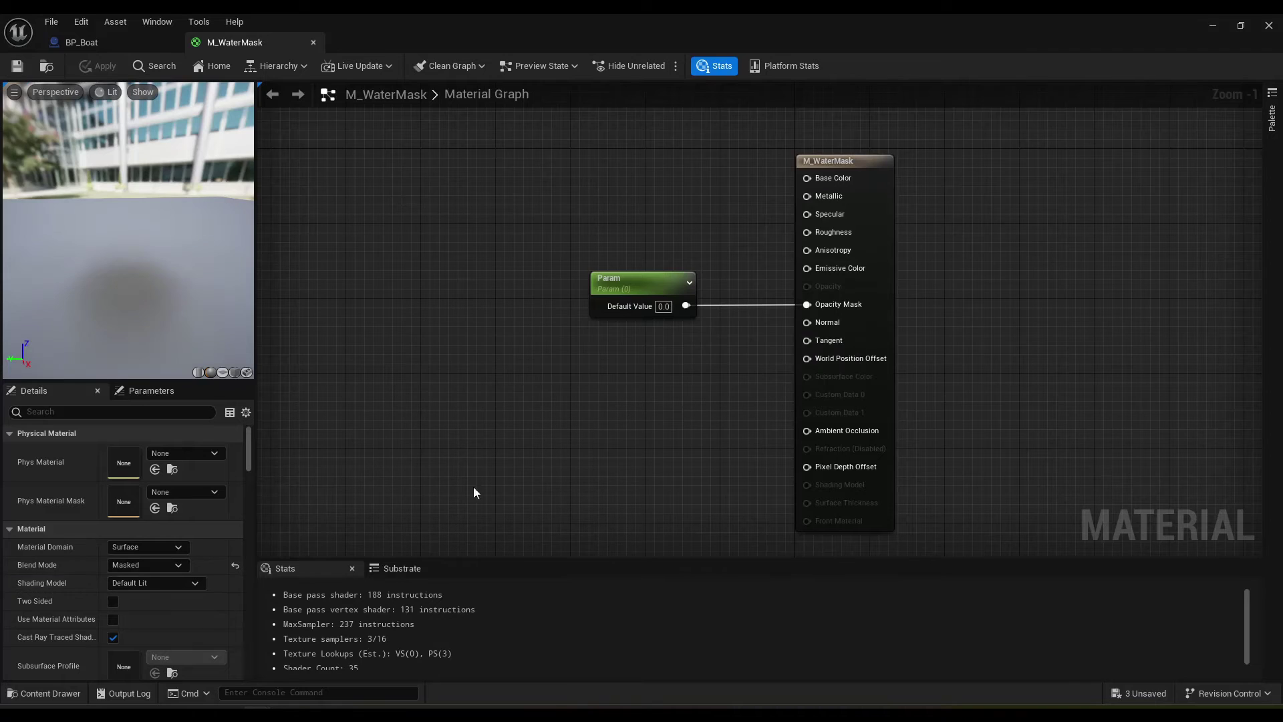
left_click_drag(616, 176, 869, 388)
left_click(680, 378)
left_click_drag(633, 199, 934, 424)
left_click(643, 377)
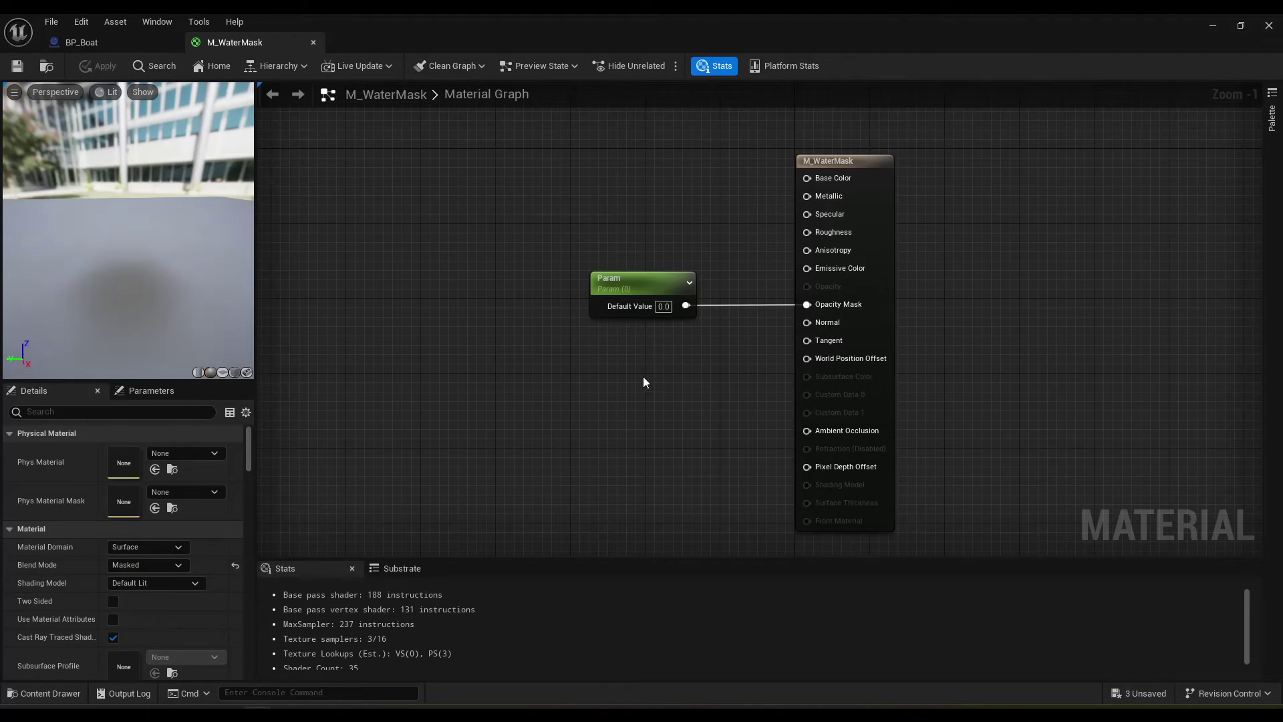
Set the Shading Model of M_WaterMask to Unlit, and apply and save the material.
left_click(144, 583)
left_click(147, 584)
left_click(149, 566)
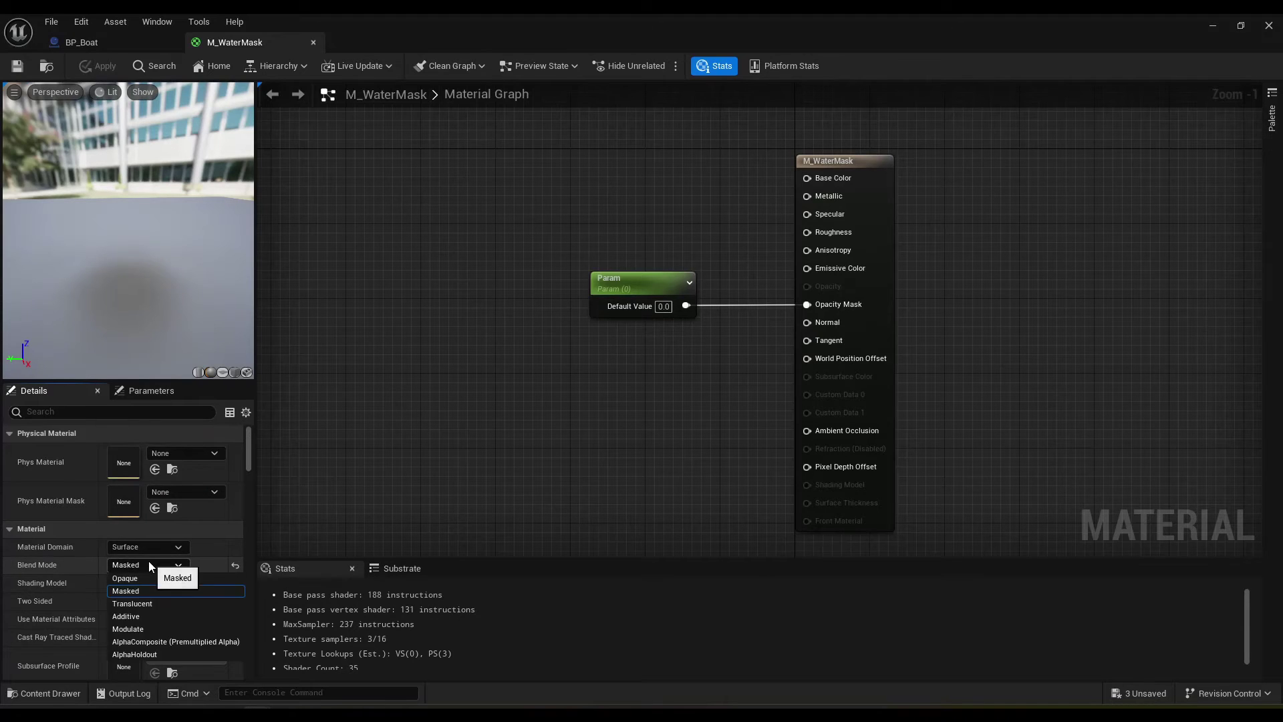
left_click(155, 583)
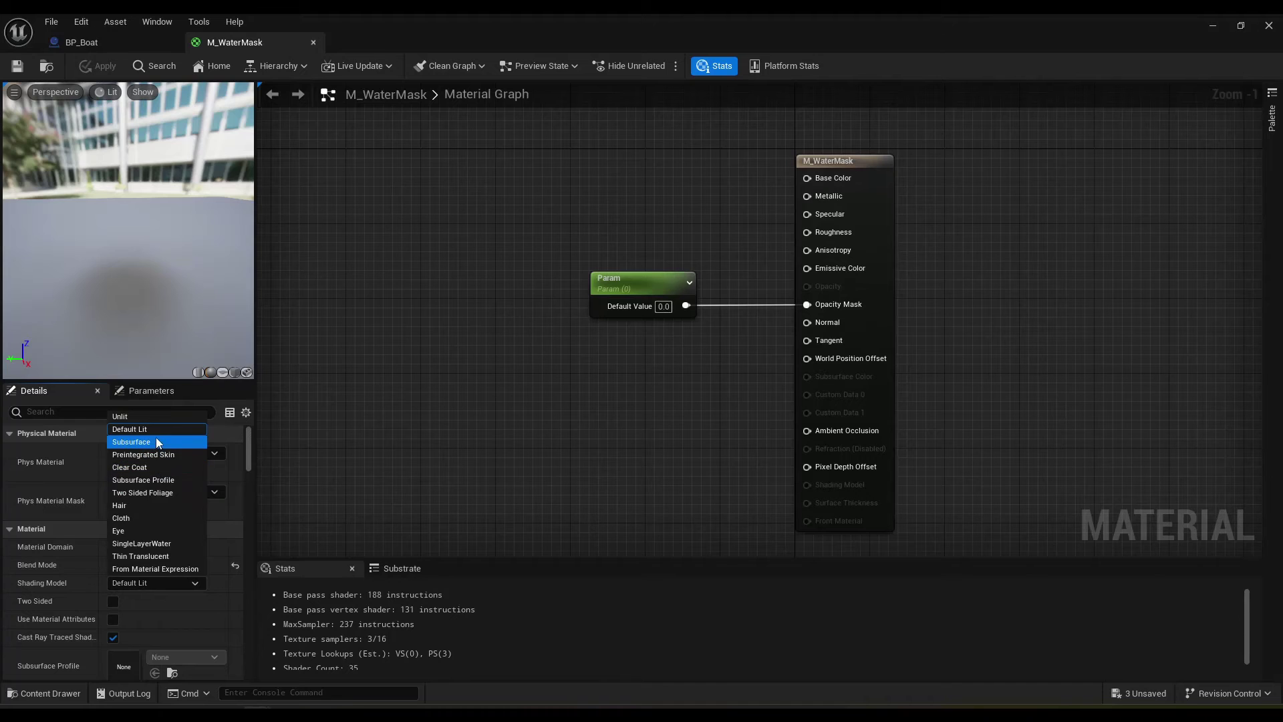
left_click(154, 416)
left_click(100, 67)
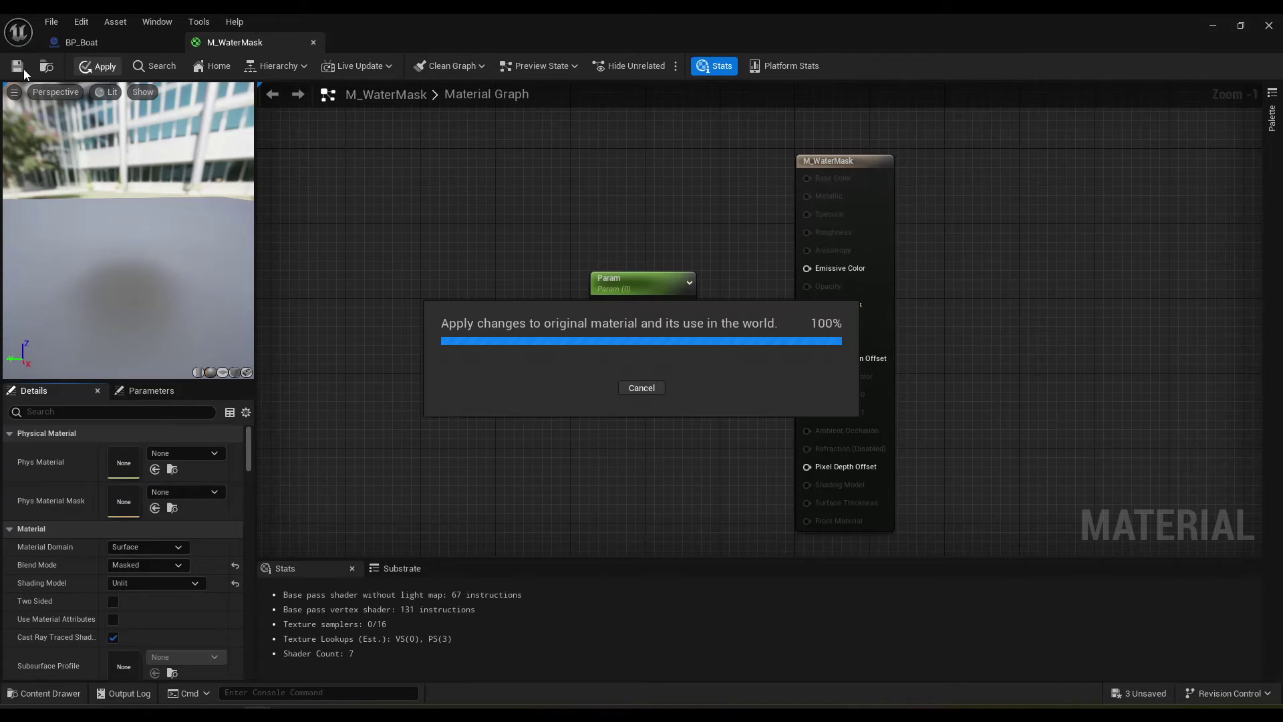
left_click(19, 67)
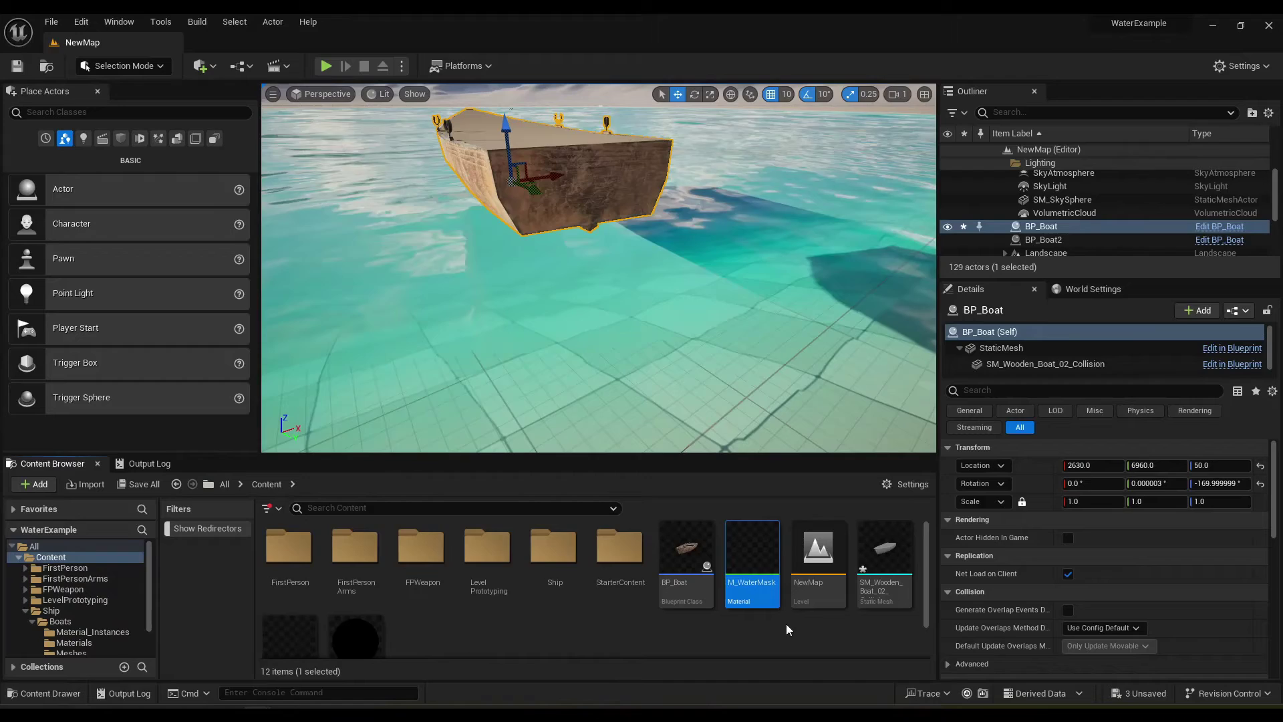
Open the SM_Wooden_Boat_02_Collision static mesh and assign Water_Material_Mask to its Element 0 material slot.
double_click(888, 569)
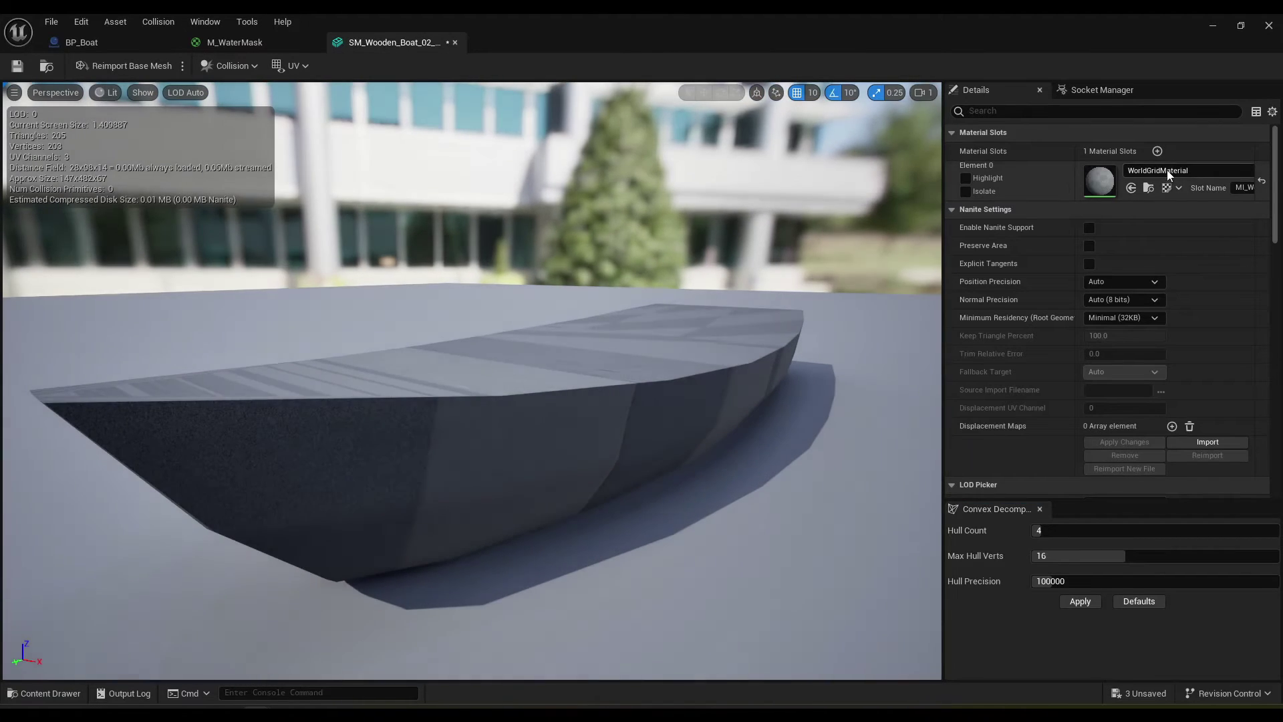
left_click(1167, 171)
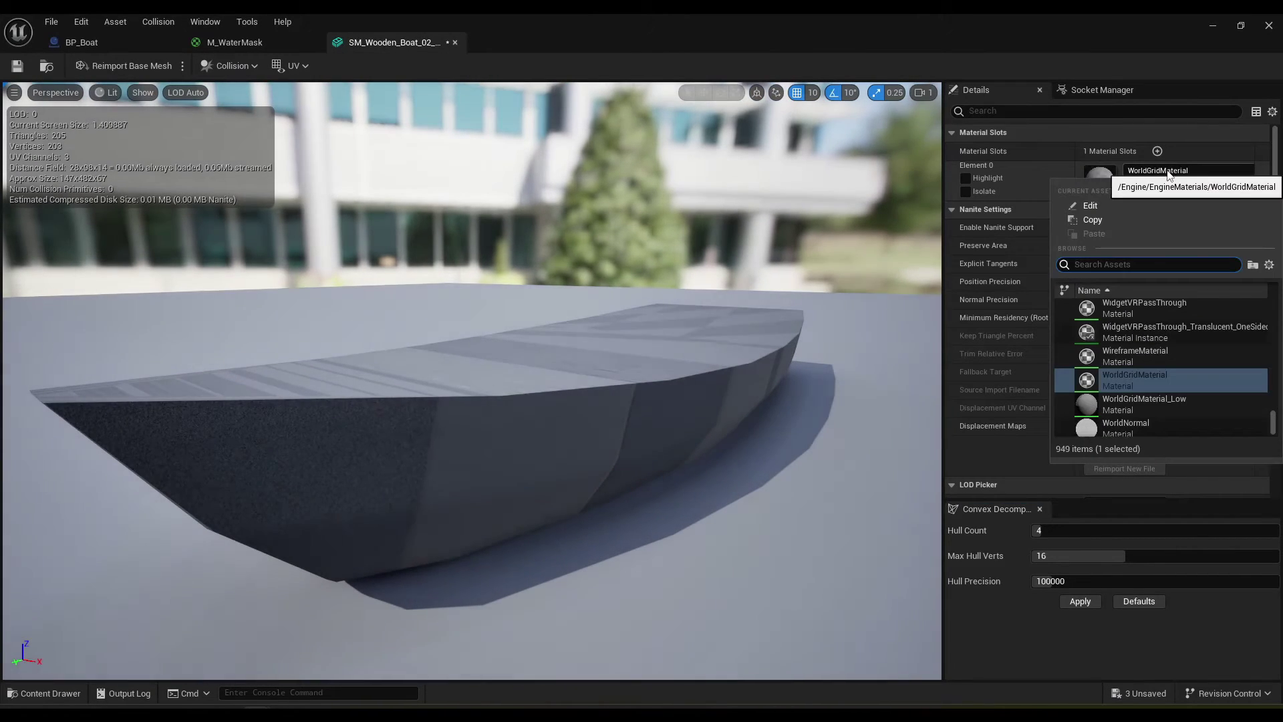
type("mask")
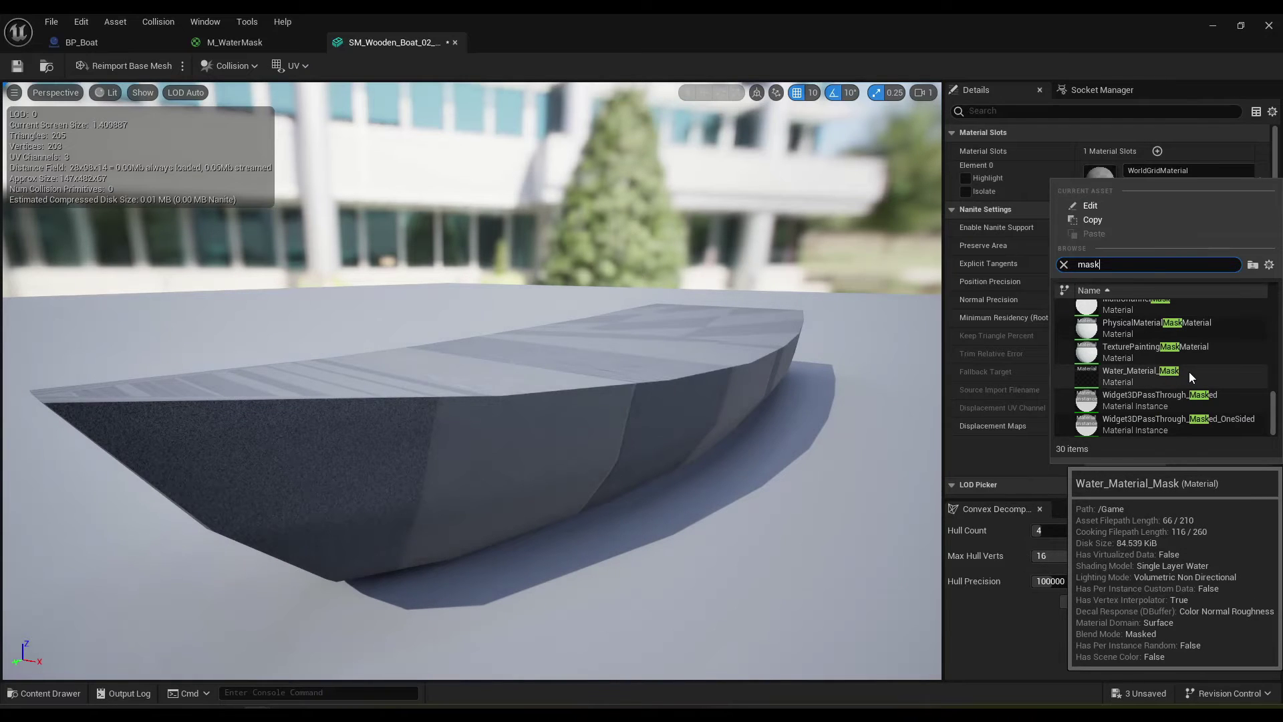
scroll(1189, 371, "up", 3)
scroll(1189, 372, "down", 3)
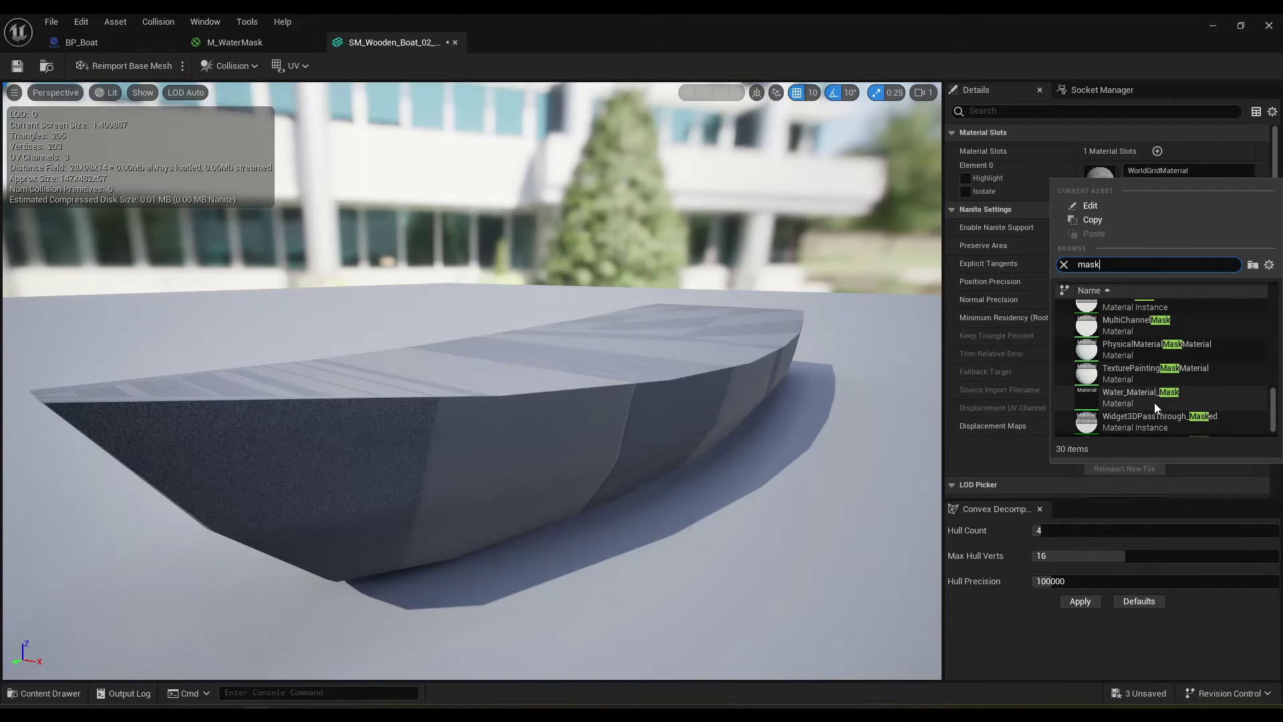
left_click(1138, 398)
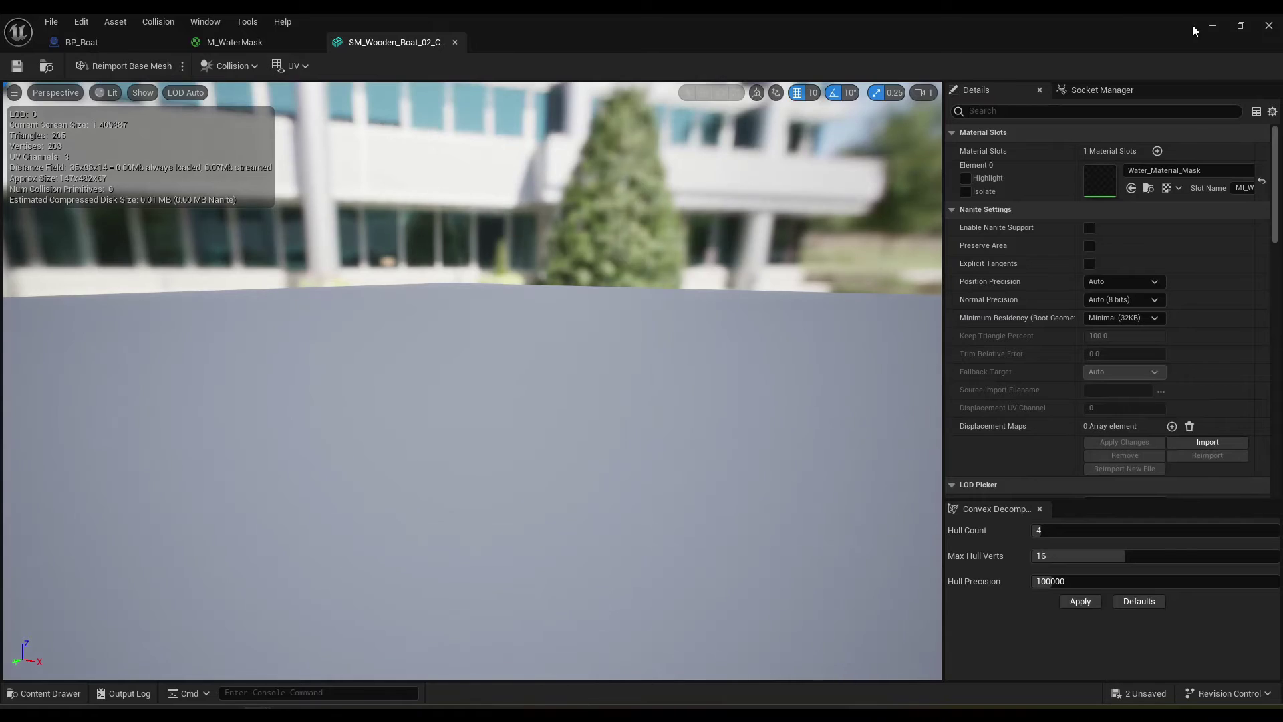
Assign M_WaterMask to the Element 0 material slot of the SM_Wooden_Boat_02_Collision mesh.
left_click(1194, 172)
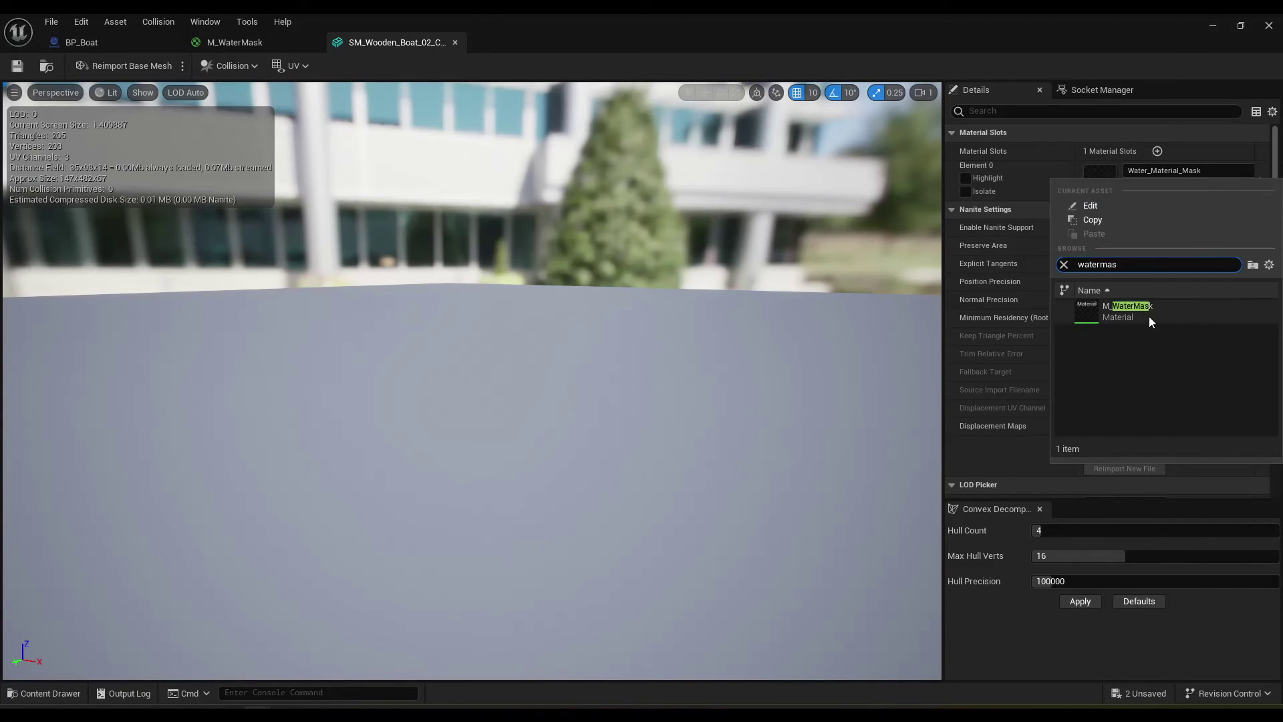
left_click(1129, 314)
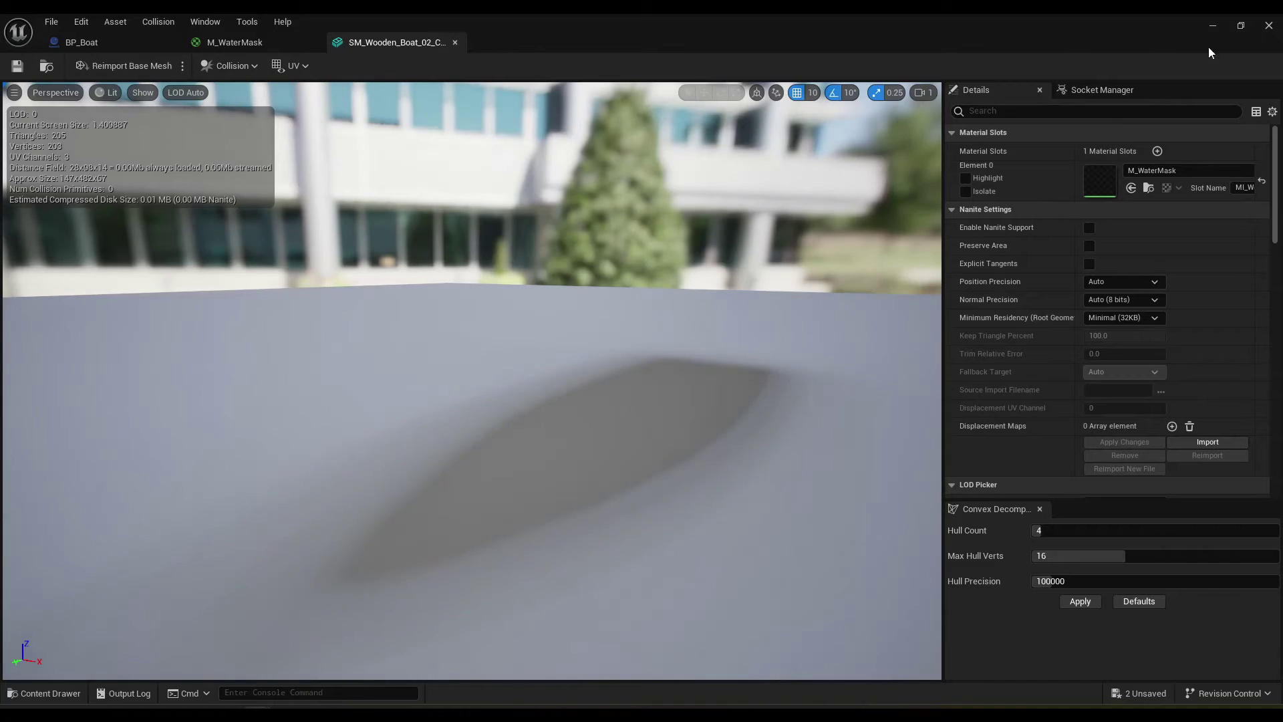
Run a brief play test of the level to check the masking of water inside the boat.
left_click(1213, 27)
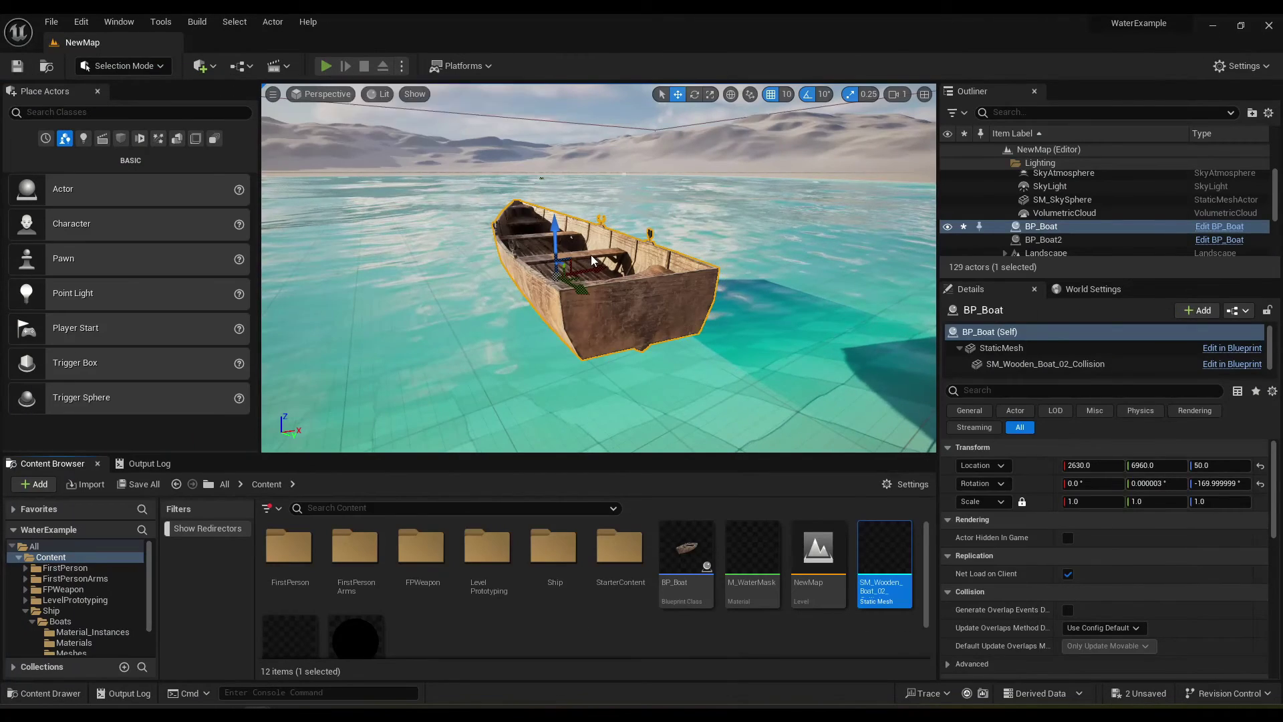
key("alt+p")
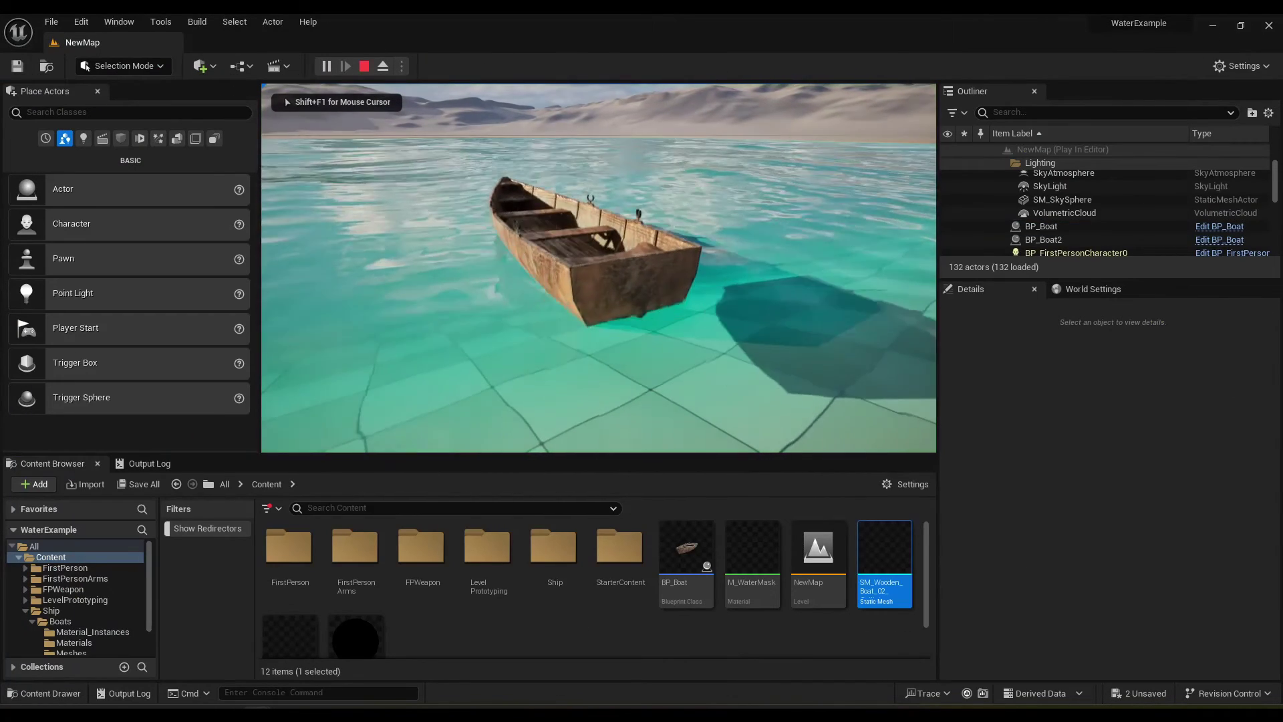
key("Escape")
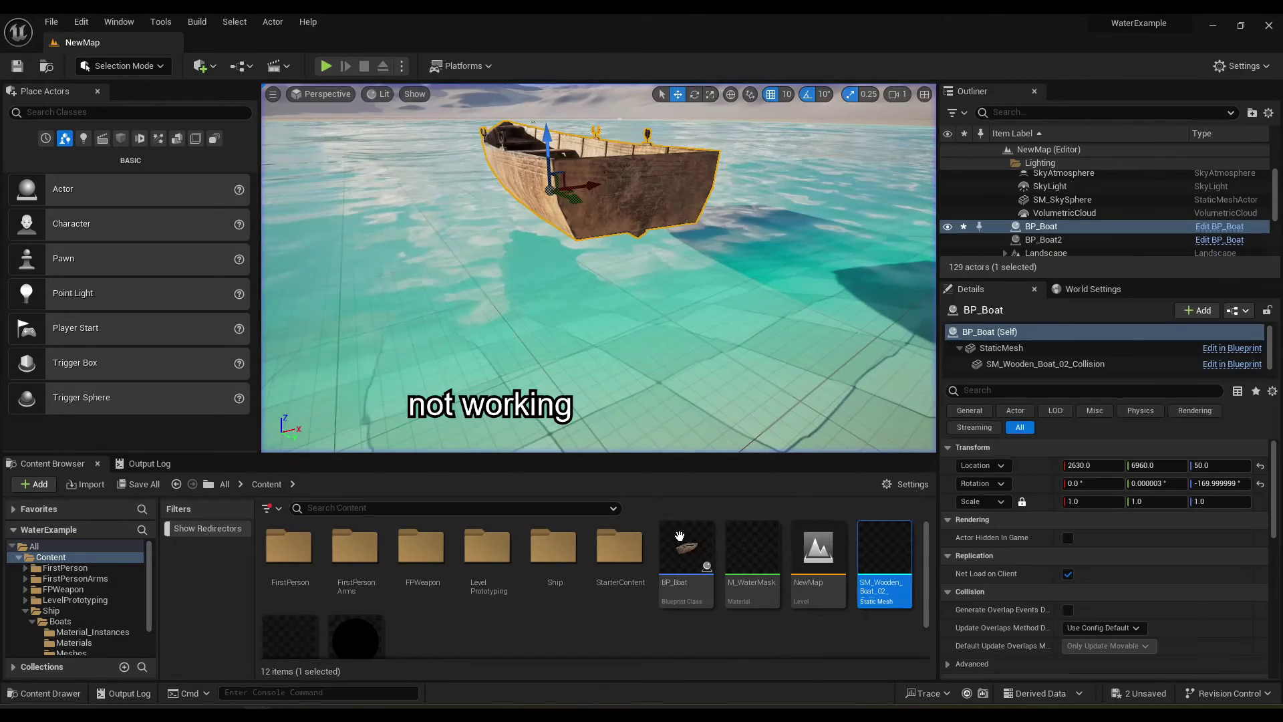
Open BP_Boat and review the visibility and hidden-in-game settings of the SM_Wooden_Boat_02_Collision component.
double_click(681, 544)
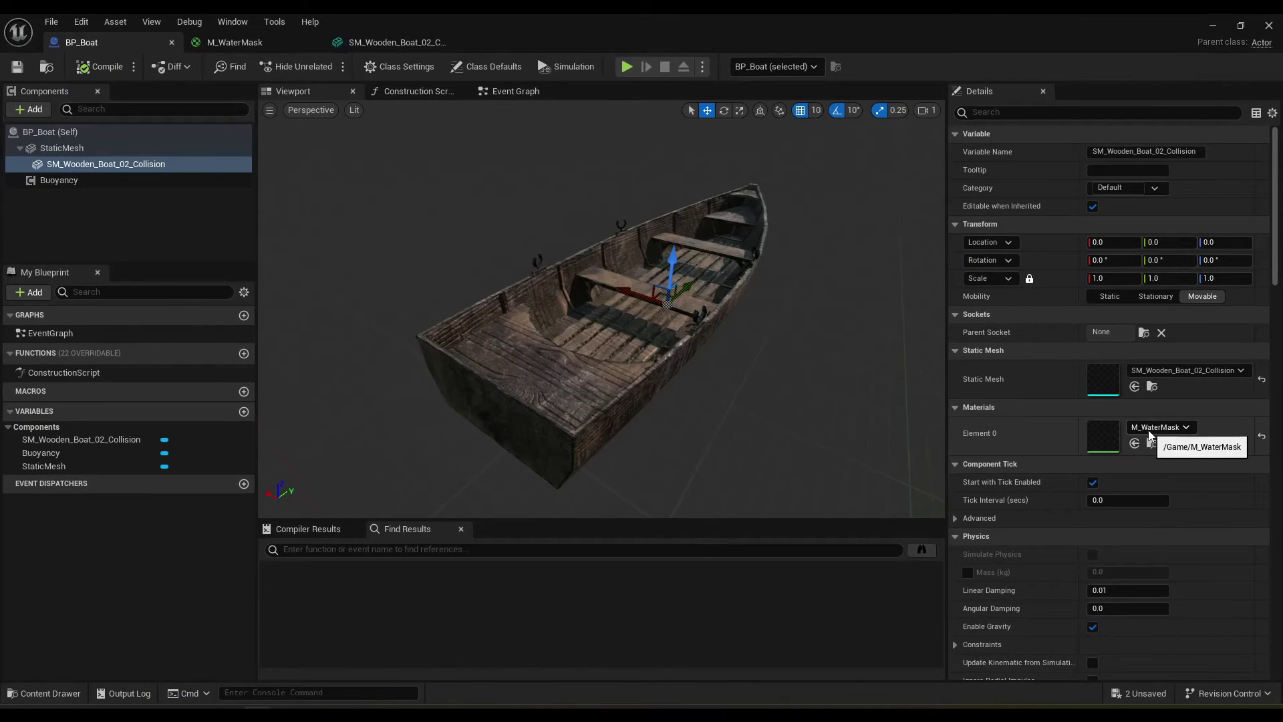
left_click(109, 153)
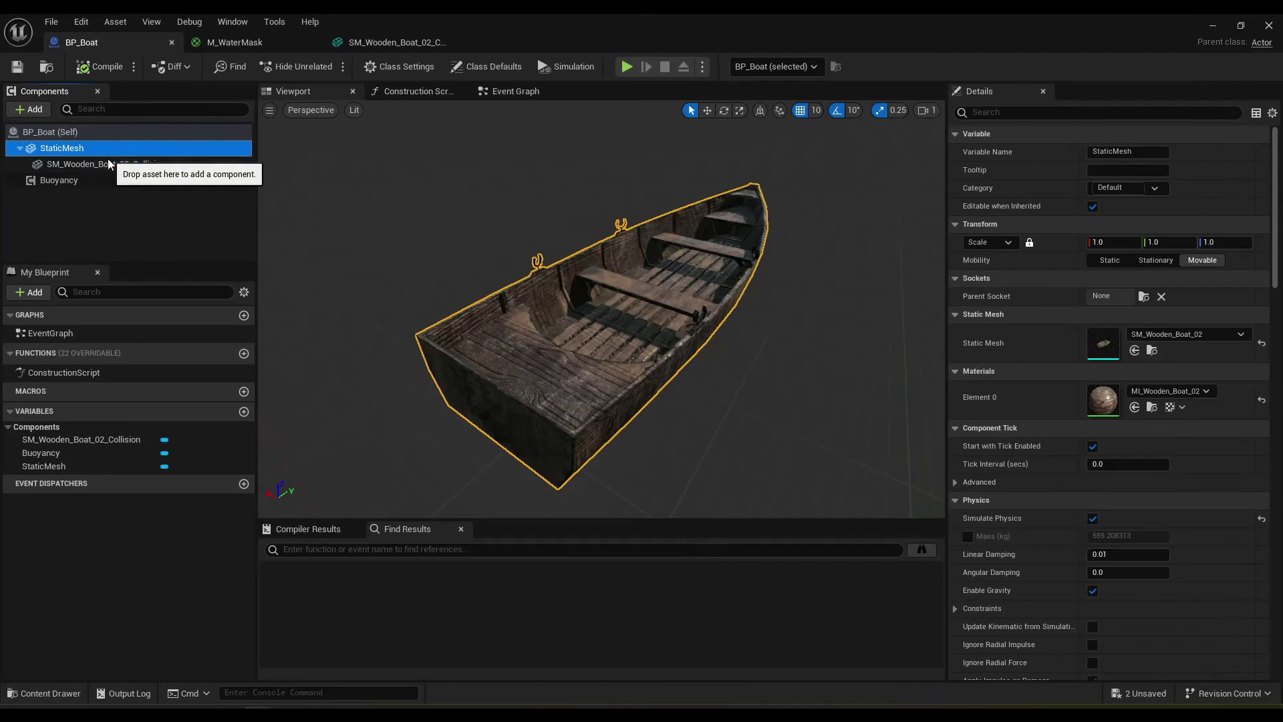
left_click(120, 164)
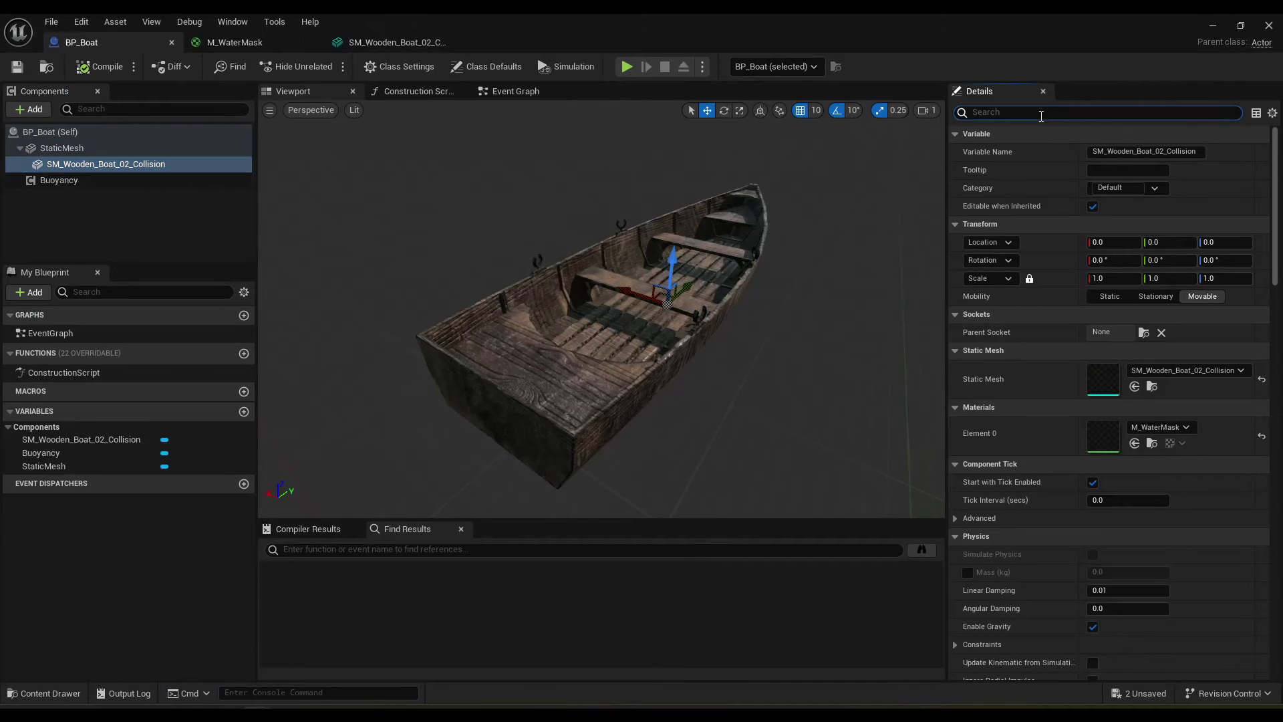
type("vis")
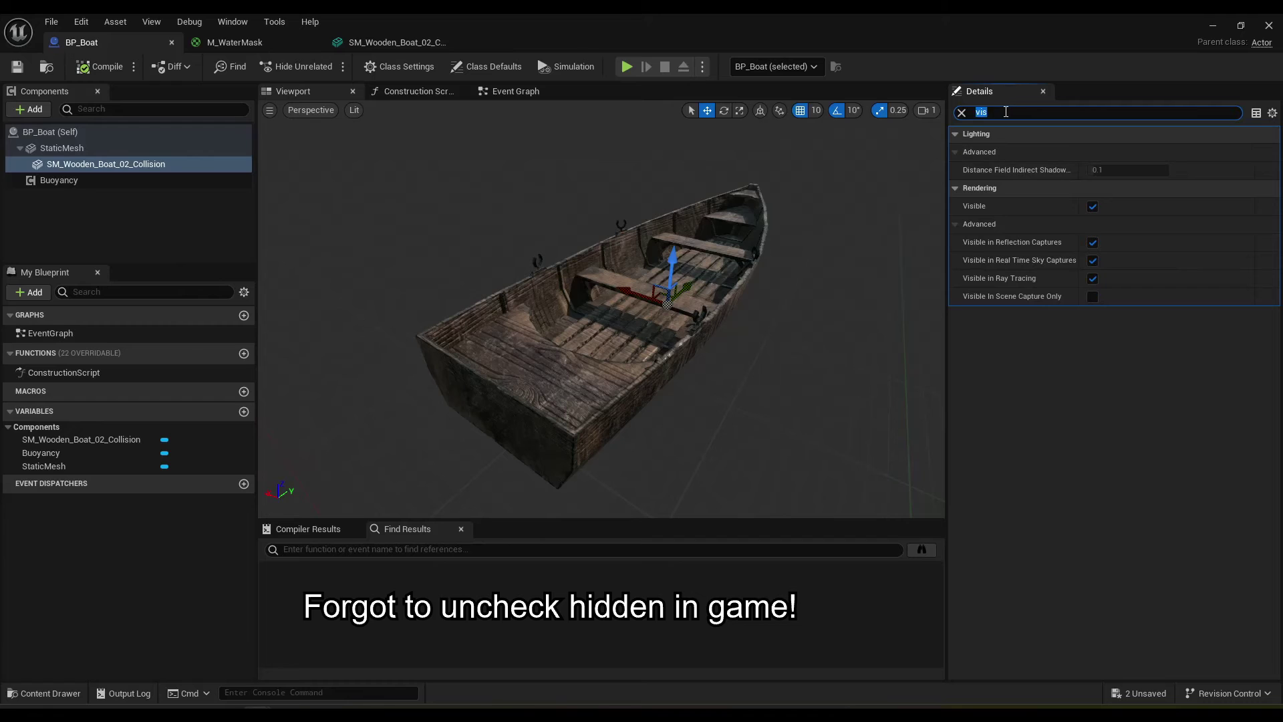
type("hidd")
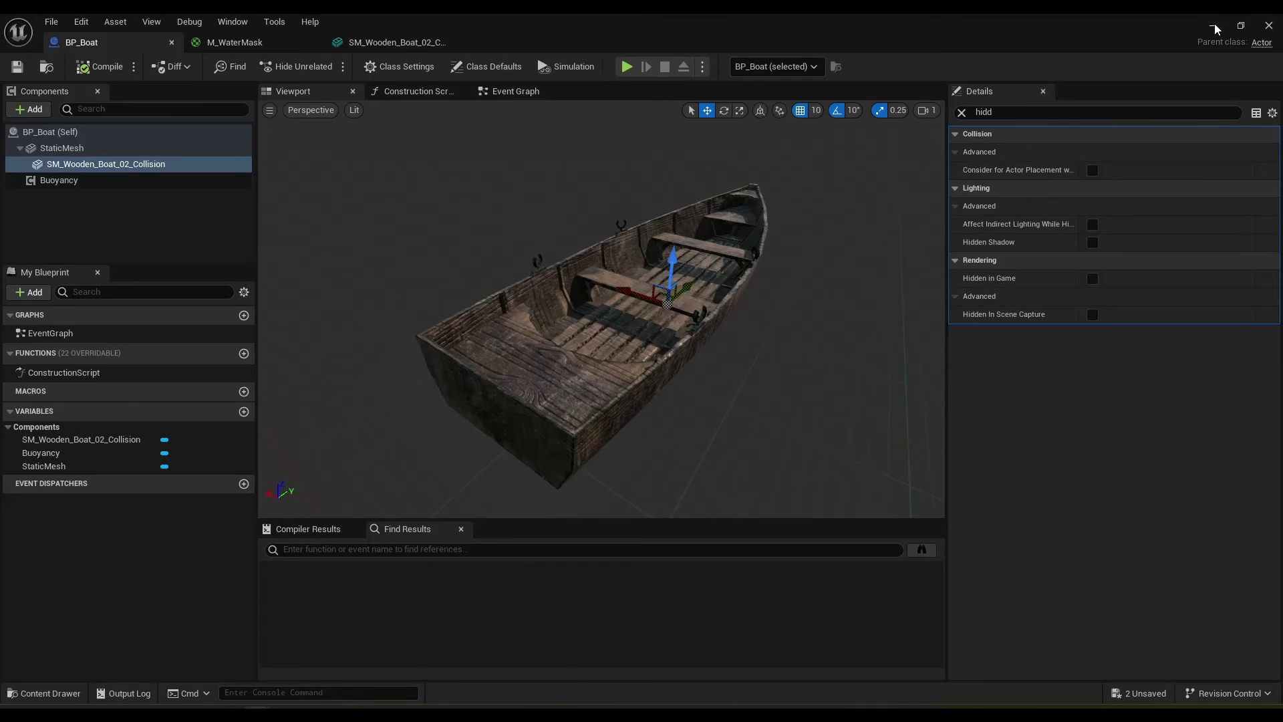
left_click(962, 112)
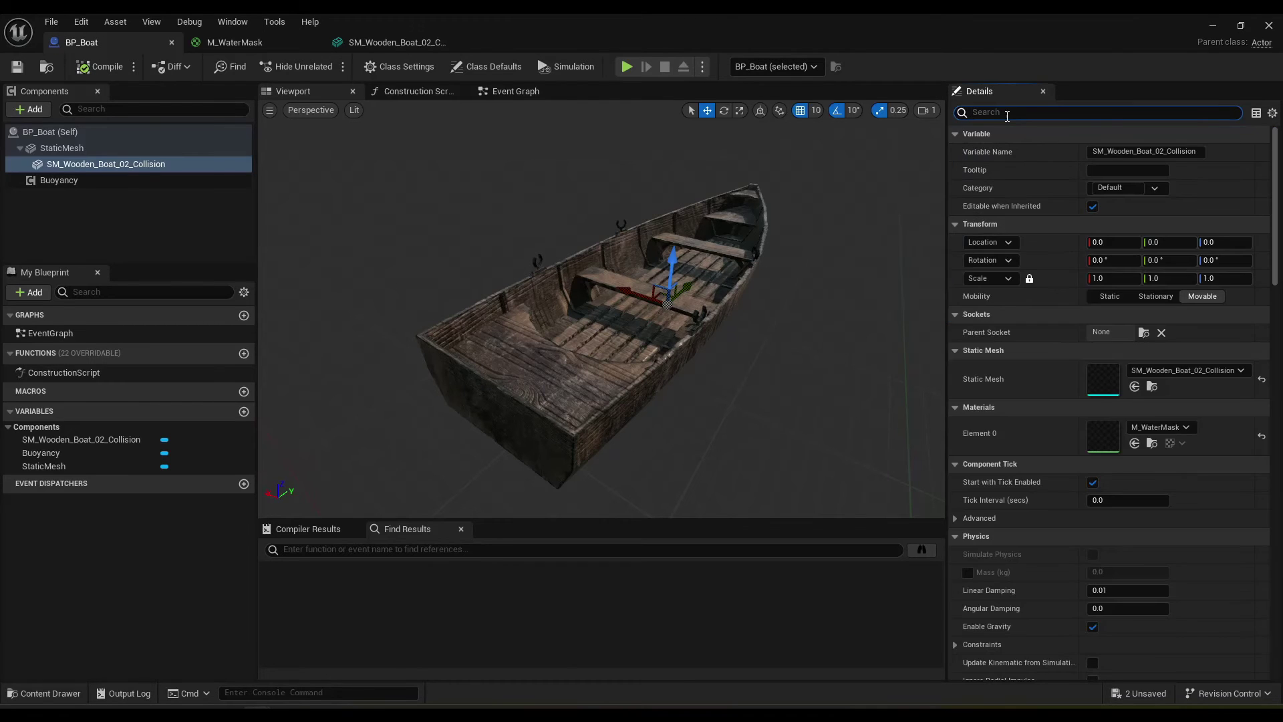
type("vis")
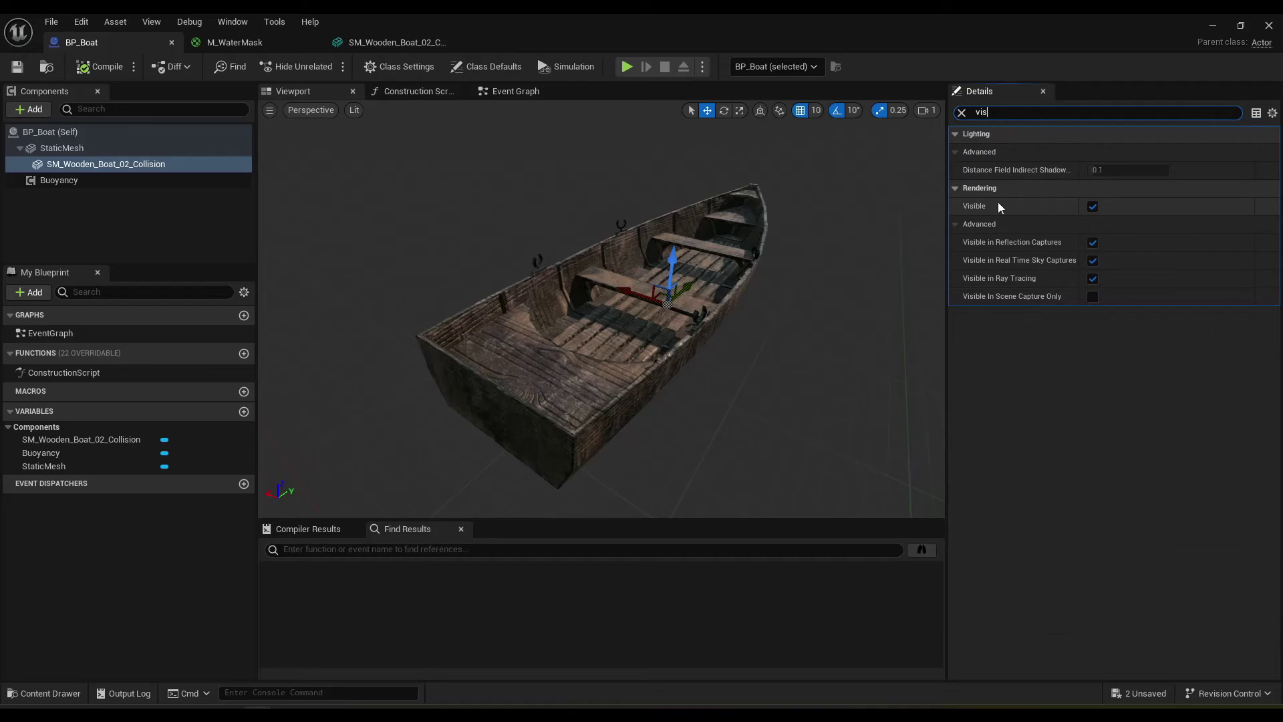
type("hidd")
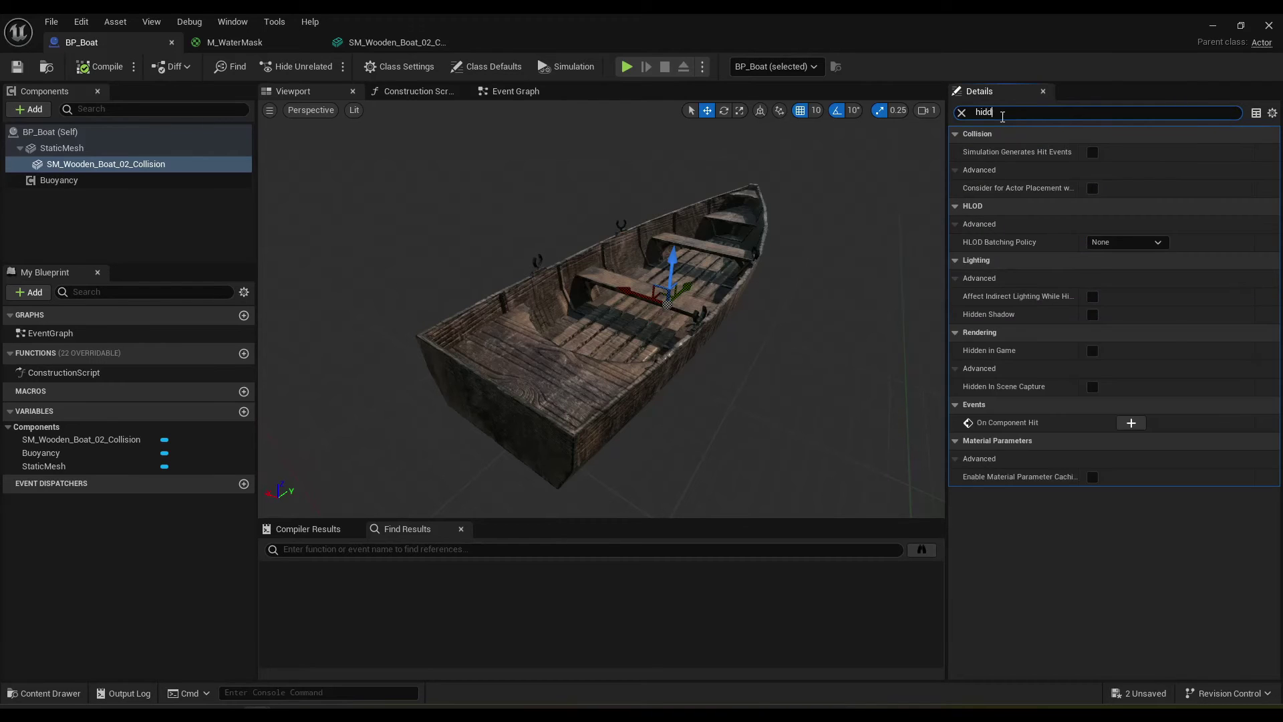
key("Escape")
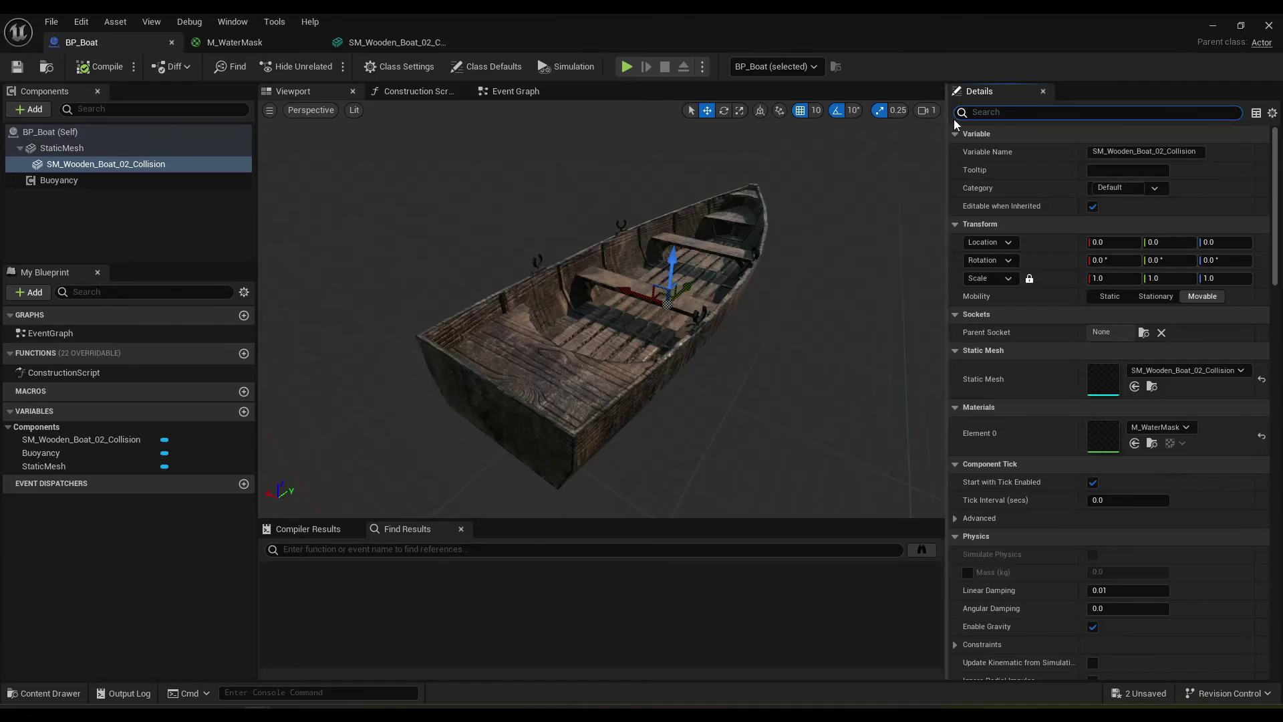
Change the Collision Presets of the SM_Wooden_Boat_02_Collision component and compile BP_Boat.
type("coll")
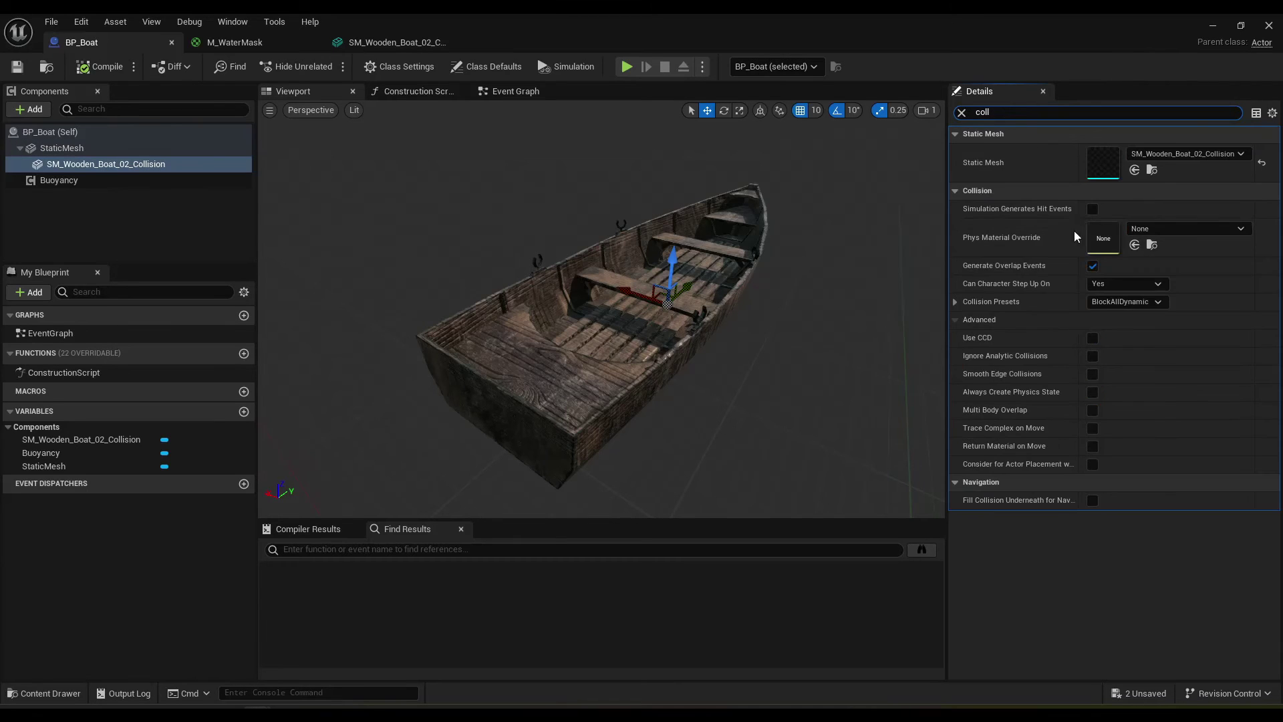
left_click(1126, 302)
left_click(1123, 340)
left_click(94, 72)
left_click(1217, 24)
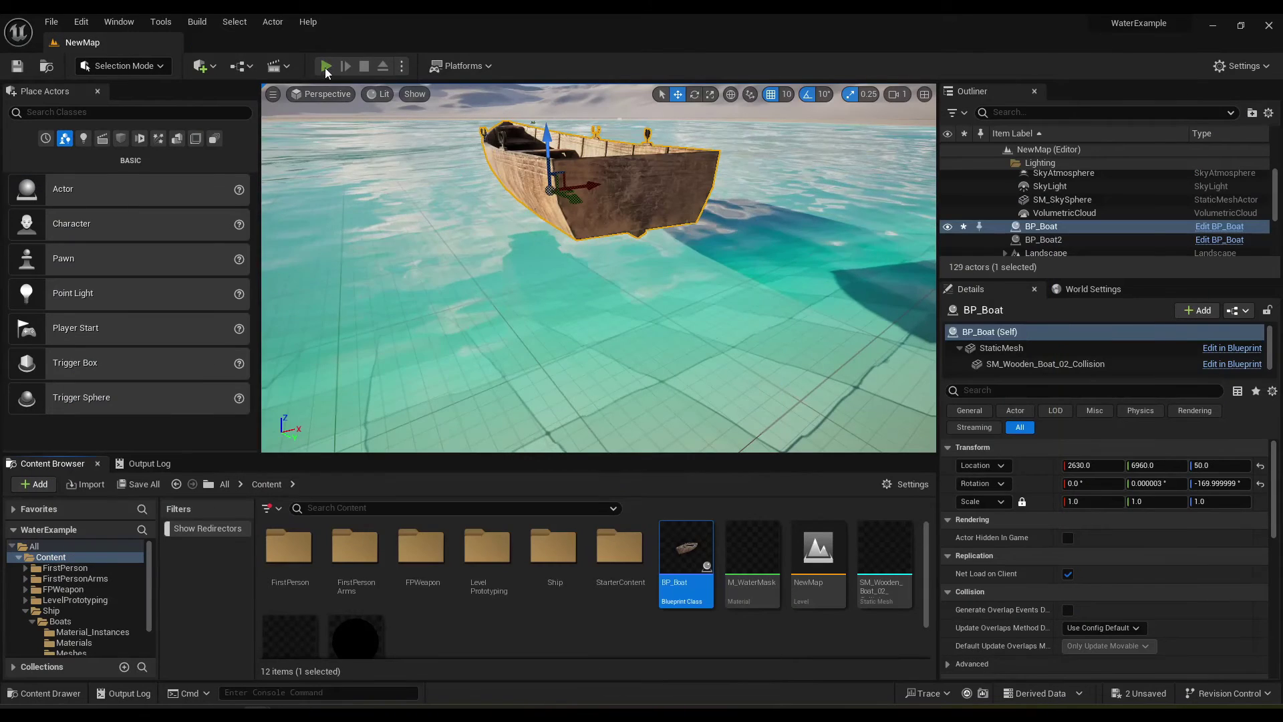
Play the level and move around and over the floating boat to examine its interior for water, ending the play session.
left_click(325, 66)
left_click(672, 275)
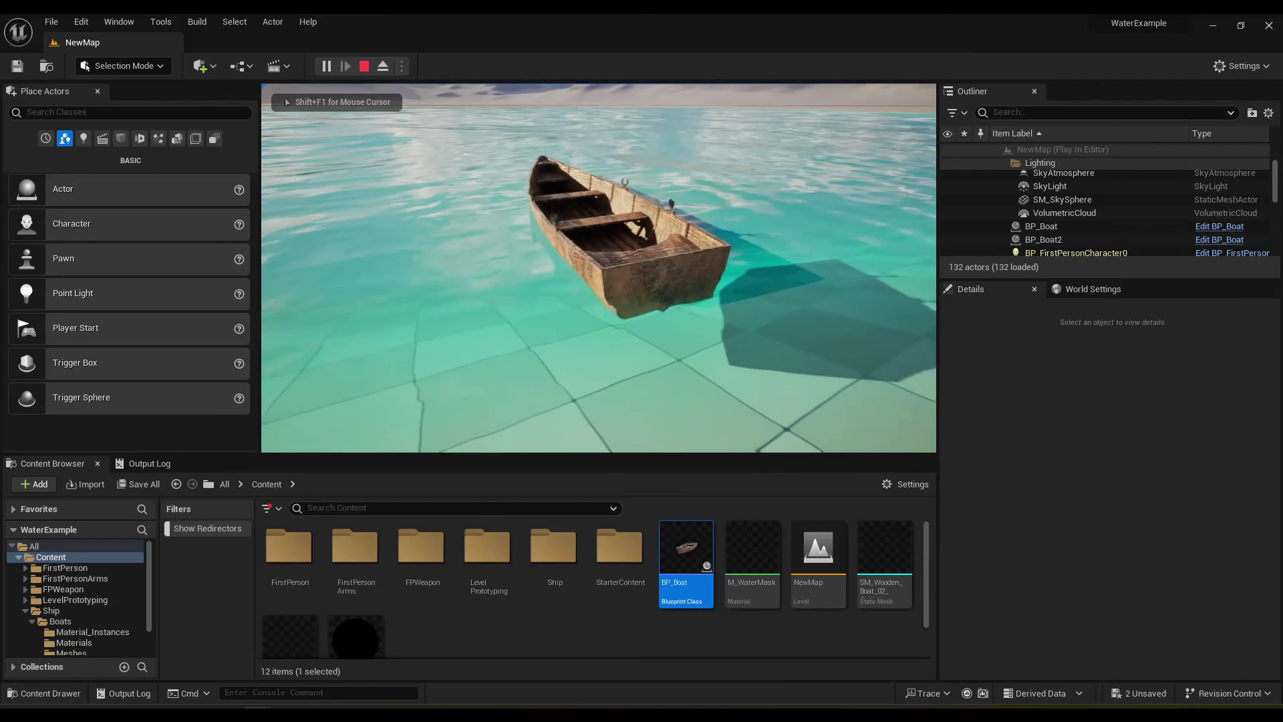
key("w")
key("space")
key("w")
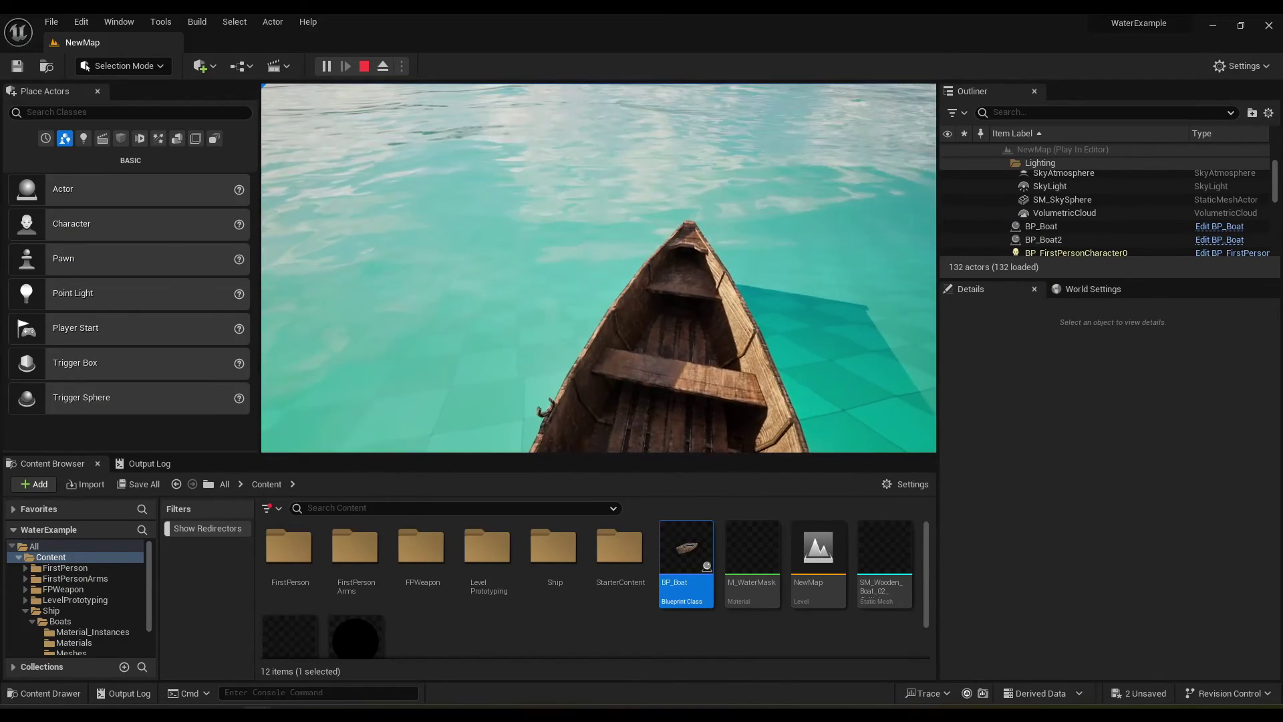
key("w")
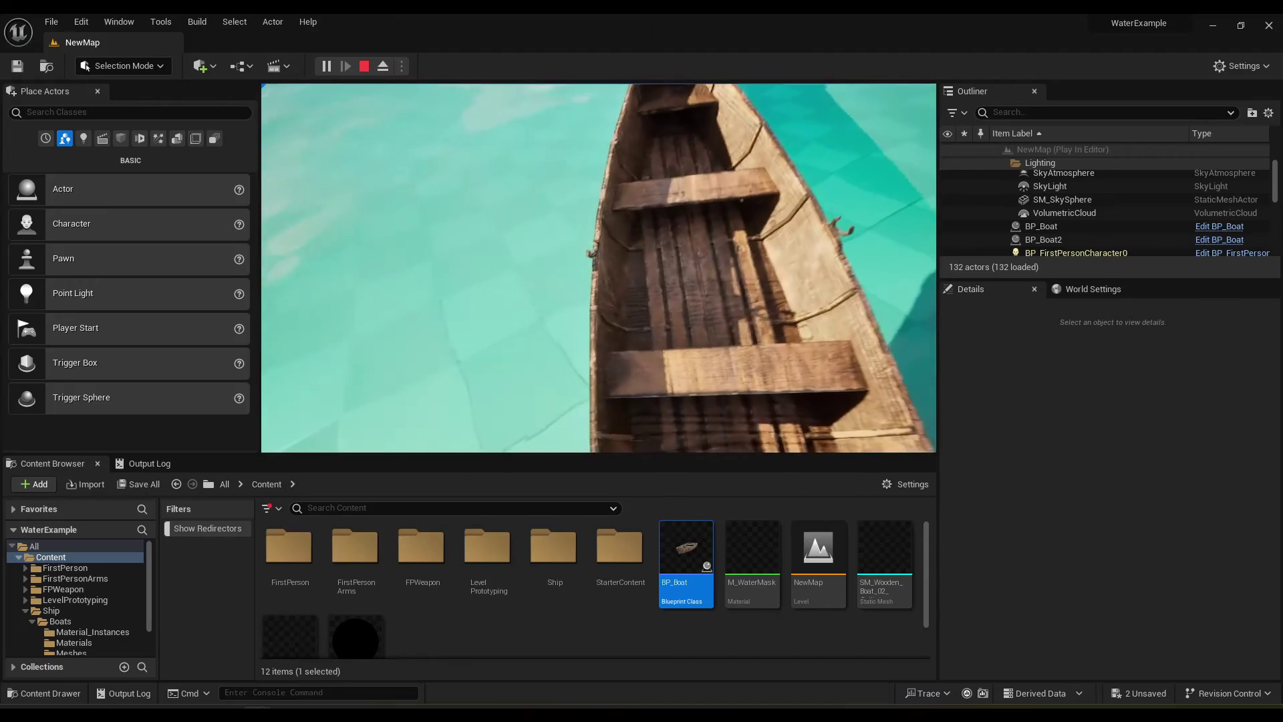
key("d")
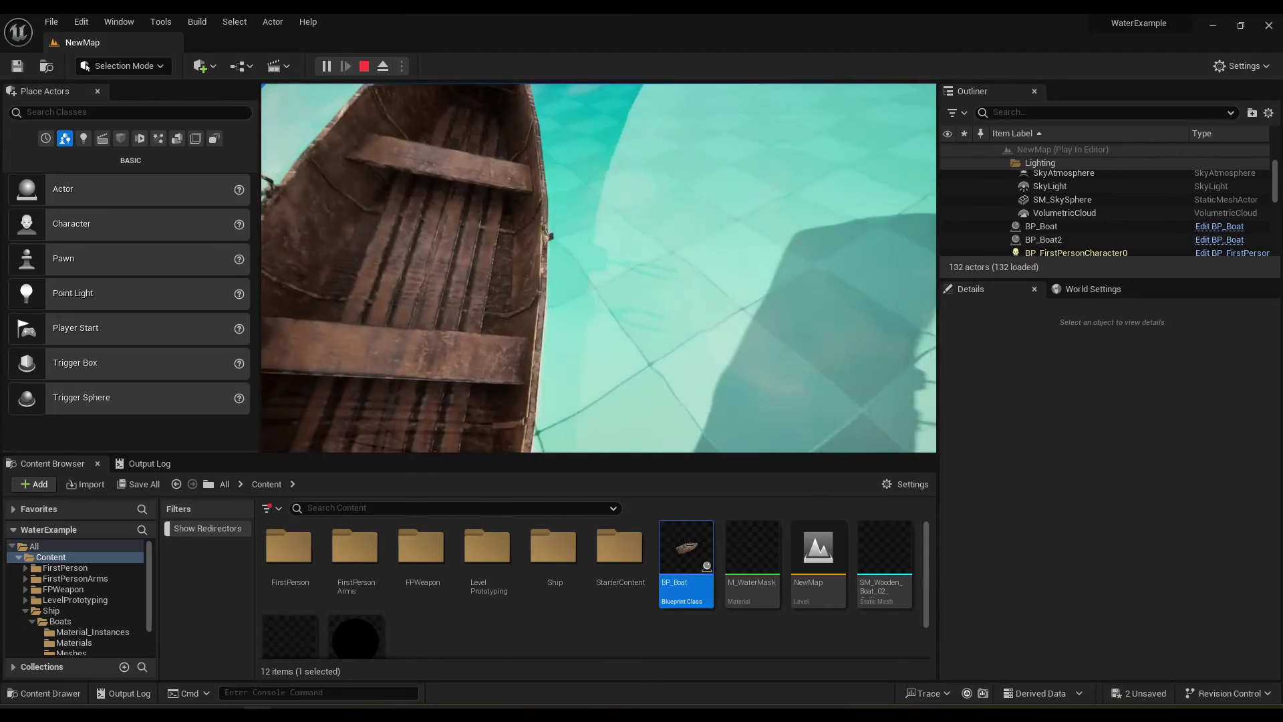
key("a")
key("d")
key("s")
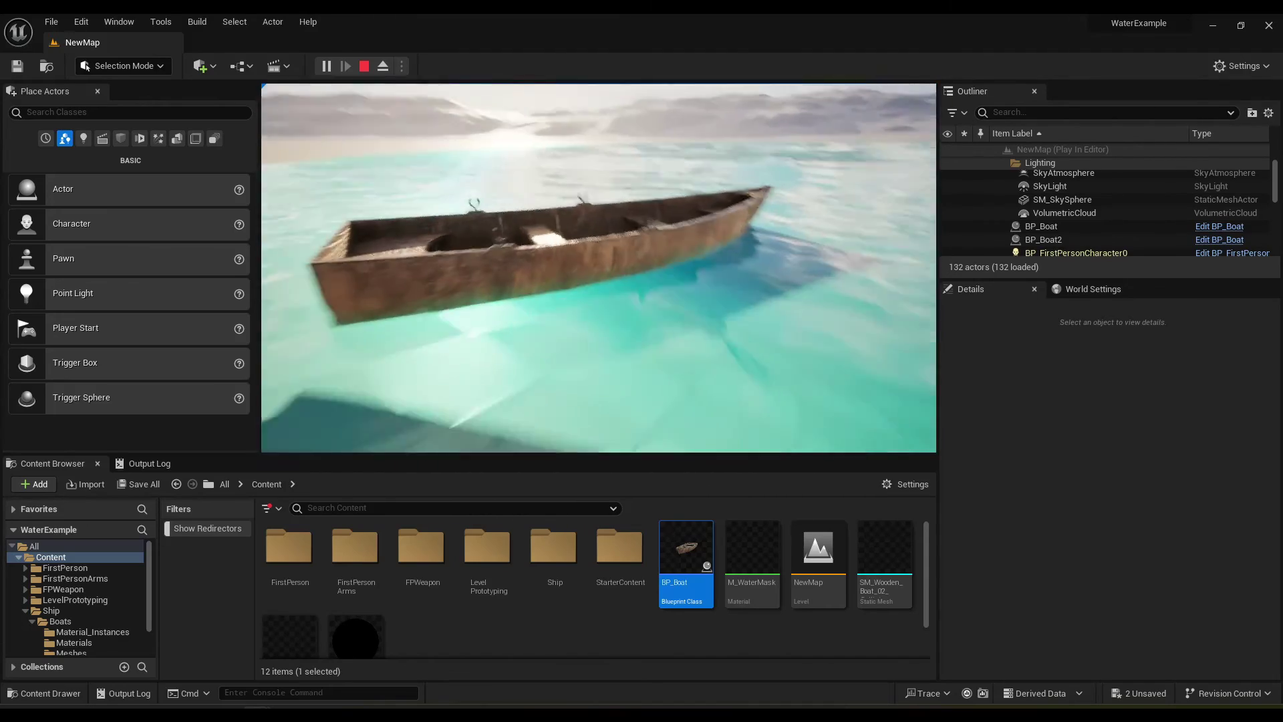
key("w")
key("d")
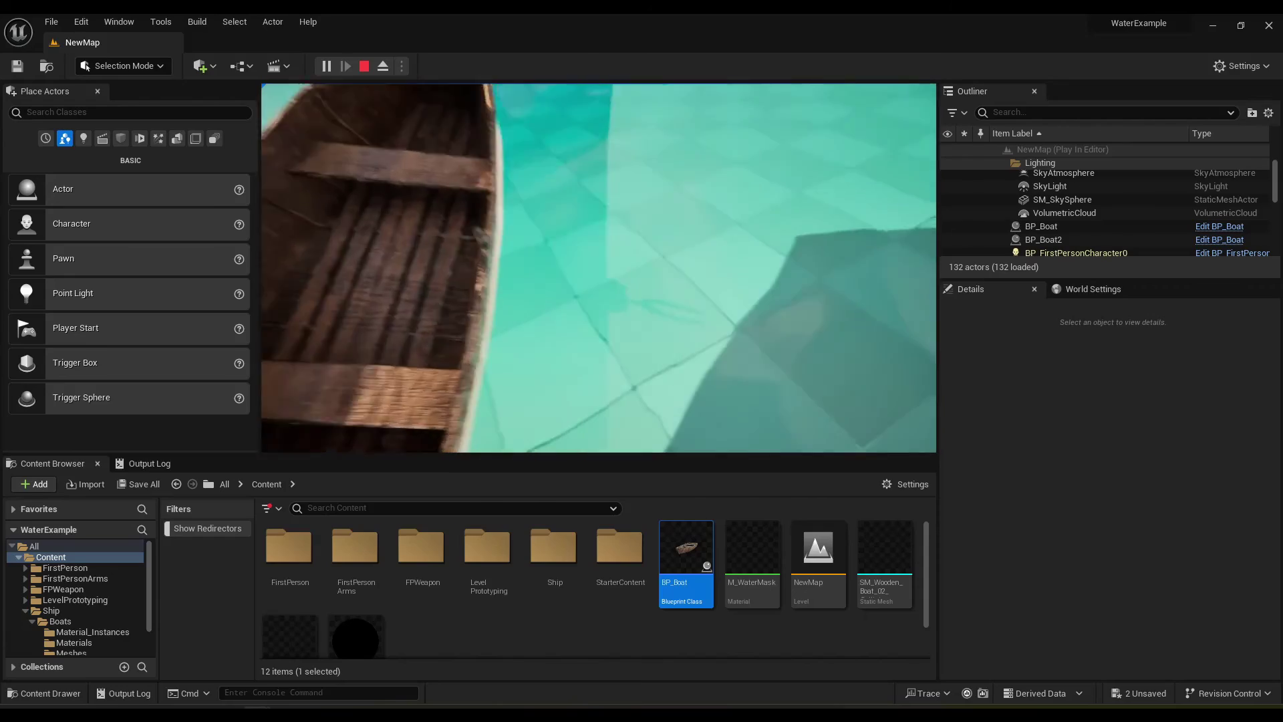
key("s")
key("w")
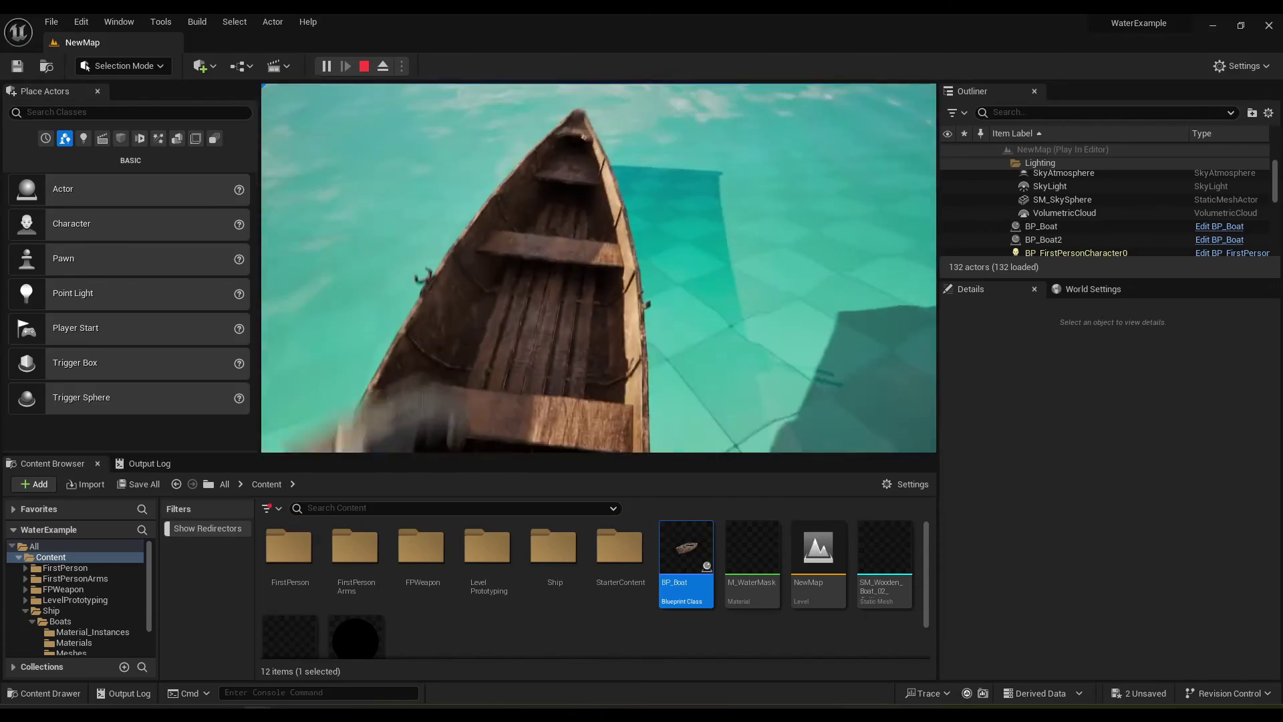
key("a")
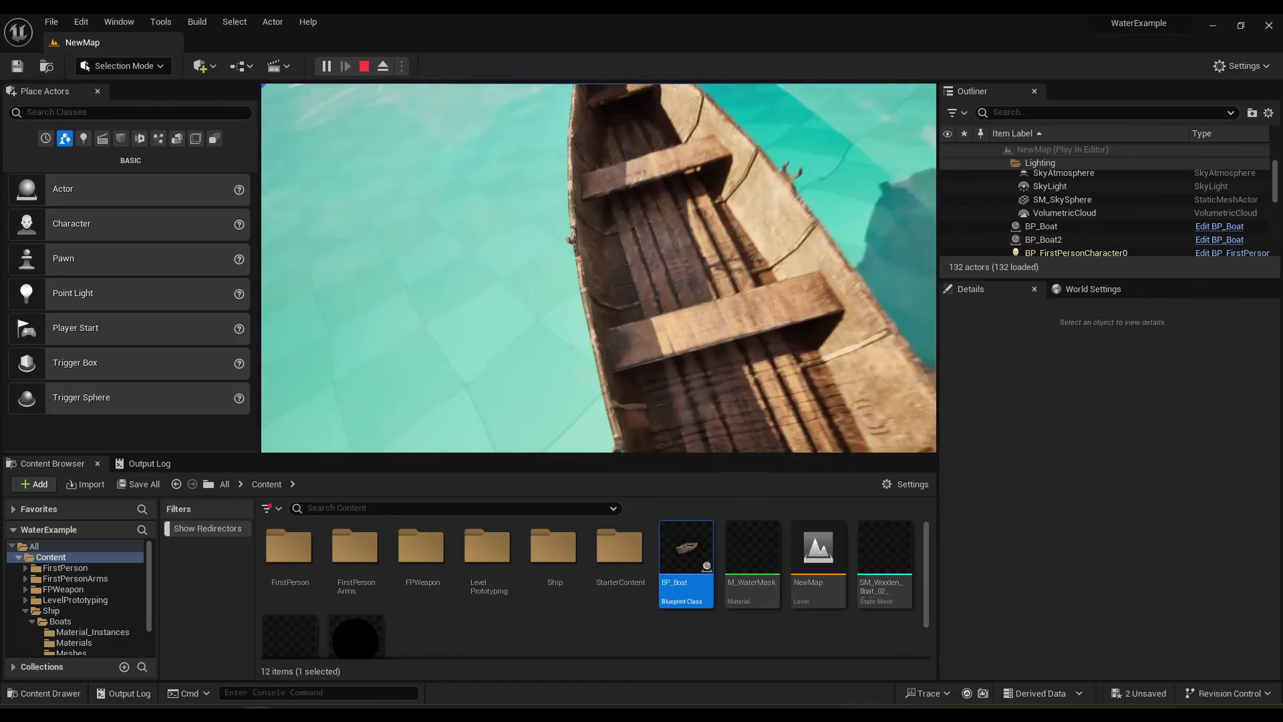
key("d")
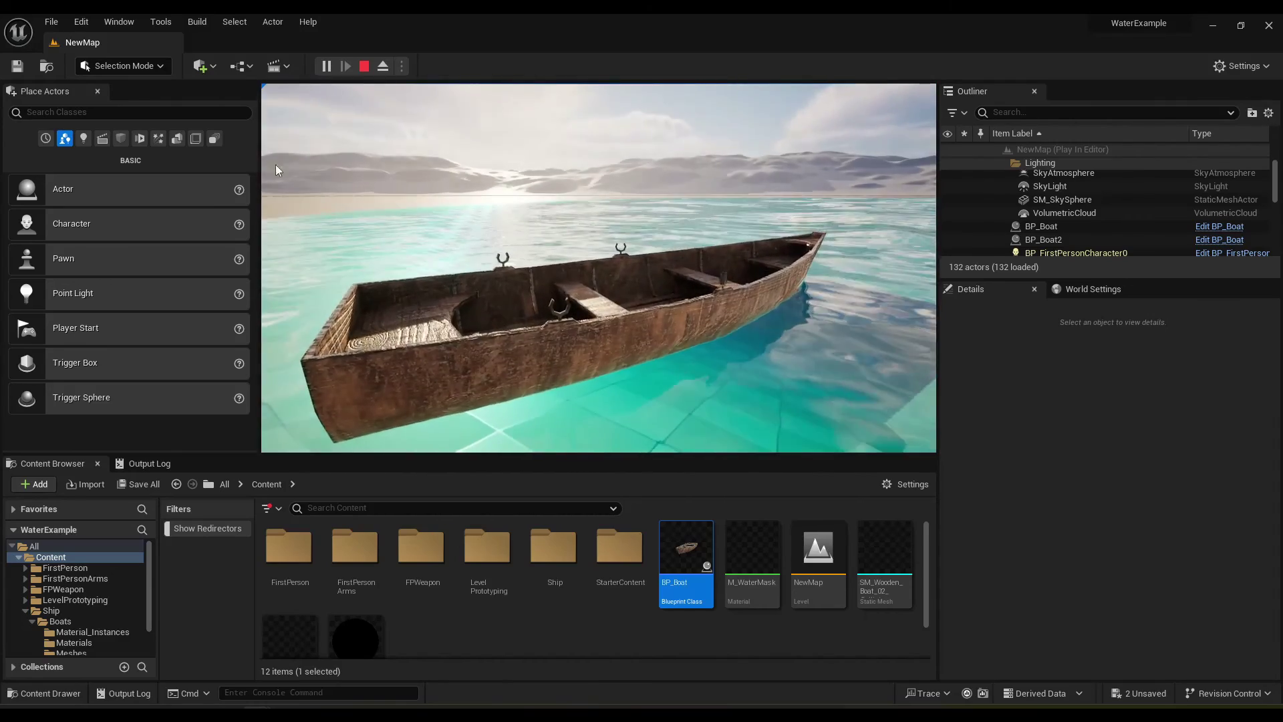
key("Escape")
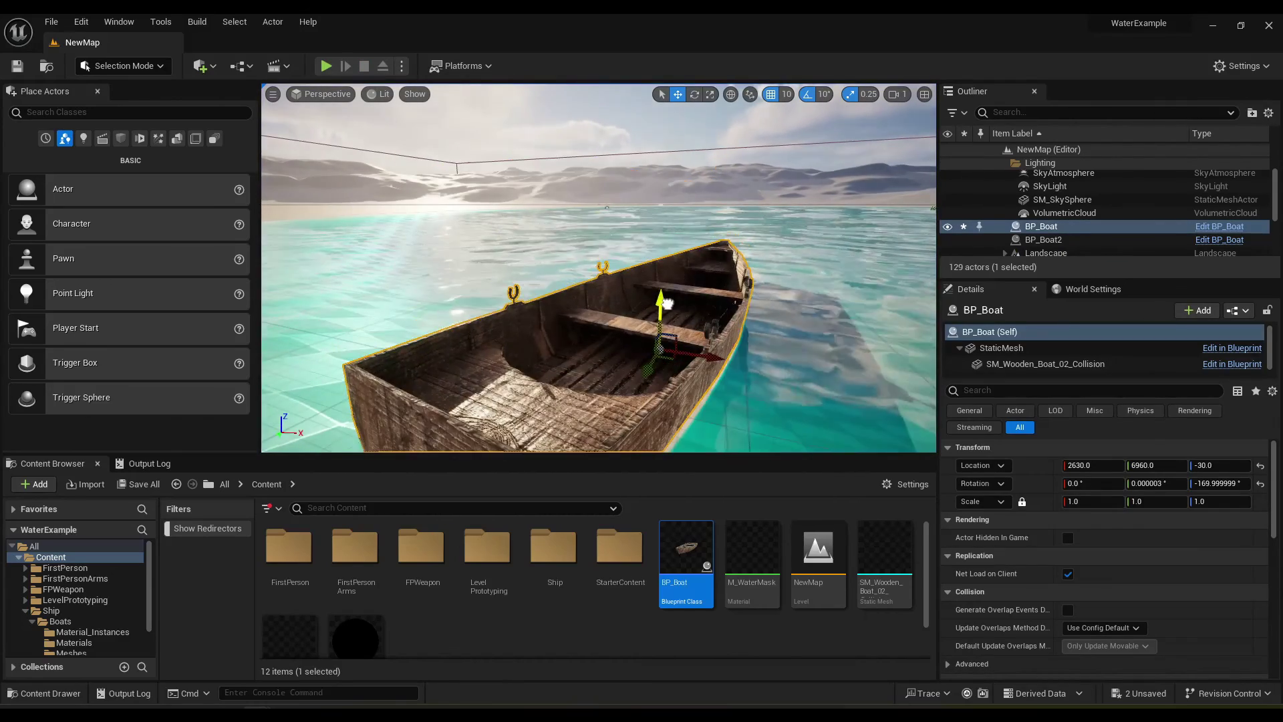
Test the mask by lowering BP_Boat to Z -50 and tilting it, and return it to a level rotation at Z -40.
key("e")
key("w")
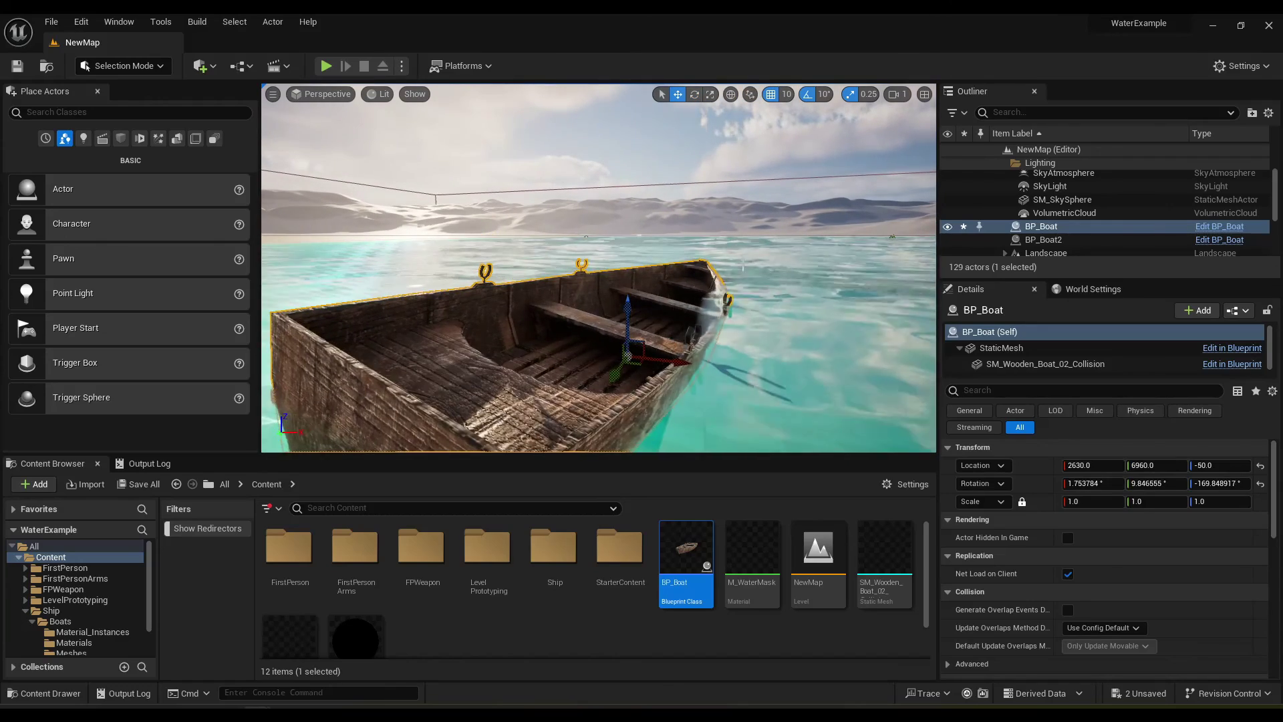
key("w")
right_click_drag(627, 305, 776, 325)
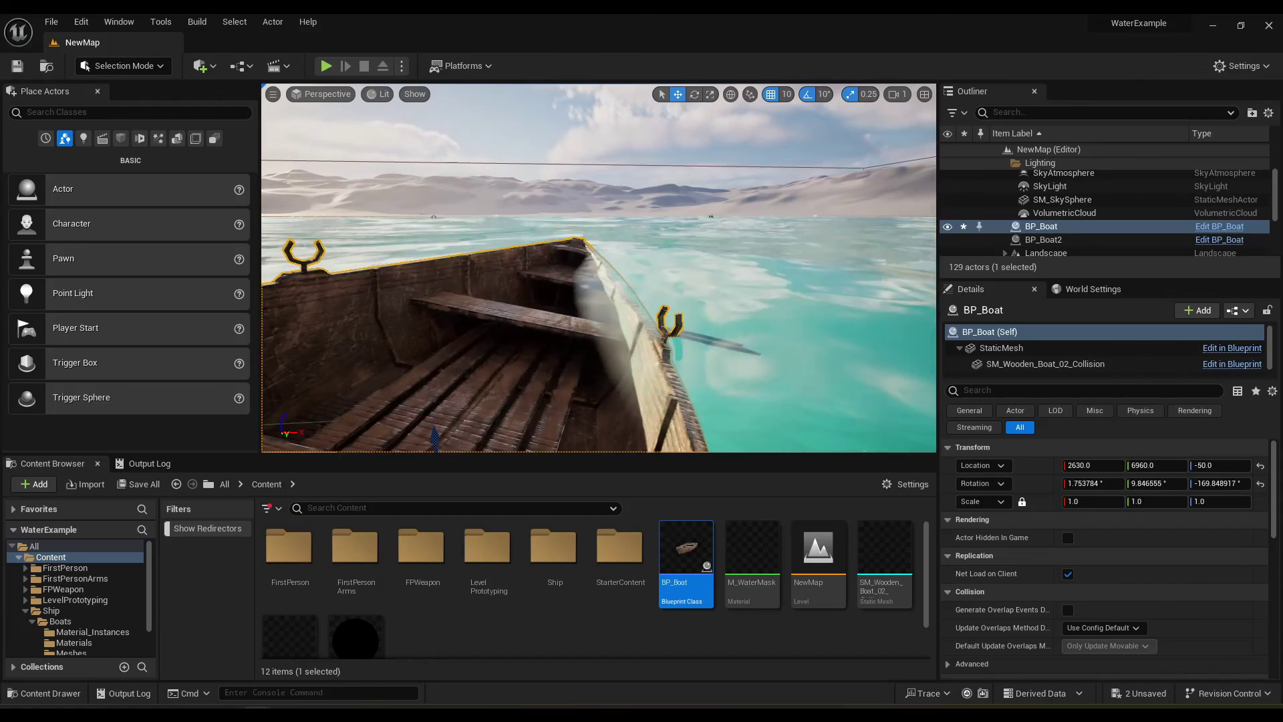
key("q")
right_click_drag(750, 254, 781, 267)
key("q")
key("e")
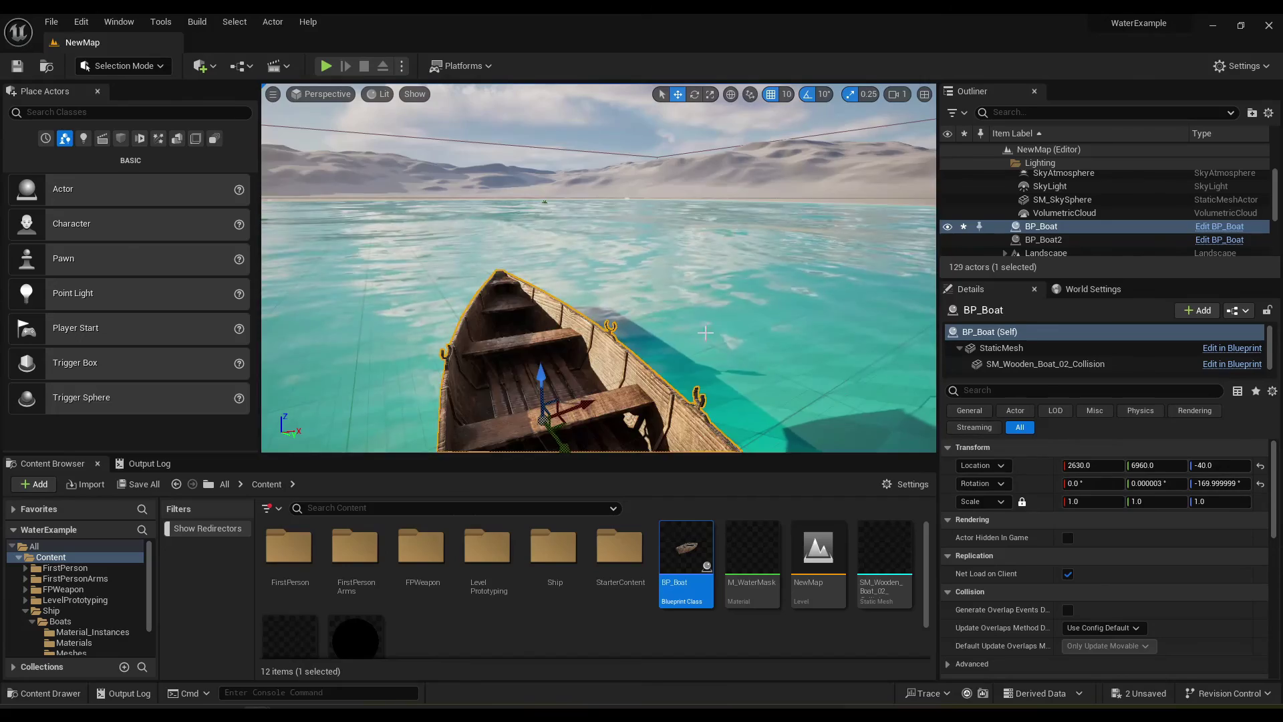
Examine the lowered boat's interior and hull along the waterline from several heights and angles.
key("w")
mouse_move(780, 268)
right_mouse_down()
mouse_move(780, 254)
mouse_move(869, 254)
mouse_move(762, 261)
mouse_move(780, 248)
mouse_move(751, 247)
mouse_move(751, 227)
mouse_move(752, 280)
mouse_move(769, 274)
right_mouse_up()
key("q")
key("e")
key("q")
key("e")
key("q")
key("w")
key("e")
key("q")
key("e")
key("q")
key("e")
key("s")
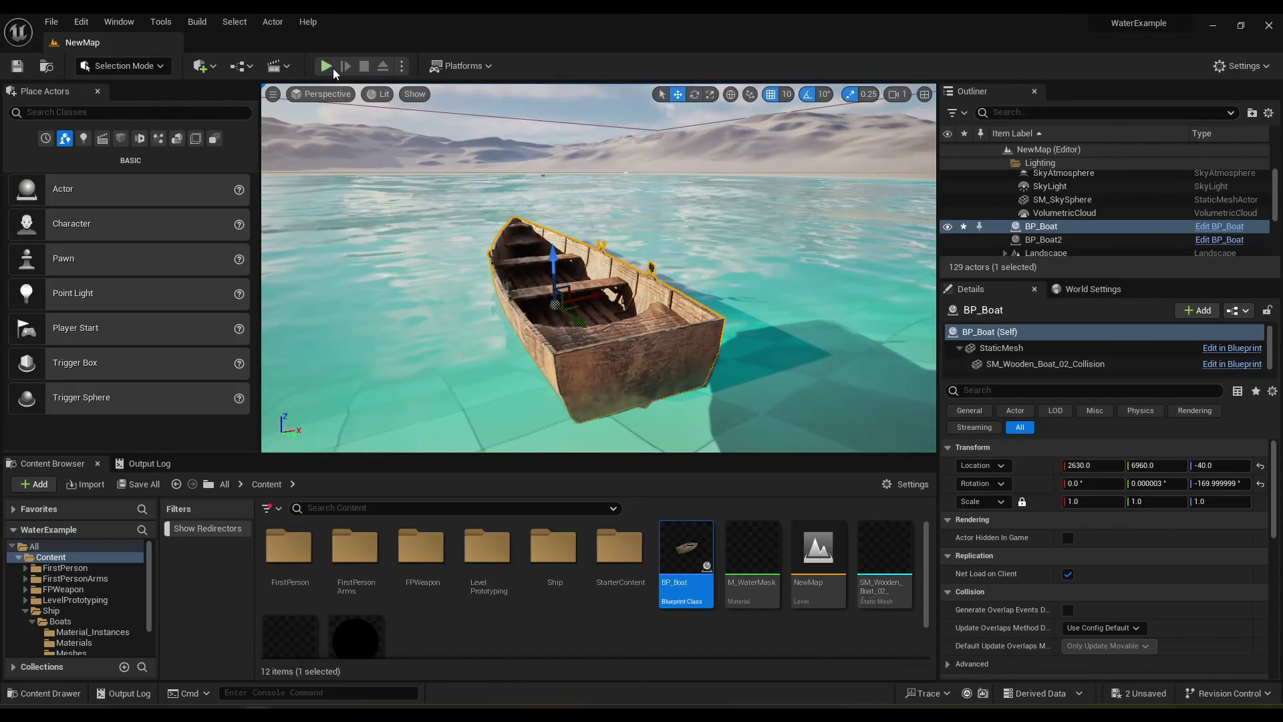
Raise BP_Boat along the Z axis and play the level again to test how it drops into the lake.
left_click(326, 65)
key("Escape")
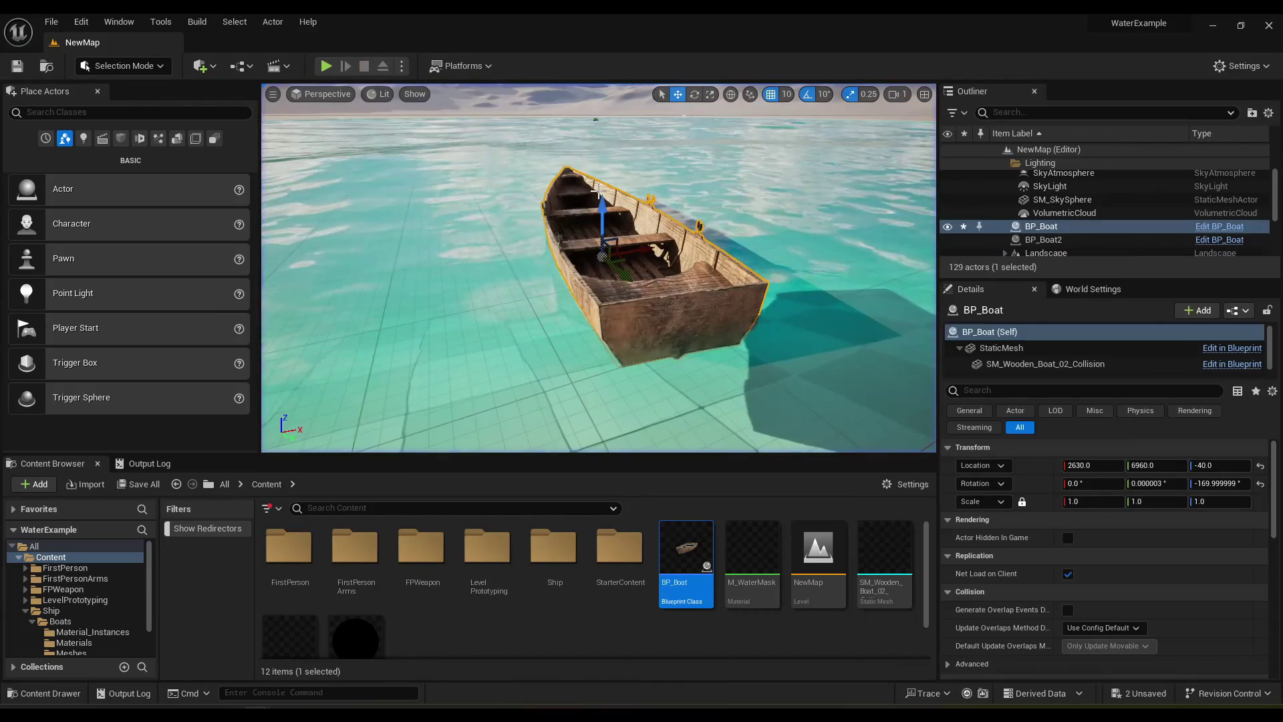
left_click_drag(600, 218, 607, 160)
left_click(326, 65)
left_click(710, 333)
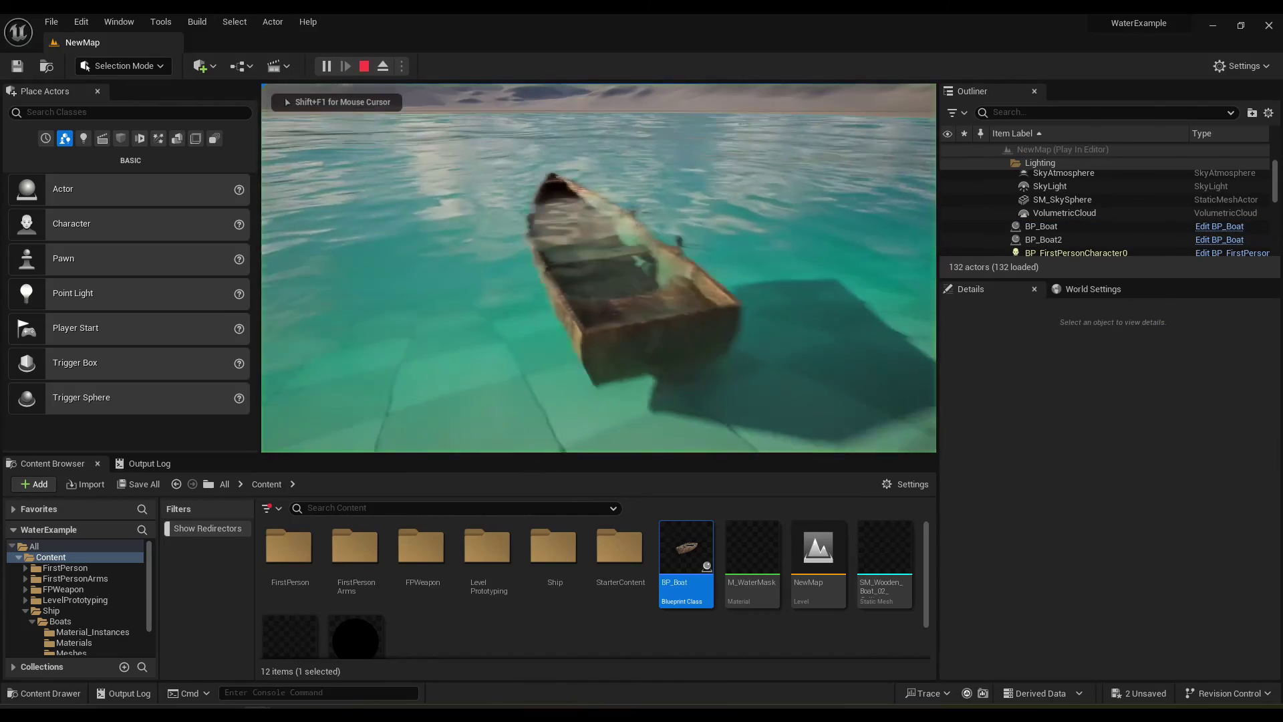